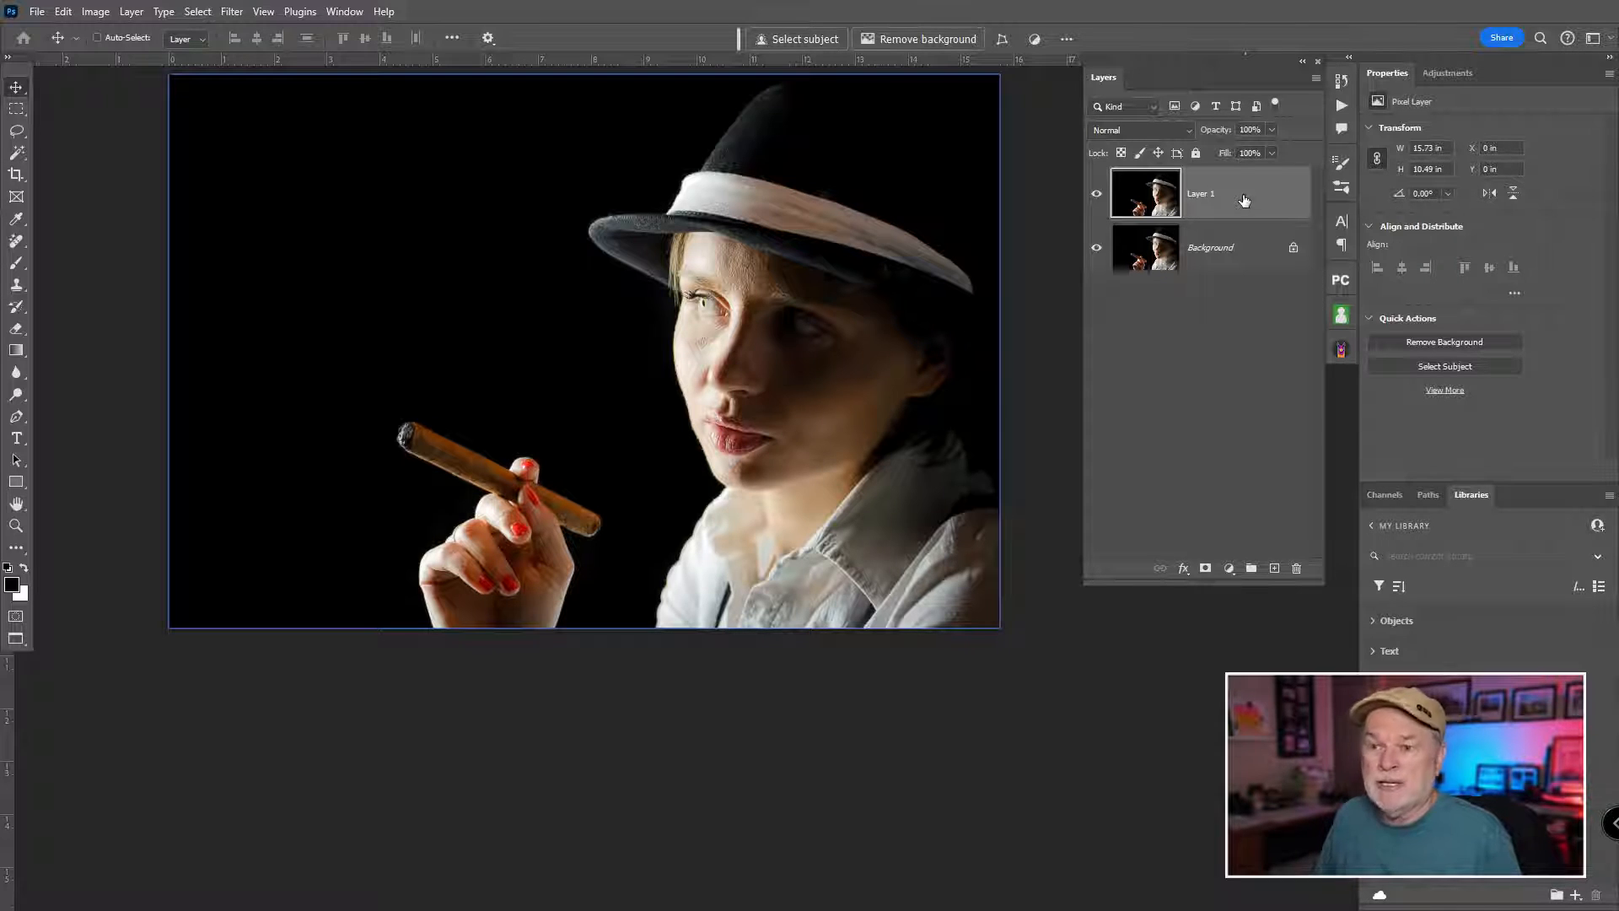
Draw a wavy, smoke-shaped freehand Lasso selection, about 5 in wide, rising from just above the cigar's tip toward the image's upper edge
key(l)
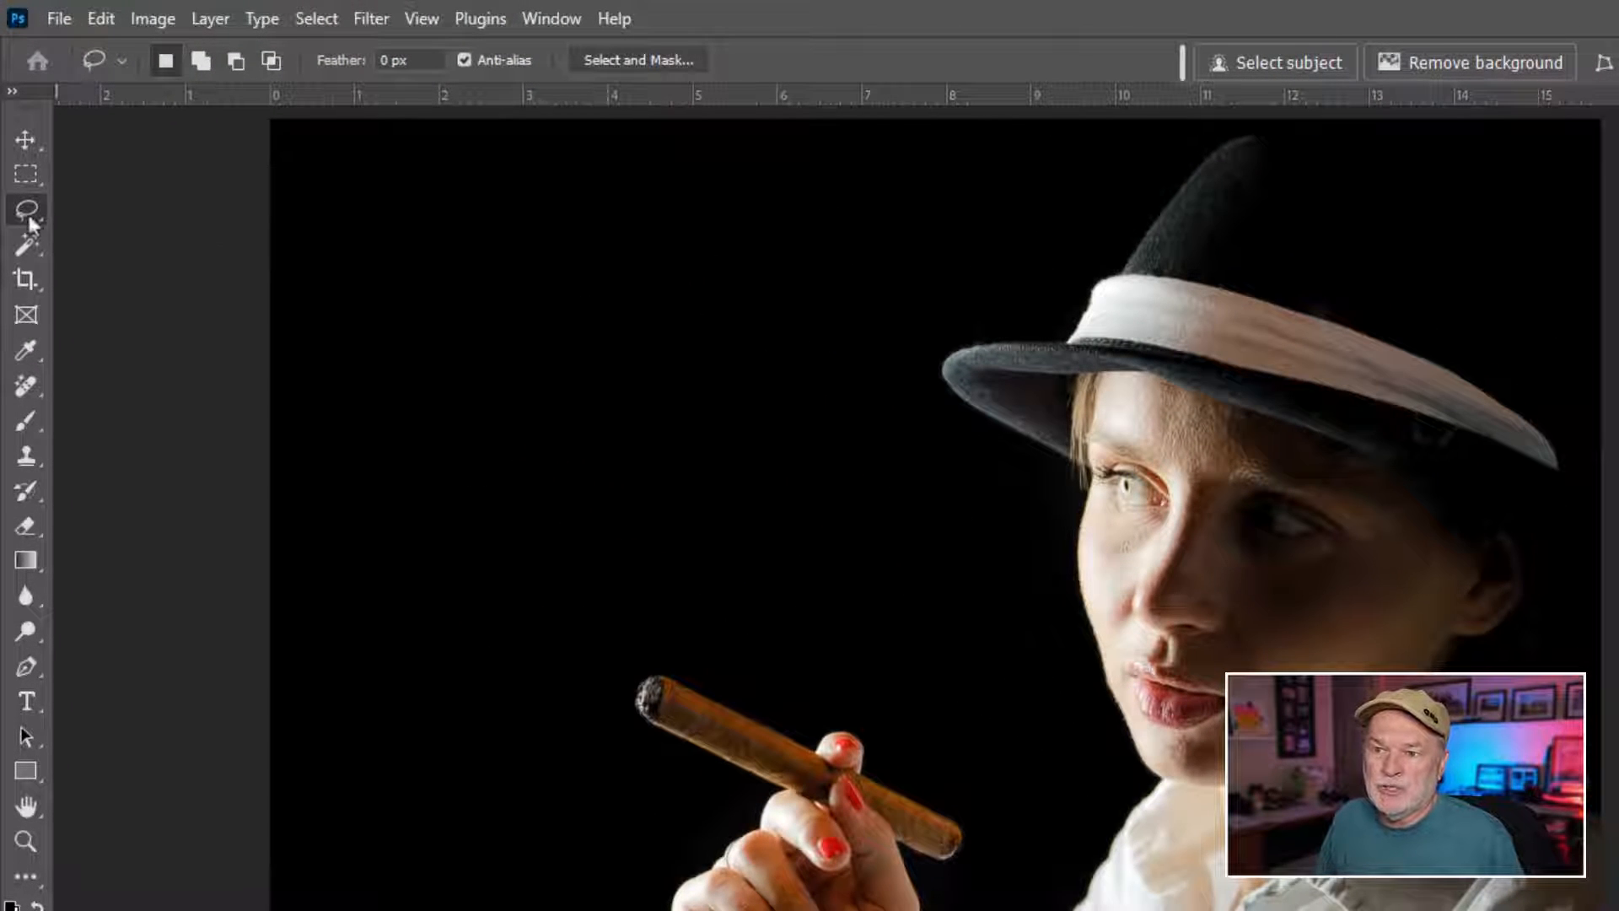
right_click(27, 211)
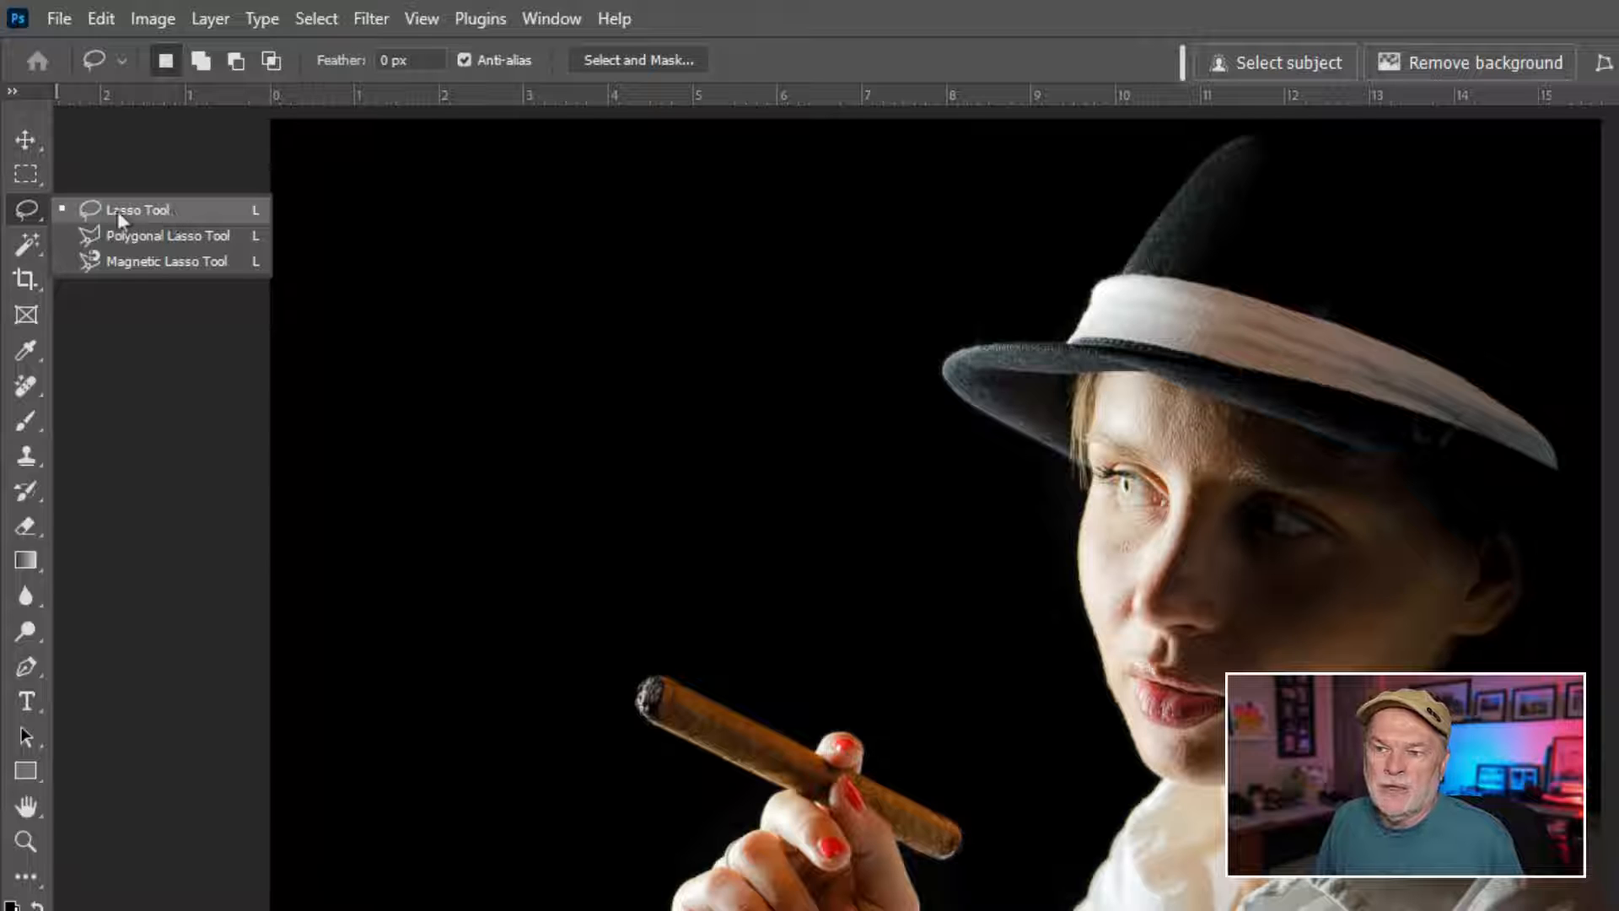
click(29, 210)
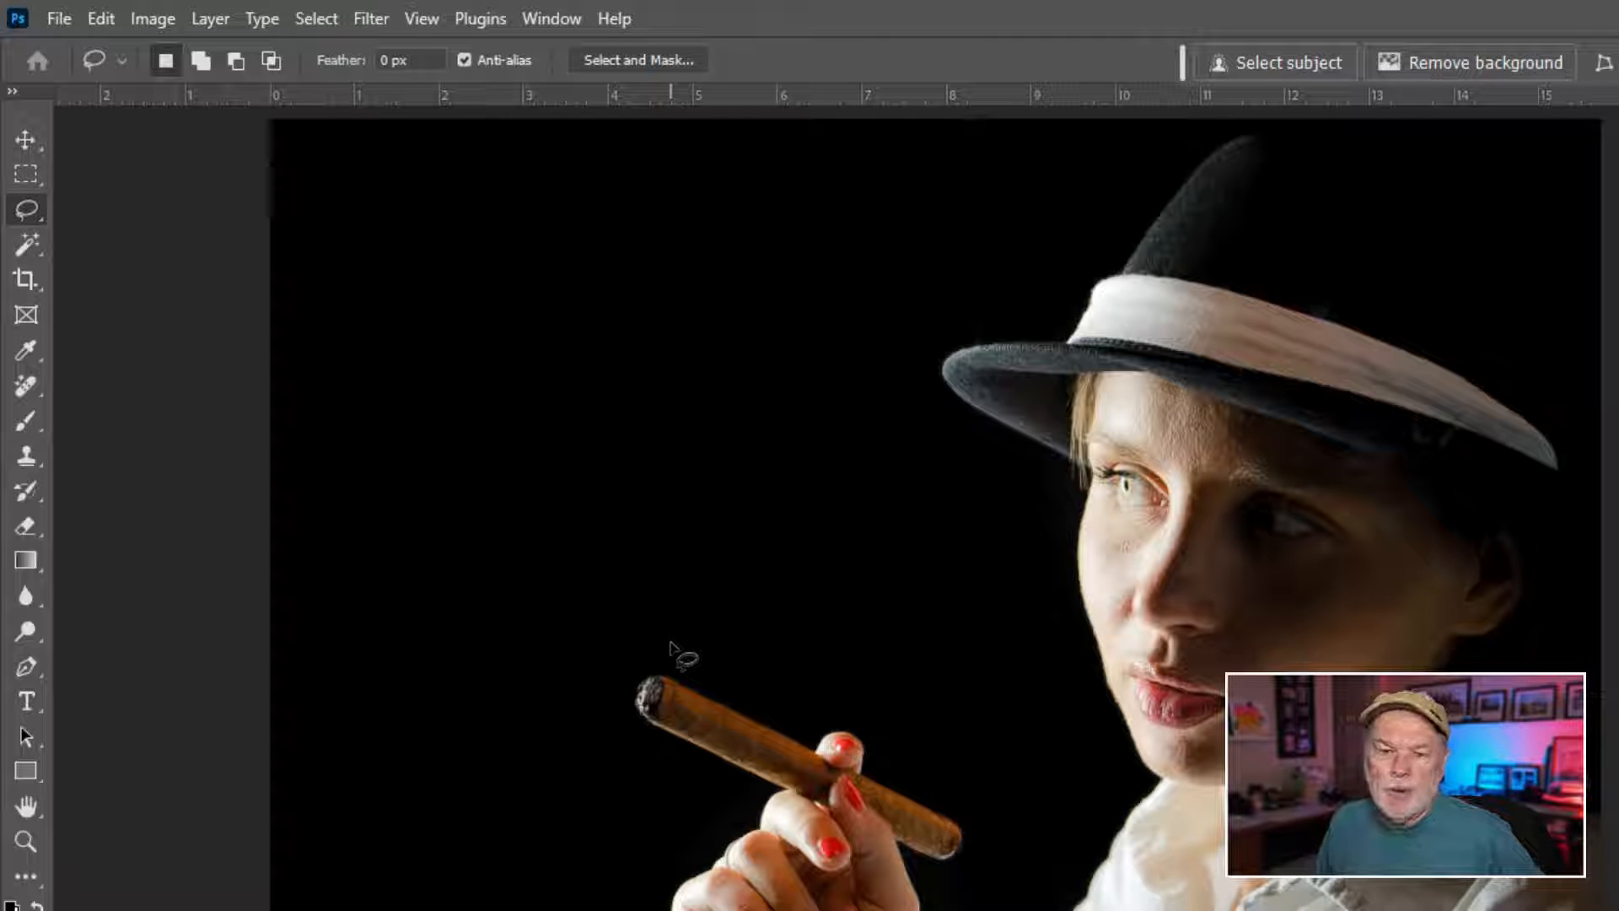
mouse_move(664, 653)
mouse_down()
mouse_move(654, 570)
mouse_move(680, 506)
mouse_move(826, 270)
mouse_move(795, 199)
mouse_move(480, 137)
mouse_move(399, 214)
mouse_move(459, 259)
mouse_move(570, 278)
mouse_move(619, 351)
mouse_move(518, 360)
mouse_move(499, 412)
mouse_move(588, 468)
mouse_move(622, 519)
mouse_move(565, 636)
mouse_move(597, 619)
mouse_move(639, 627)
mouse_move(662, 655)
mouse_up()
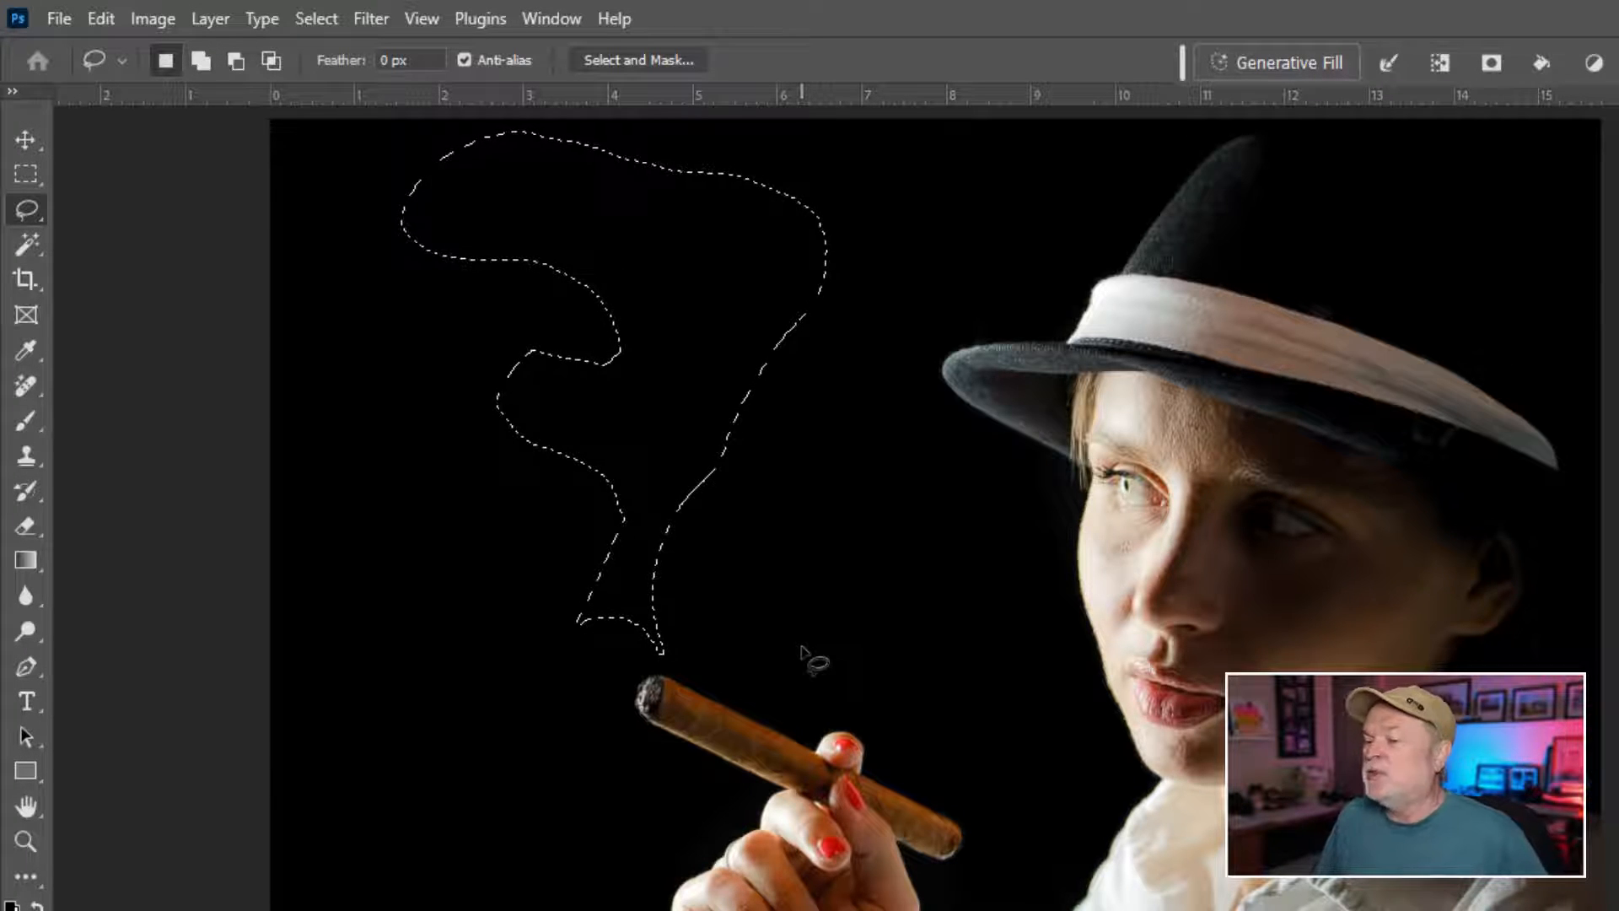
Fill the lassoed area with Generative Fill using the prompt "cigar smoke"
click(1277, 63)
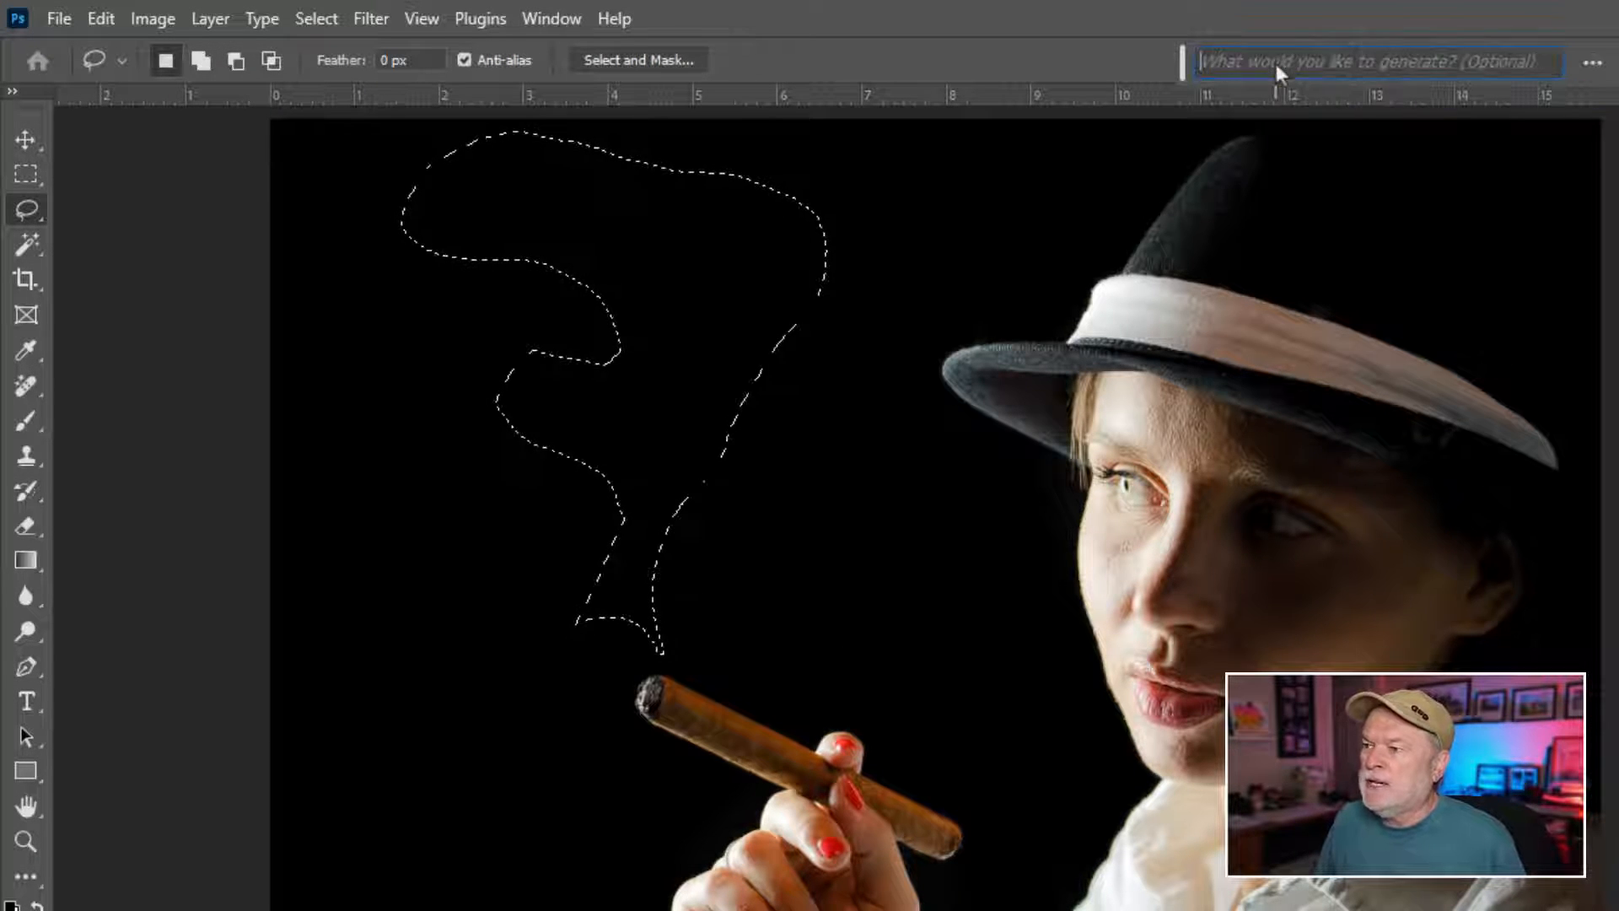
click(1276, 65)
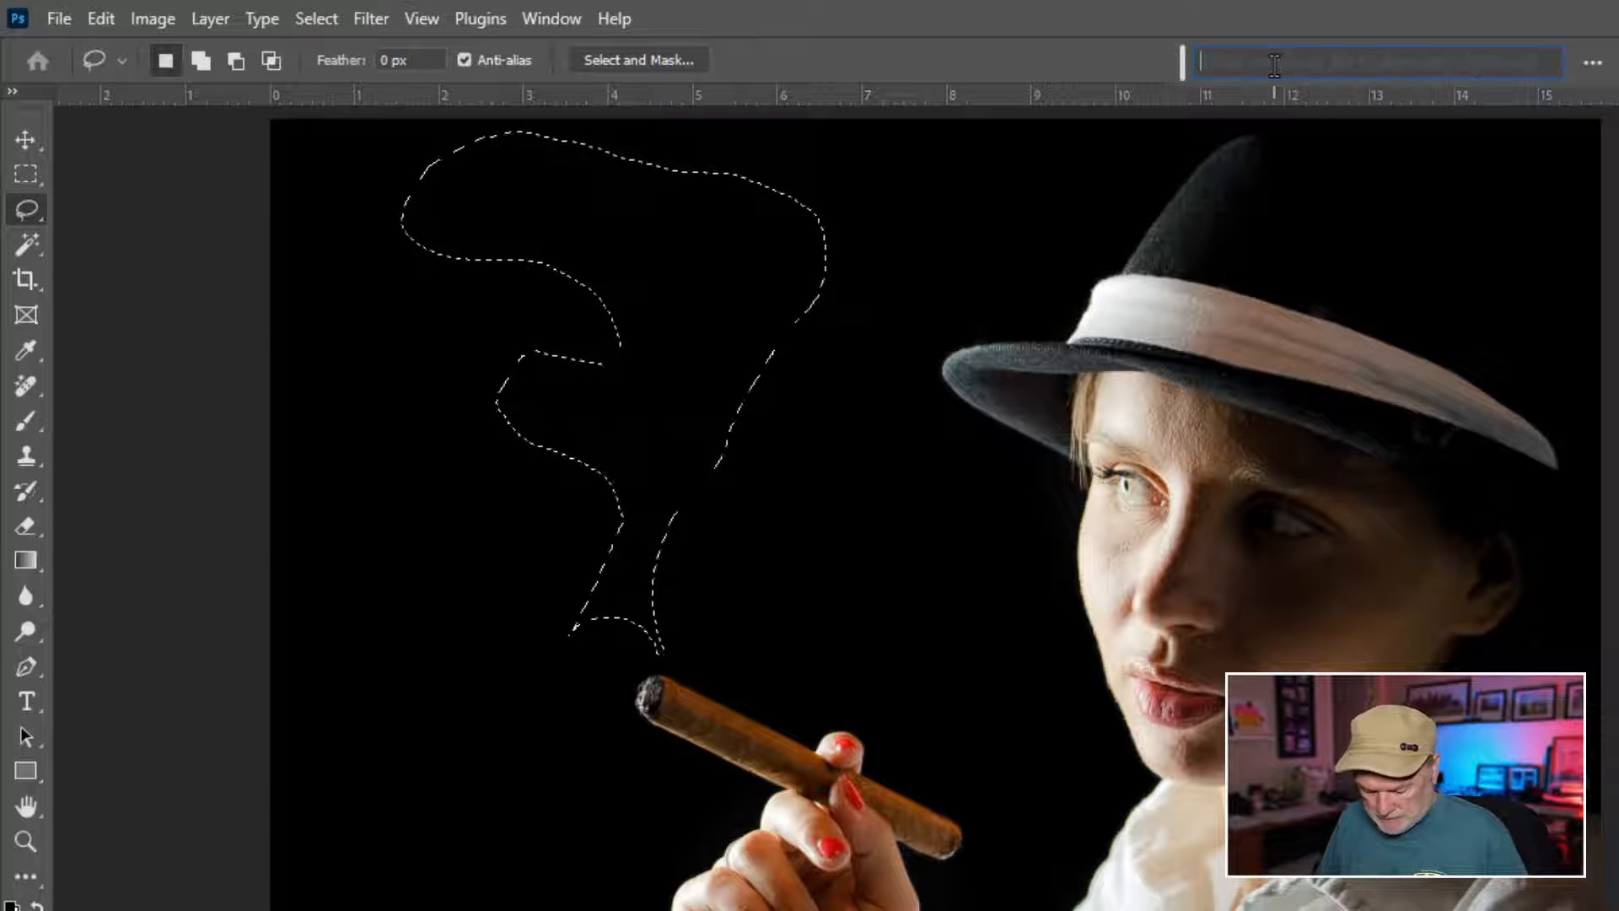
text(cigar smoke ,)
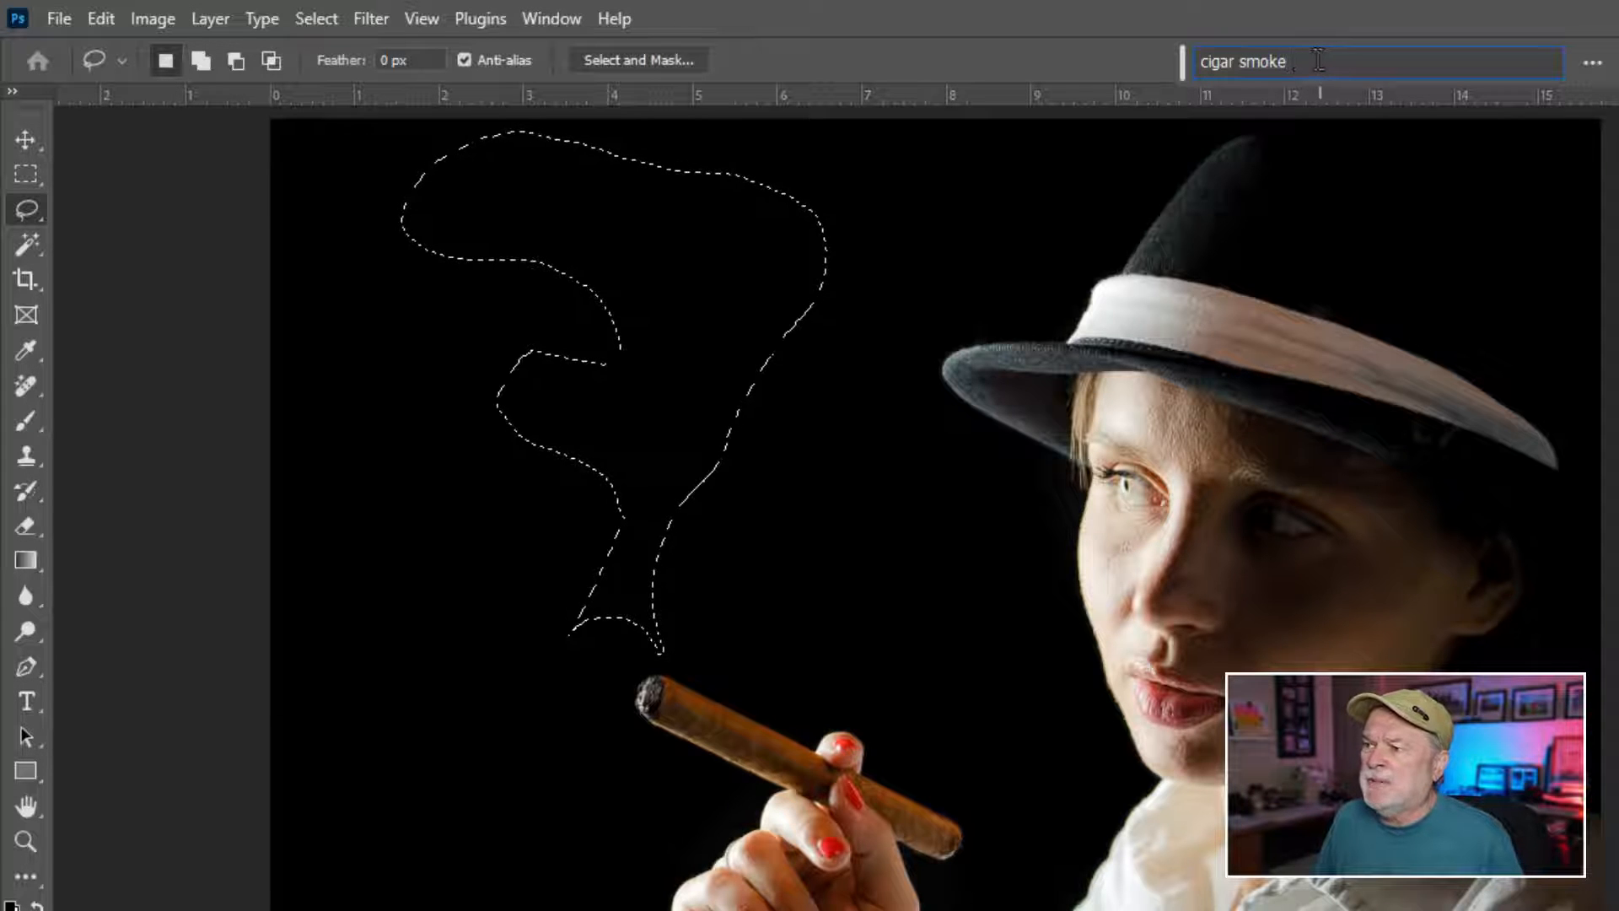
drag(1312, 61, 1200, 67)
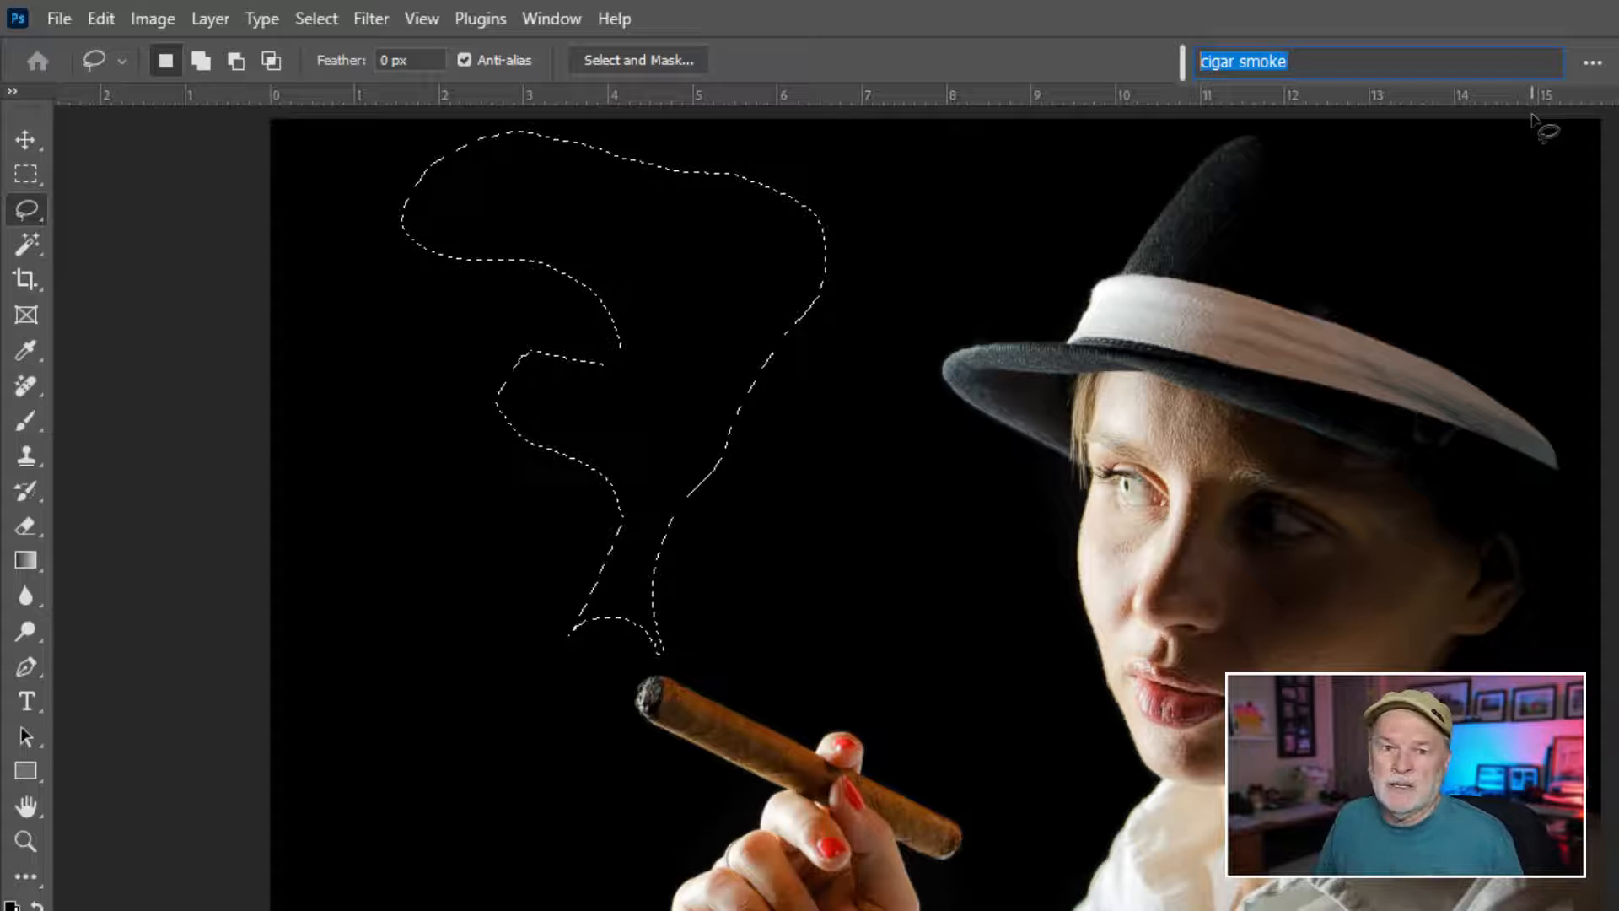
click(1352, 62)
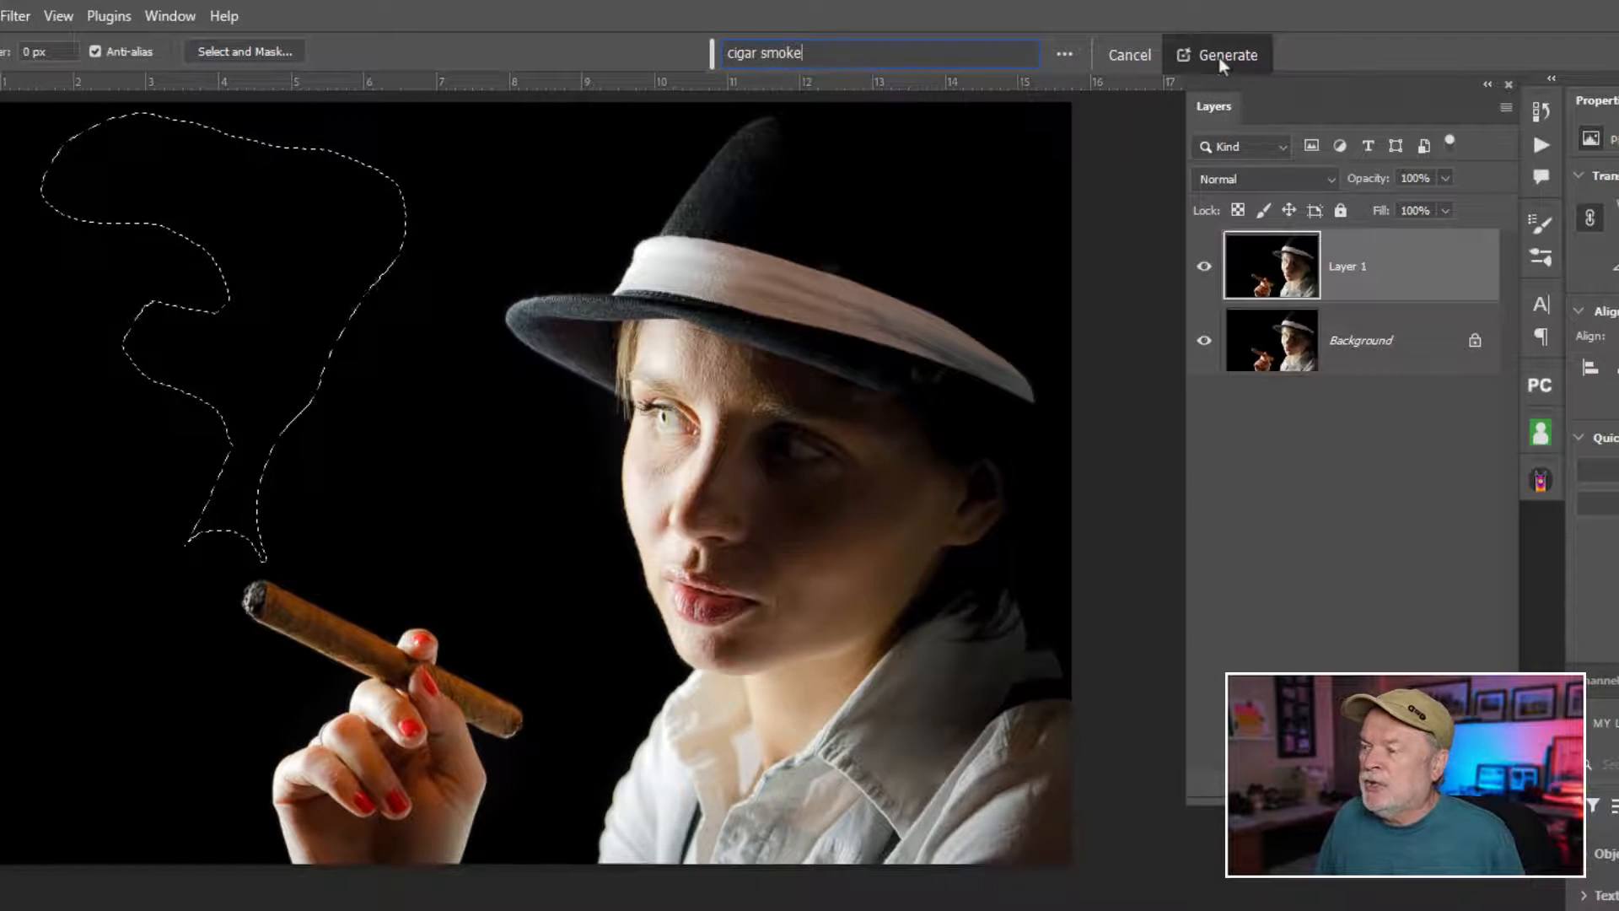
click(1220, 59)
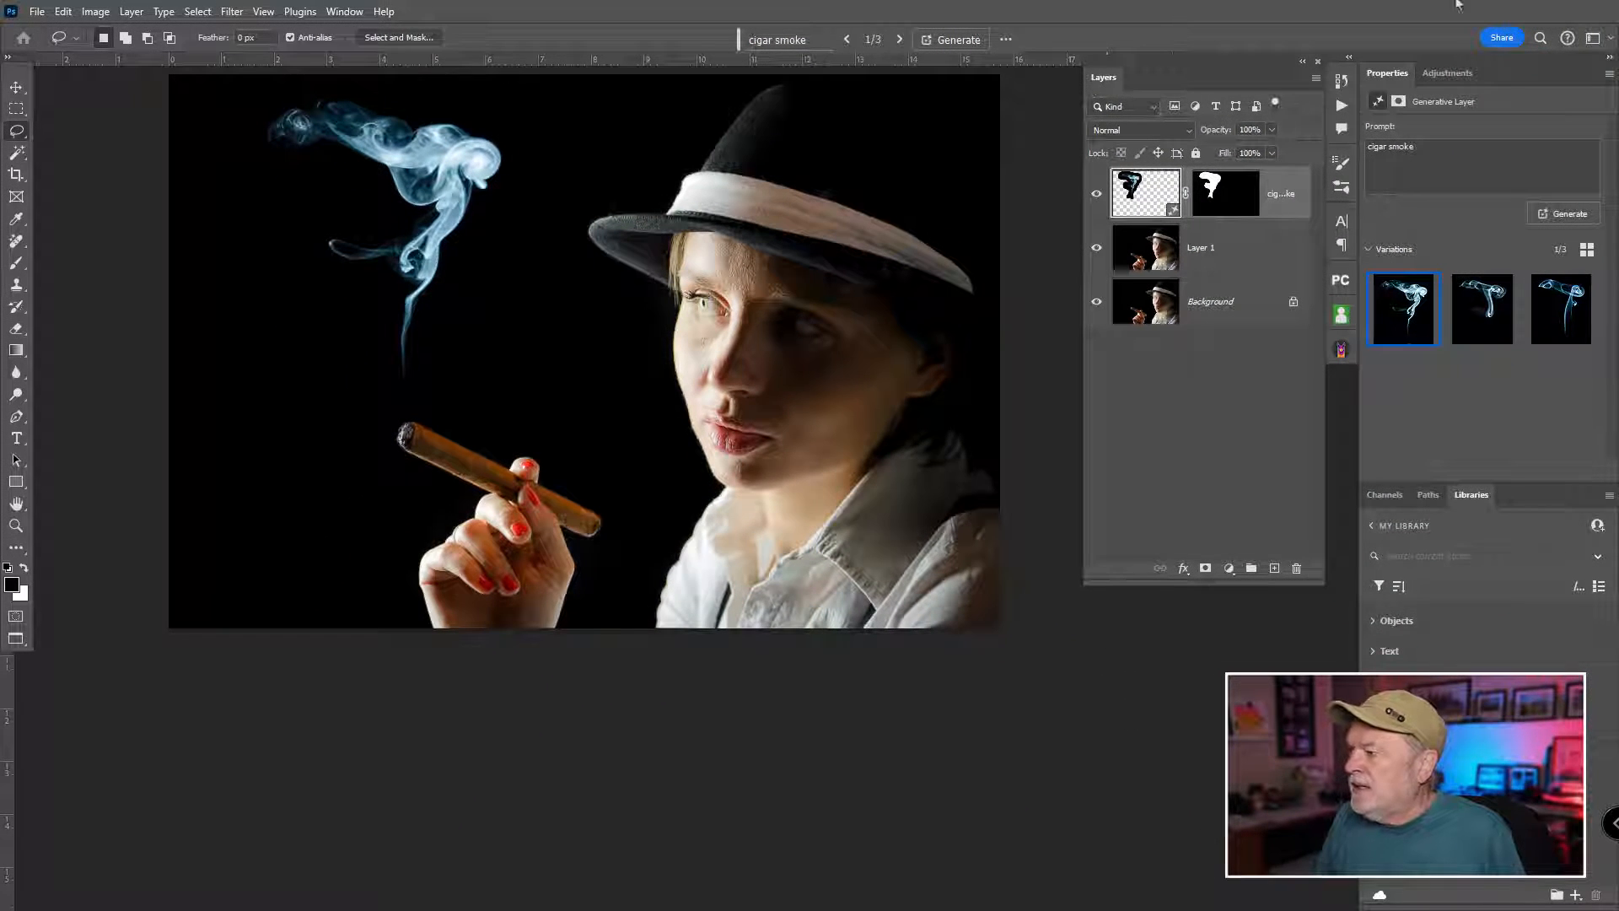
Preview the second and third generated smoke variations, and return to the first one
click(1498, 317)
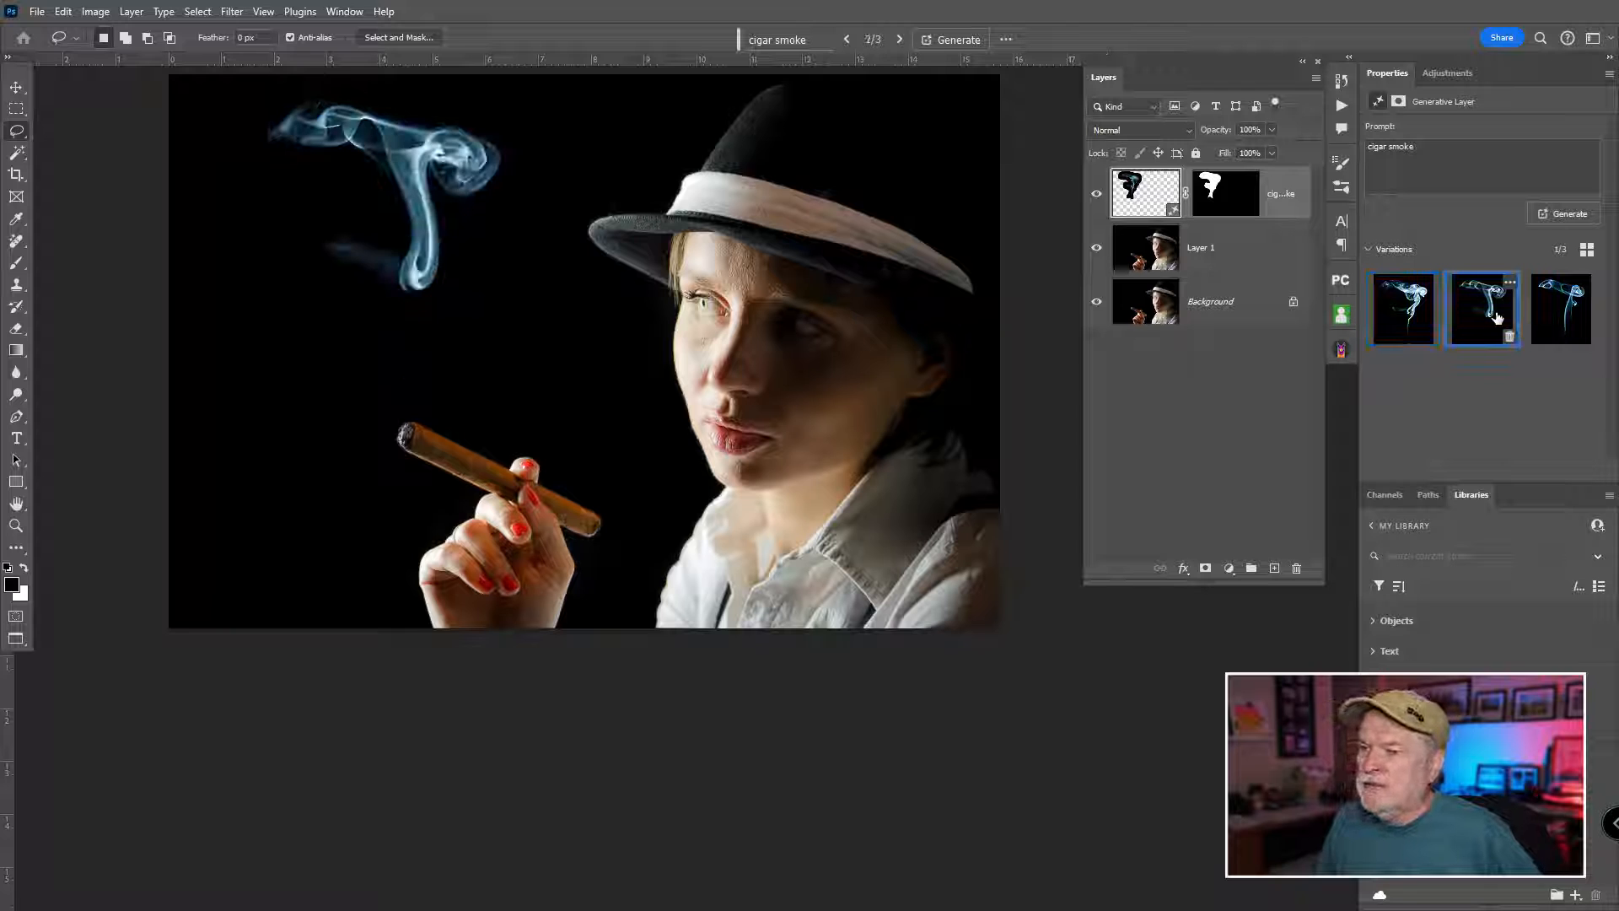
click(1577, 315)
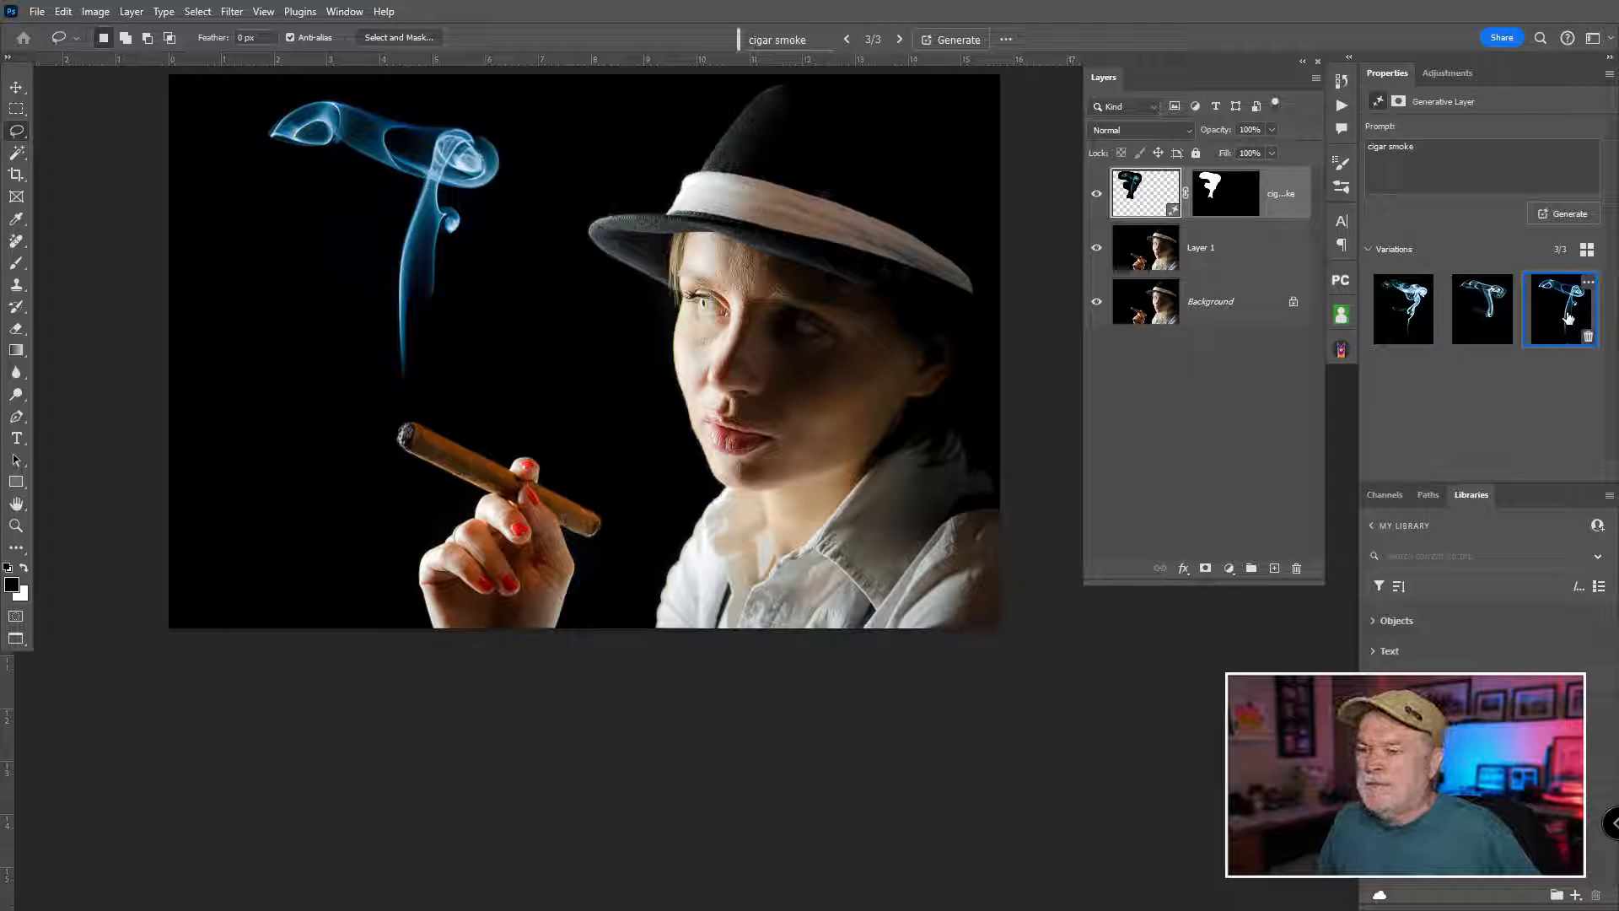
click(1482, 323)
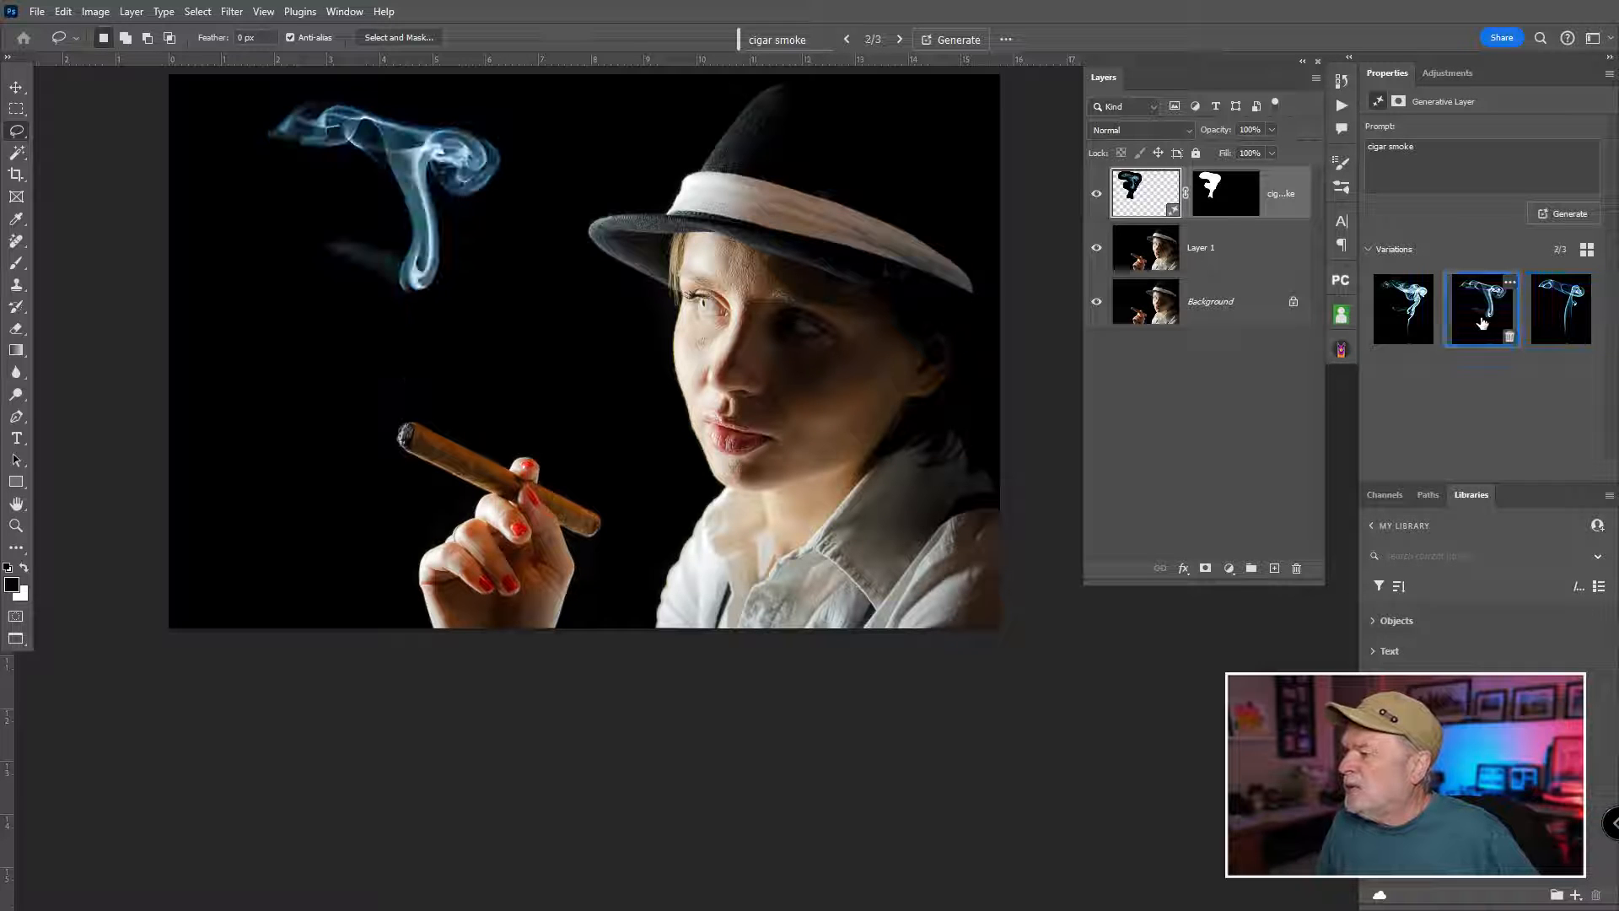
click(1393, 312)
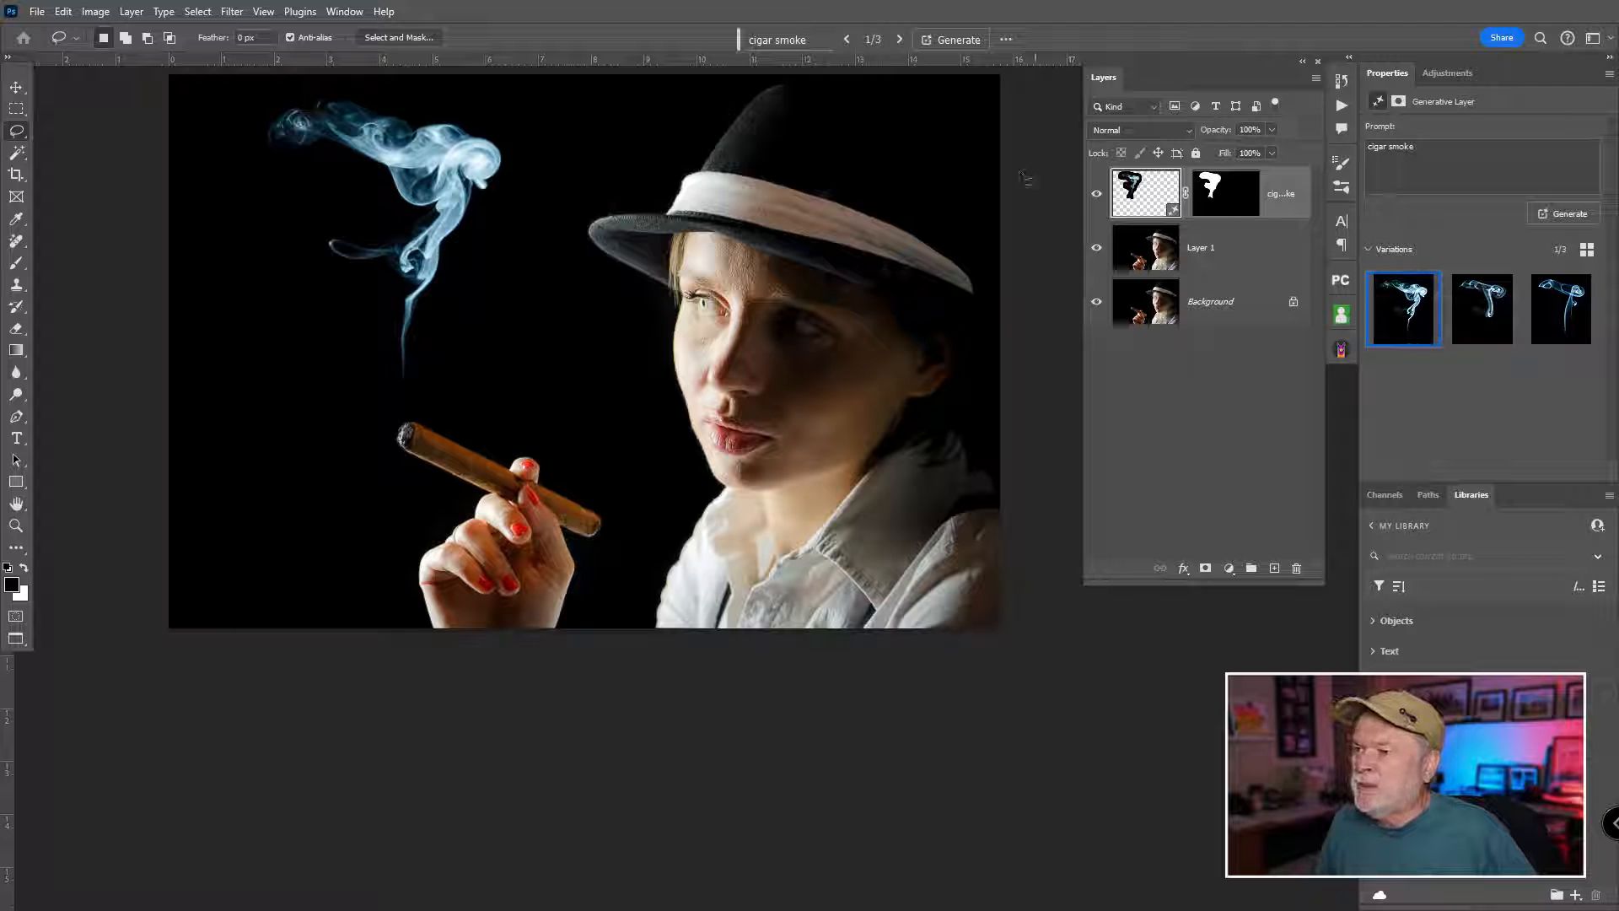
Generate another set of cigar smoke variations, compare them, and choose the fourth of the six
click(959, 40)
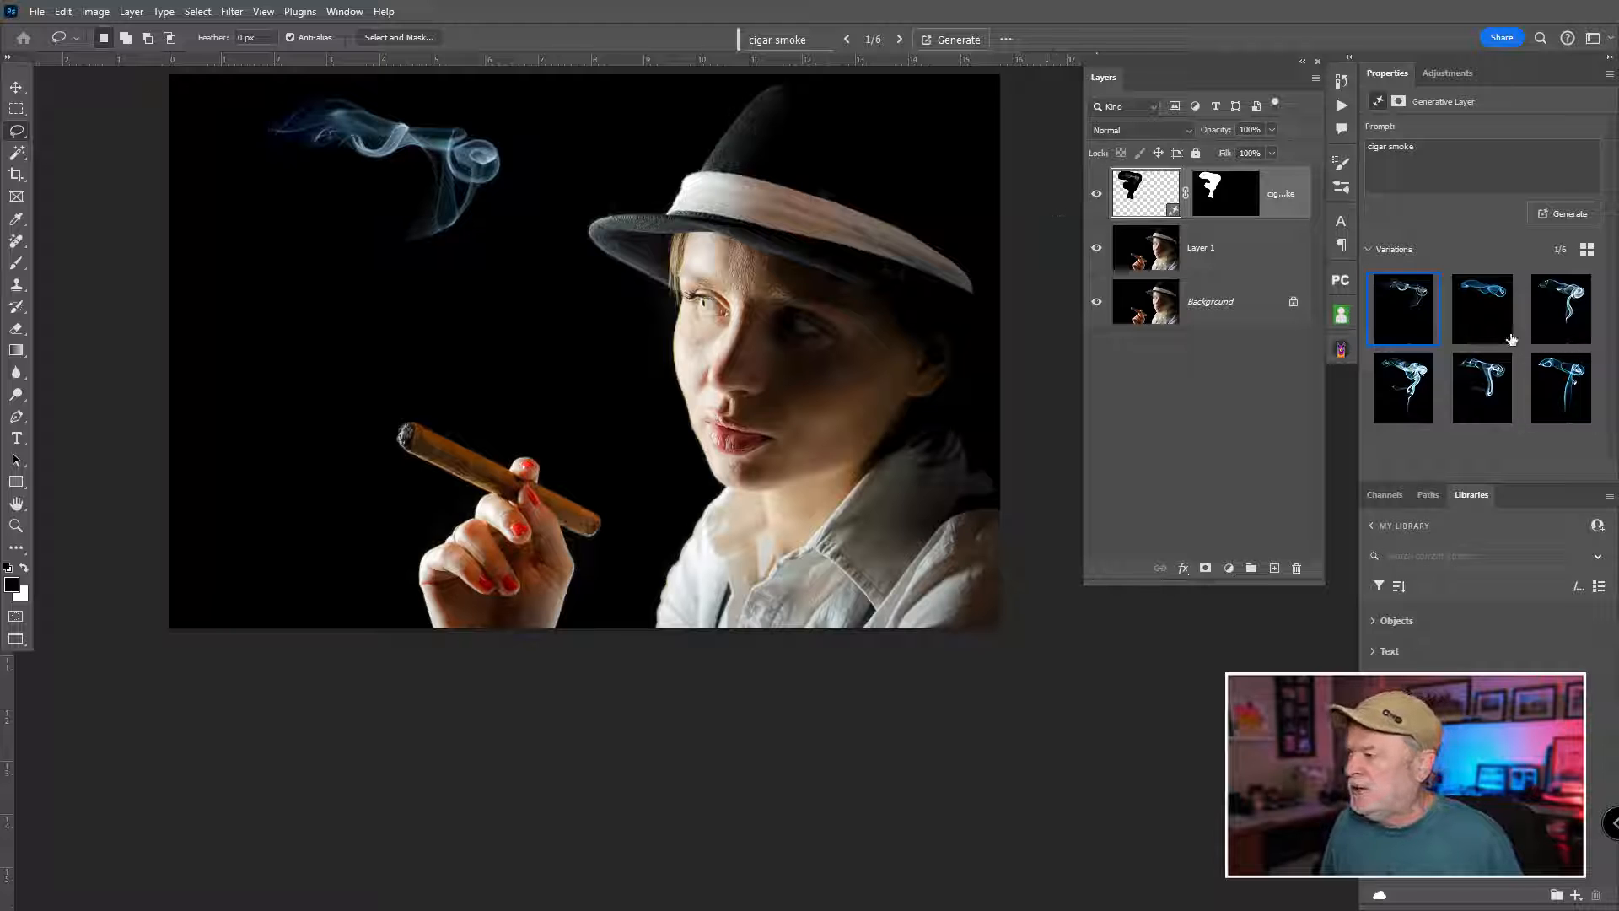
click(1477, 319)
click(1549, 314)
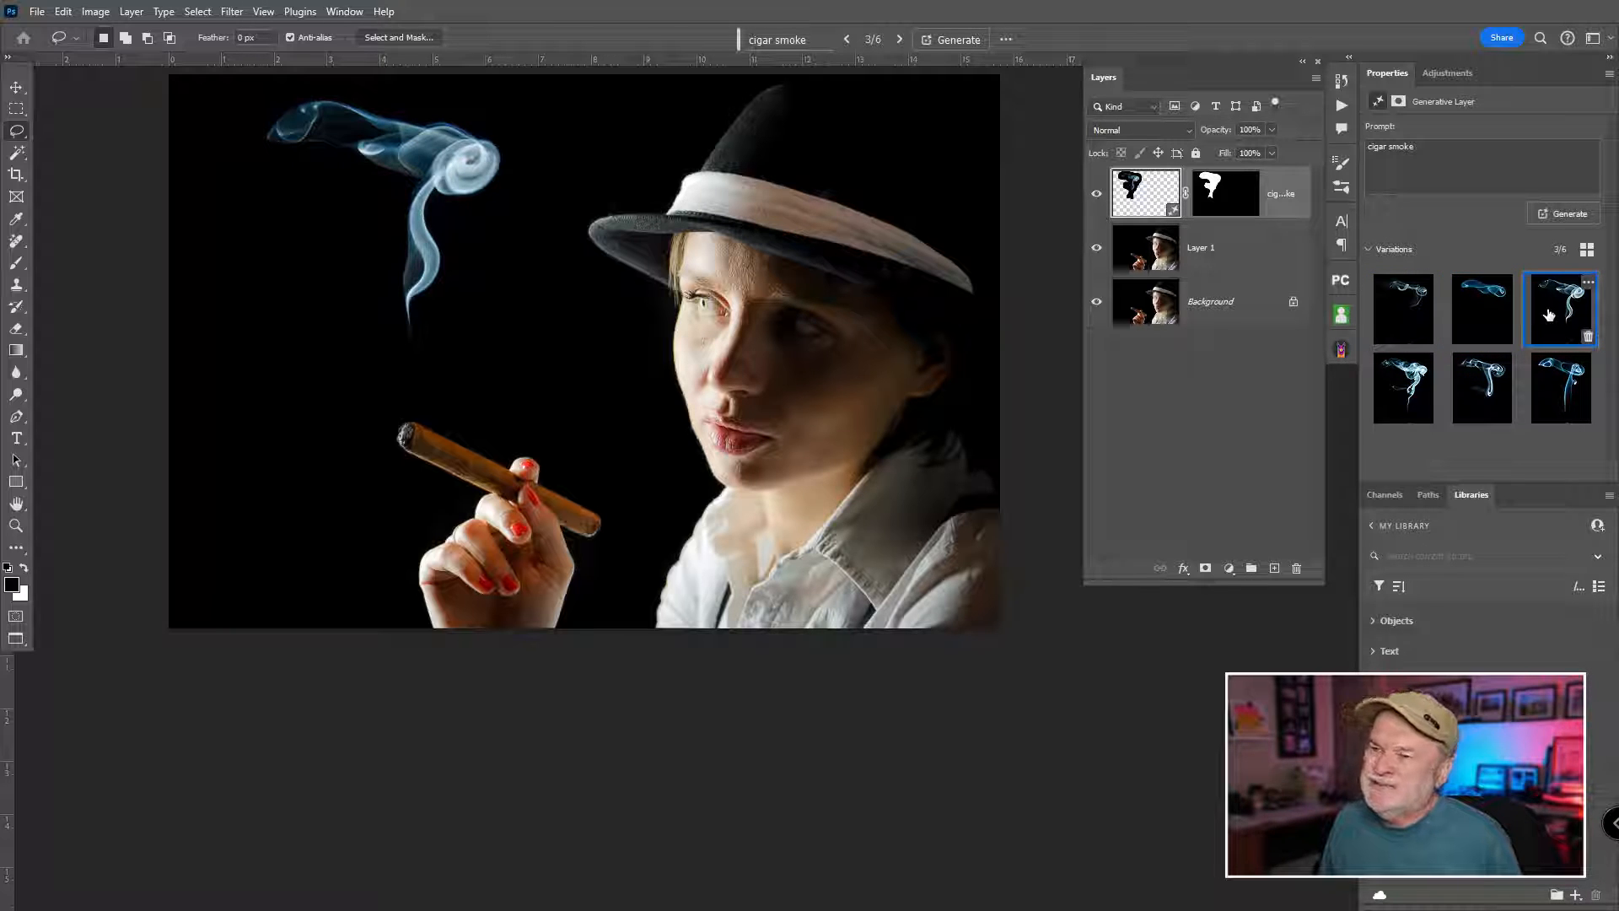
click(1400, 395)
click(1480, 388)
click(1544, 391)
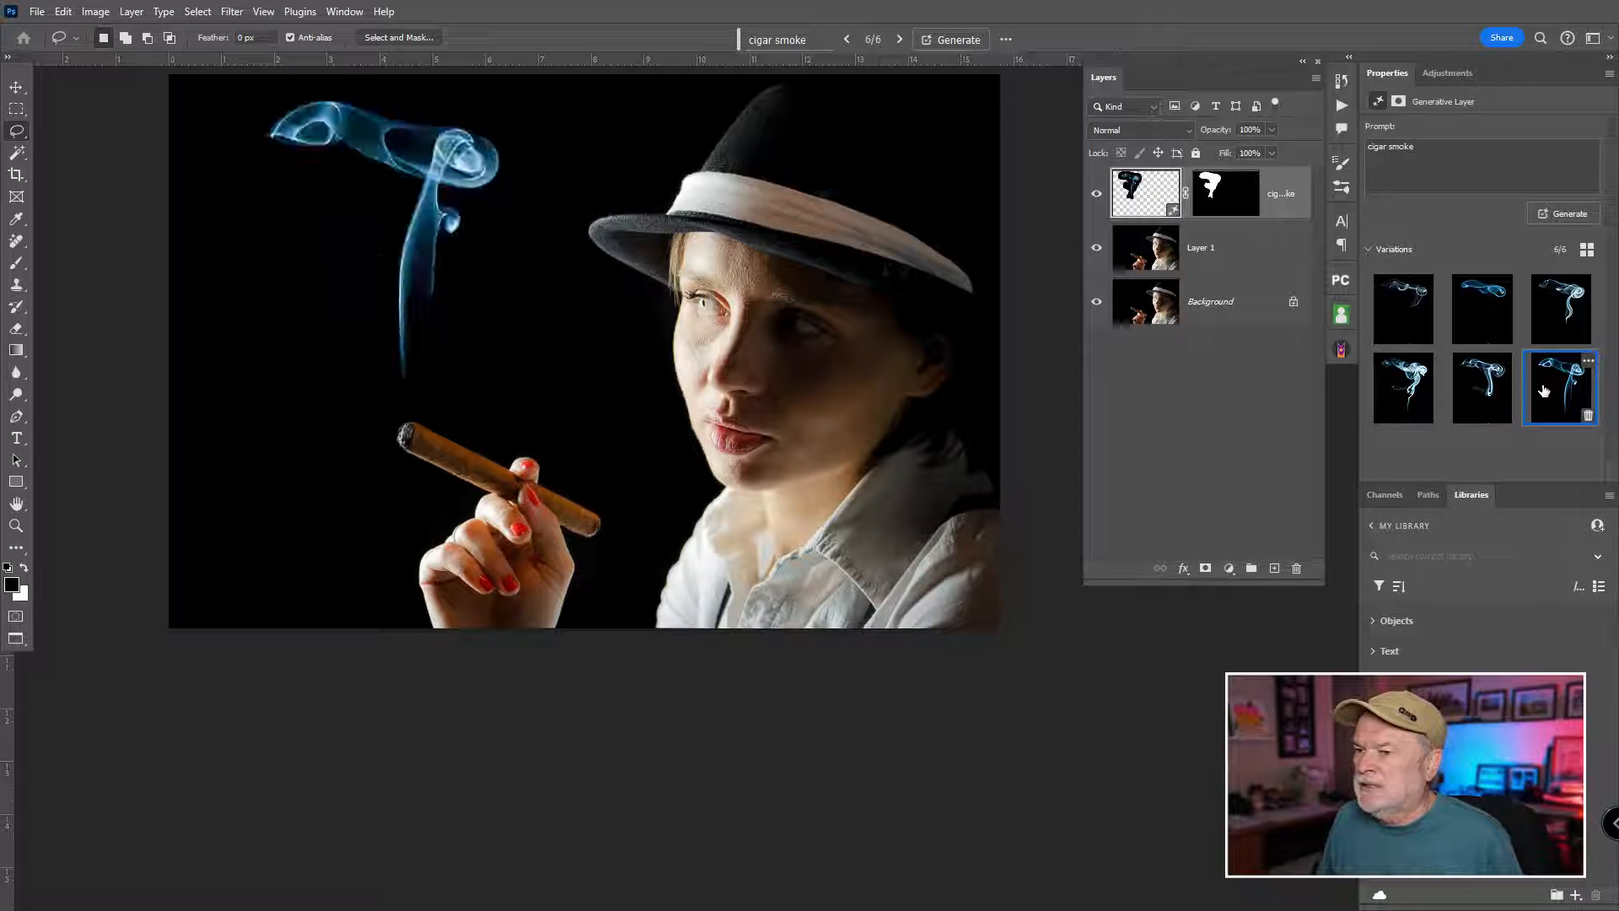
click(1400, 397)
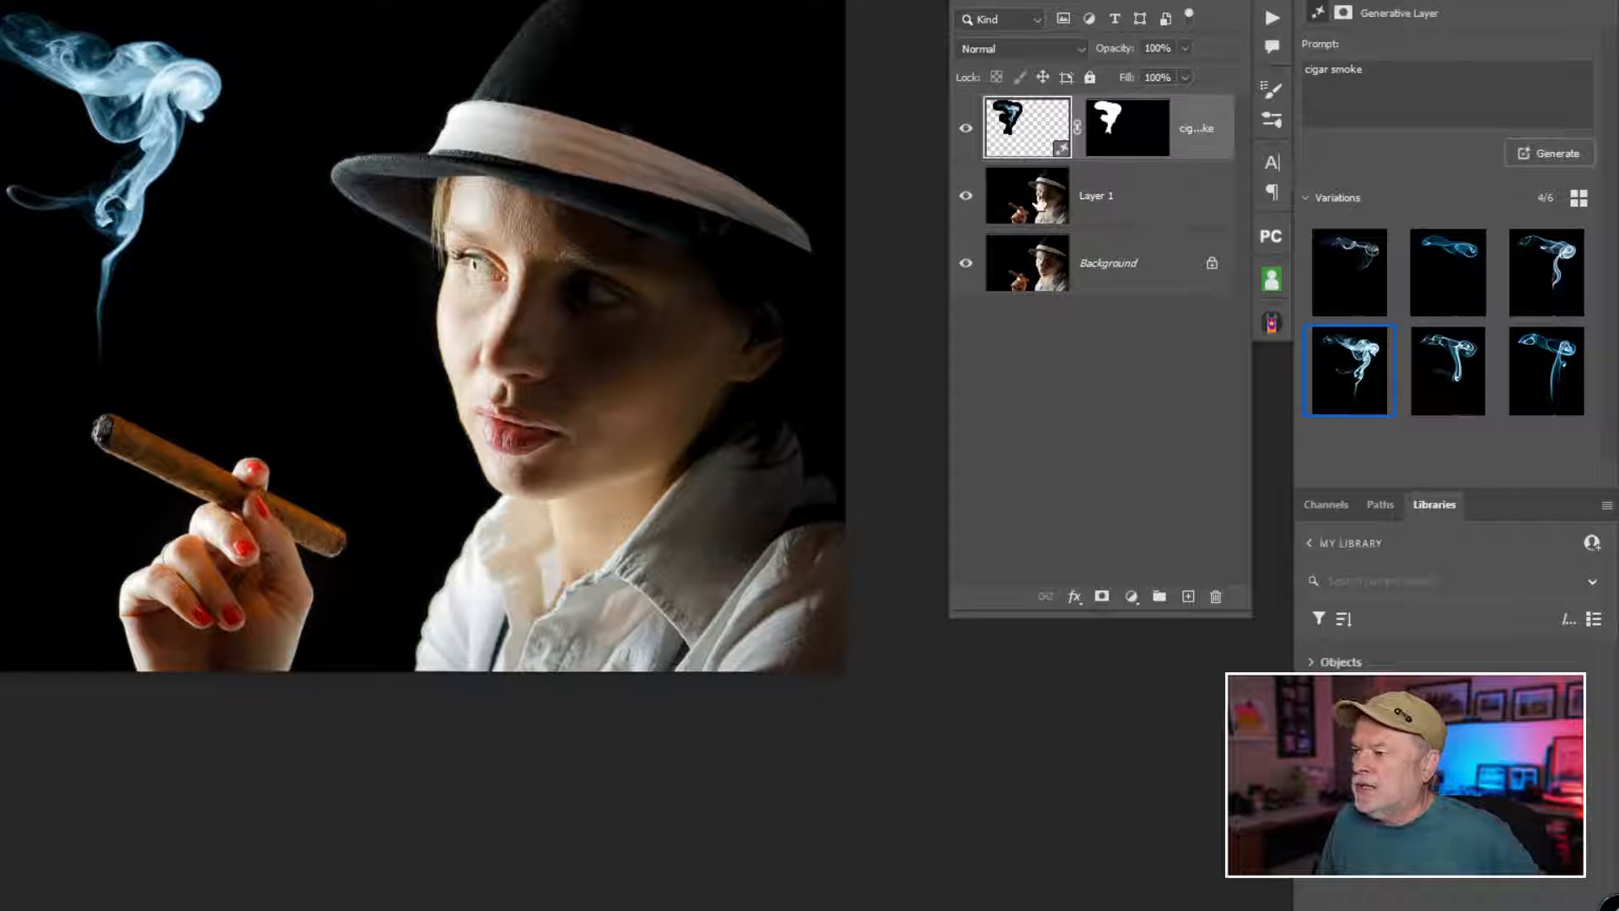
Add a new layer between Layer 1 and the generated smoke layer, and fill it with black
click(1058, 202)
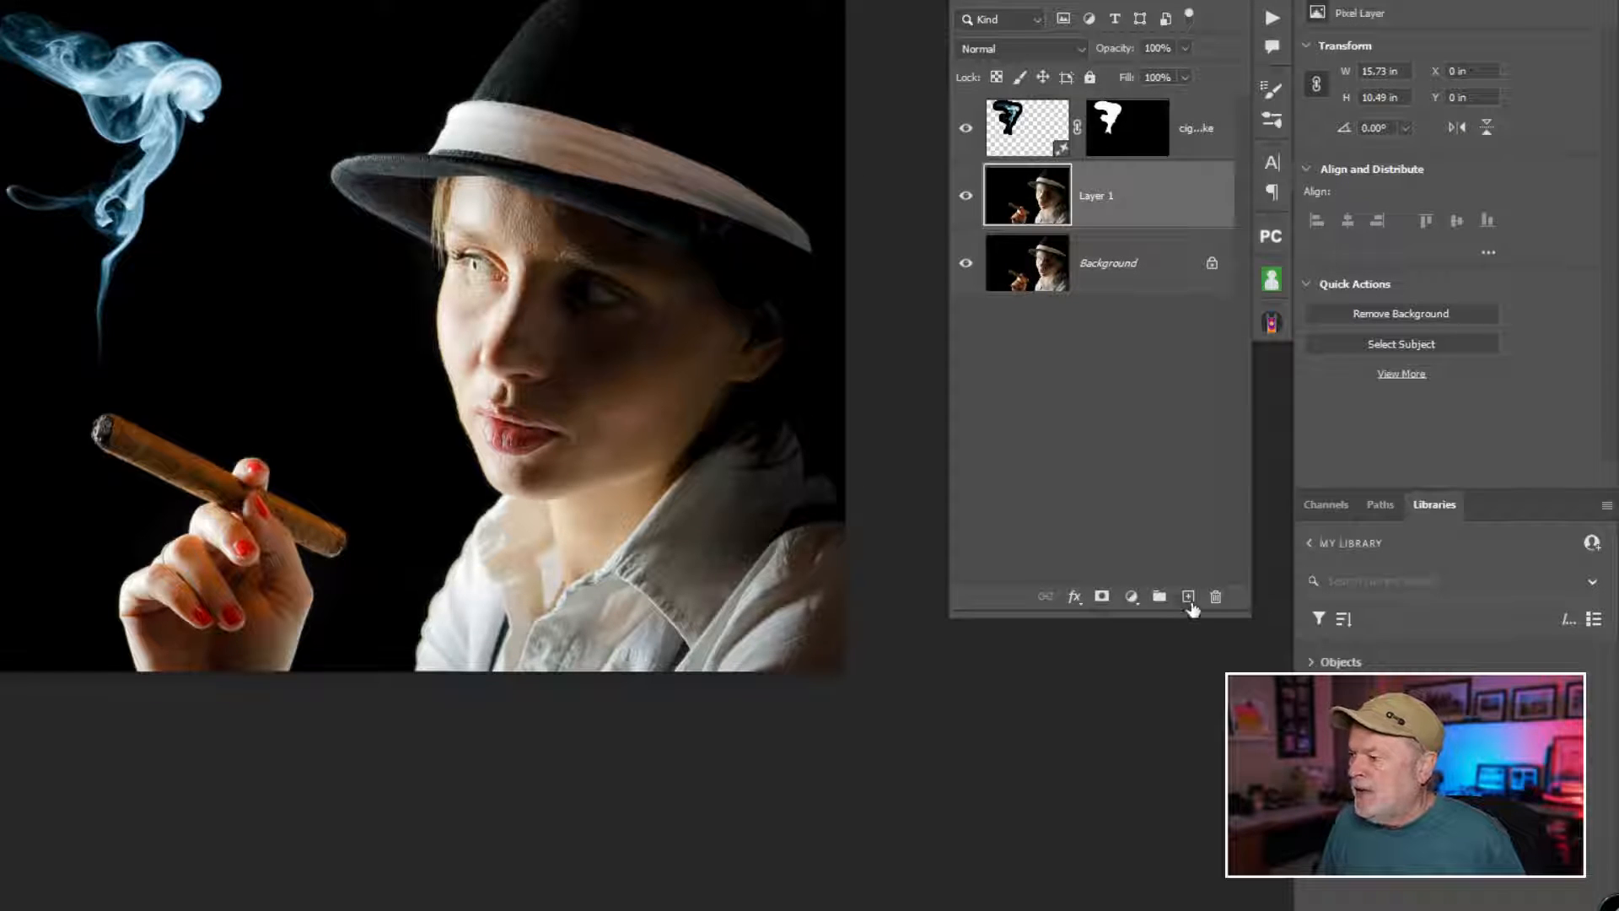
click(1189, 597)
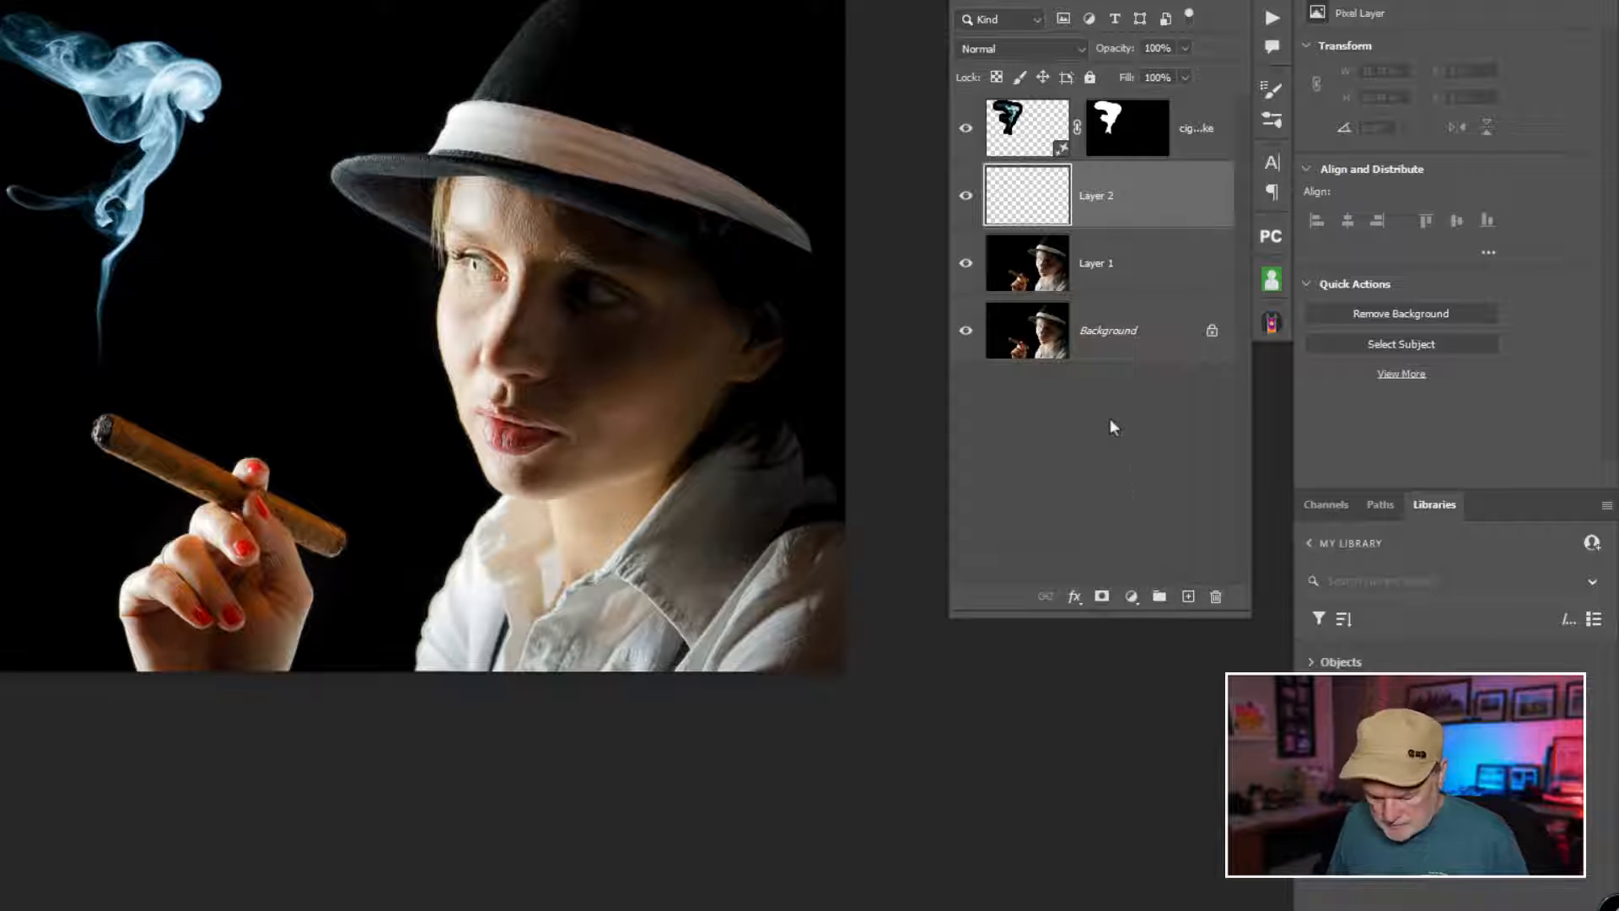
key(alt+BackSpace)
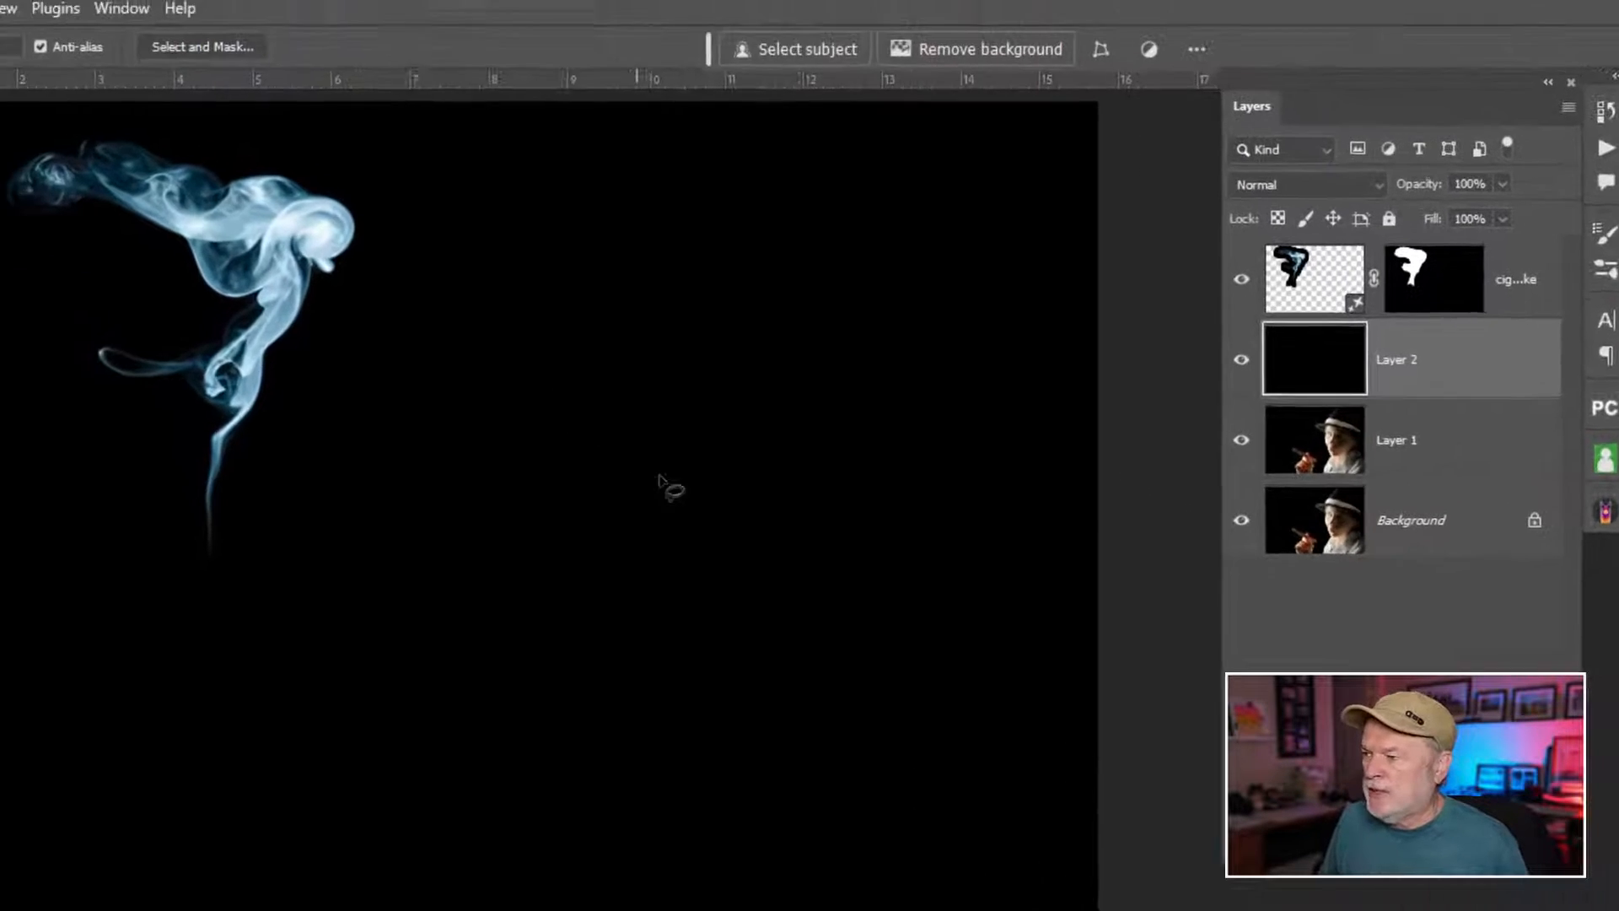
Add a Curves adjustment above the smoke layer and darken the midtones with a point at input 164, output 111
click(1320, 293)
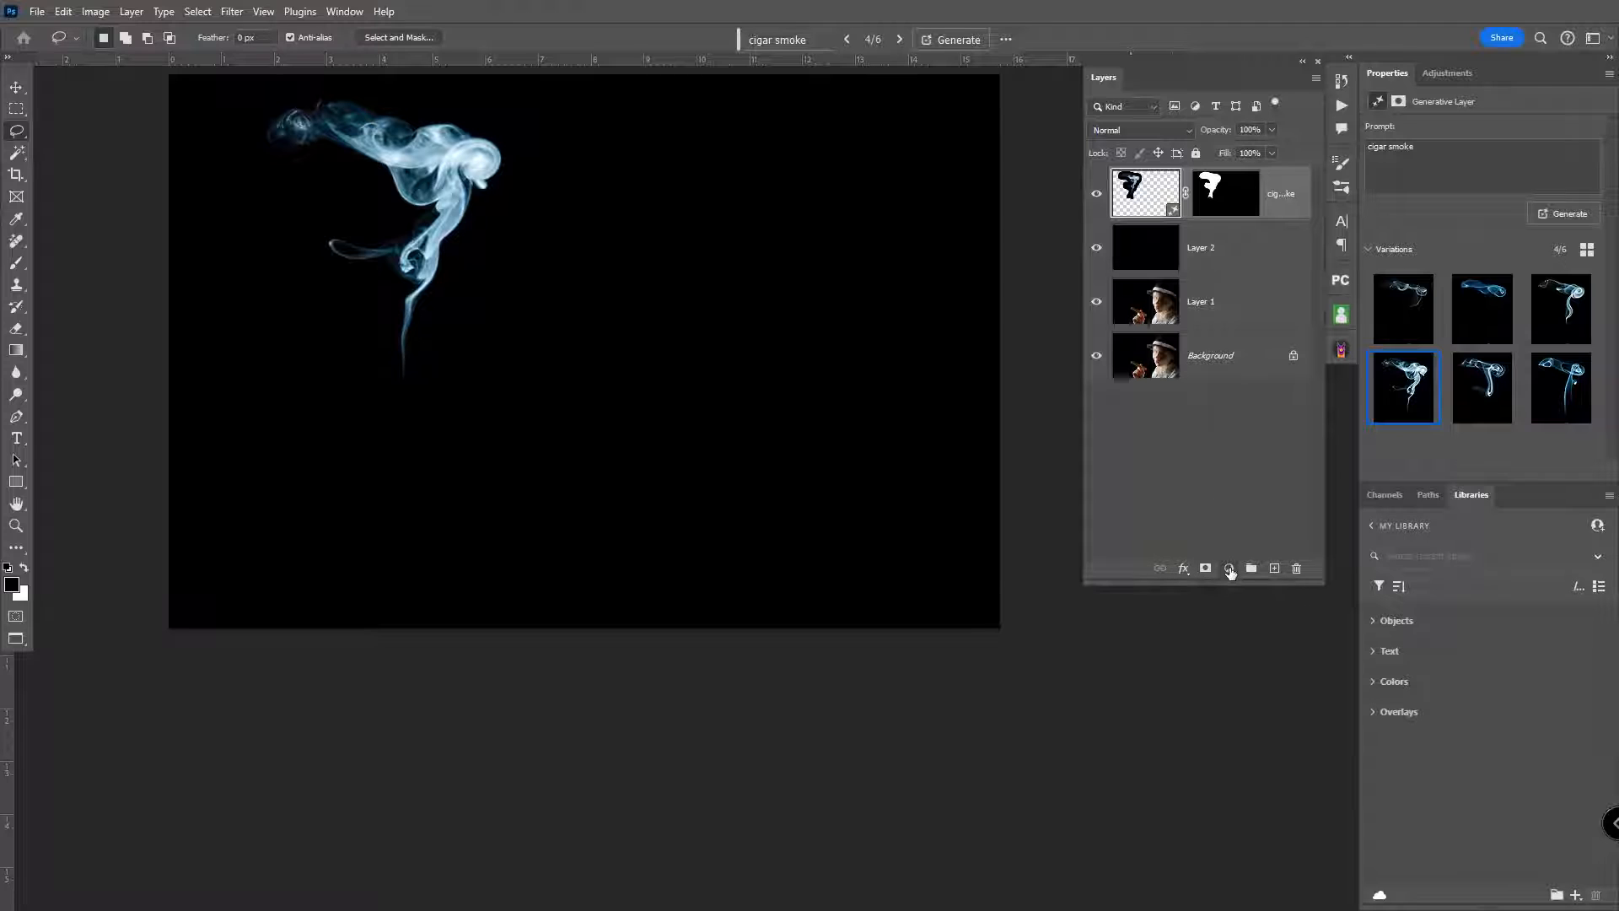
click(1230, 569)
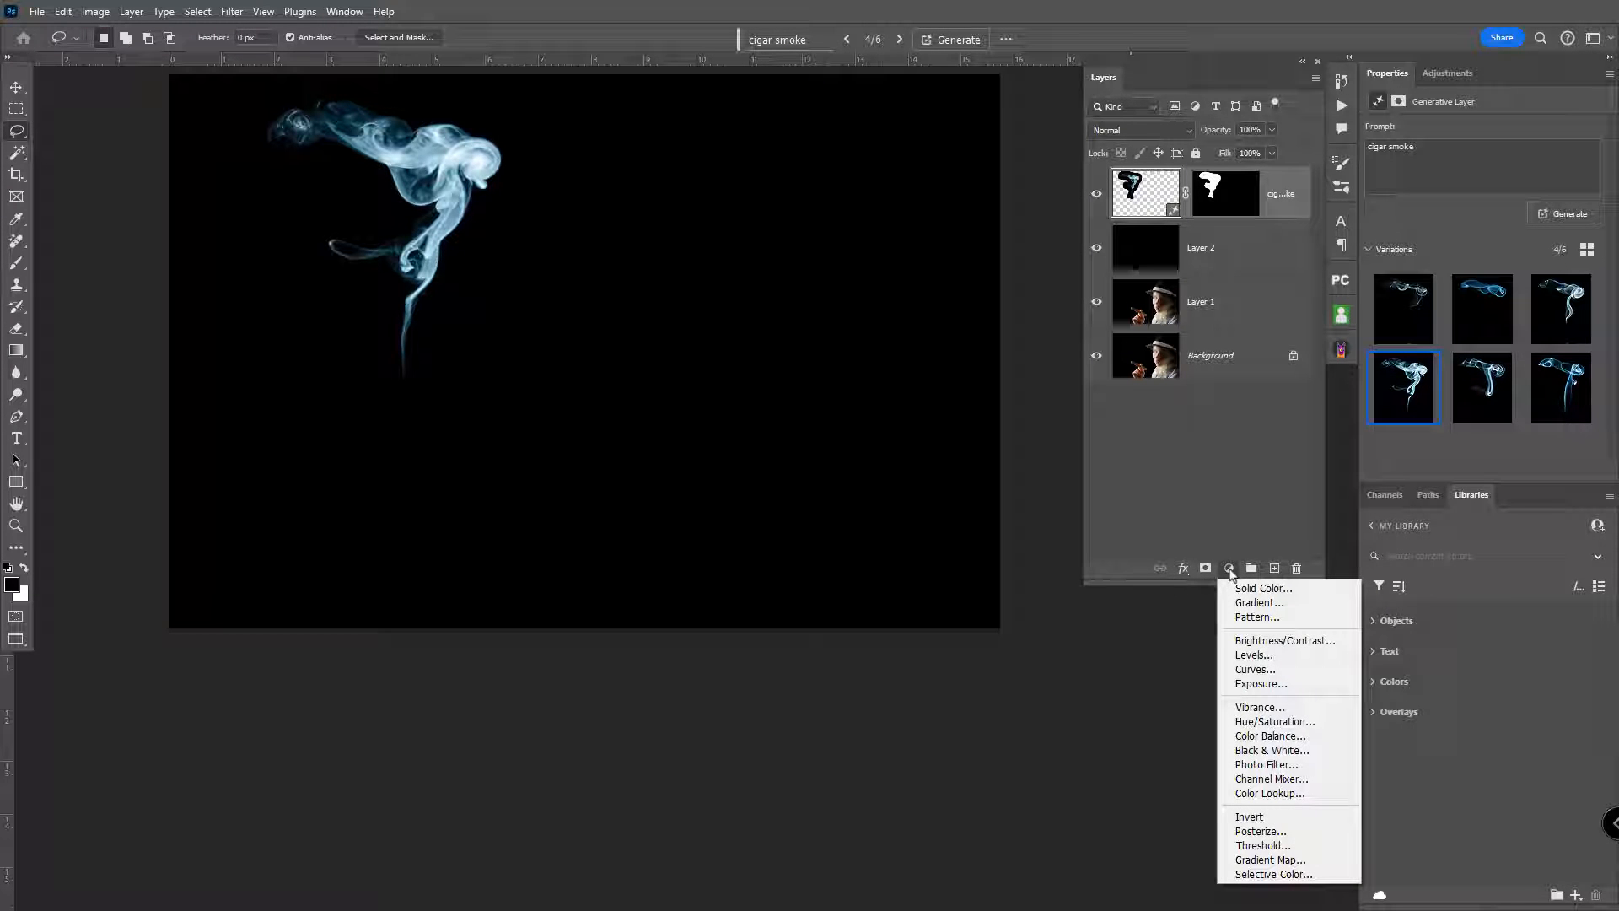
click(1275, 670)
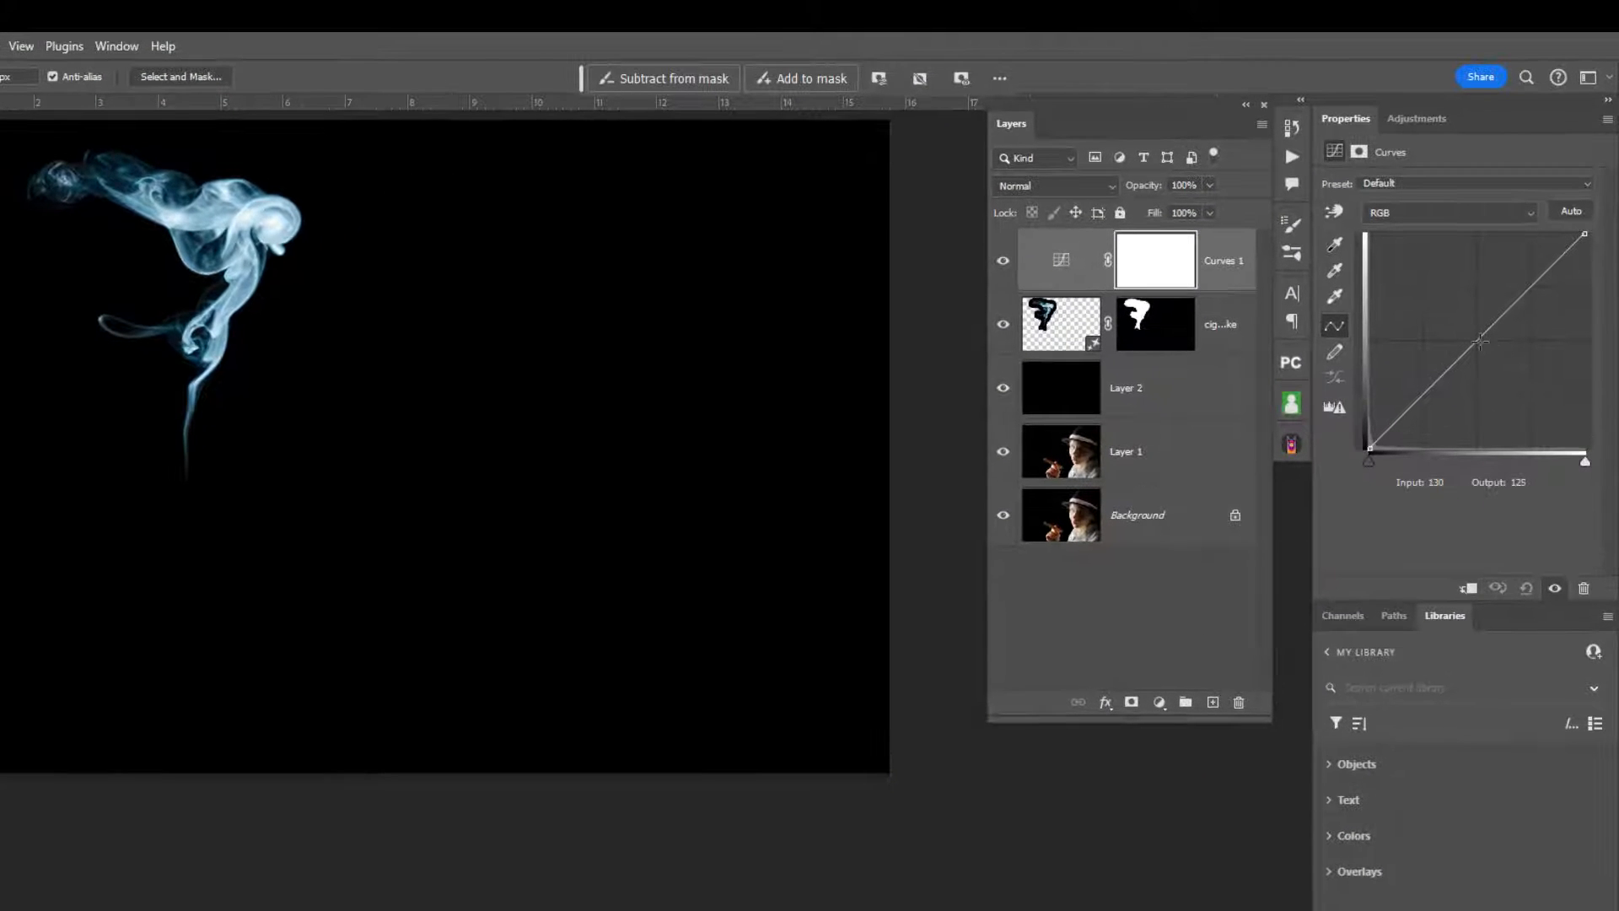
drag(1480, 341, 1510, 356)
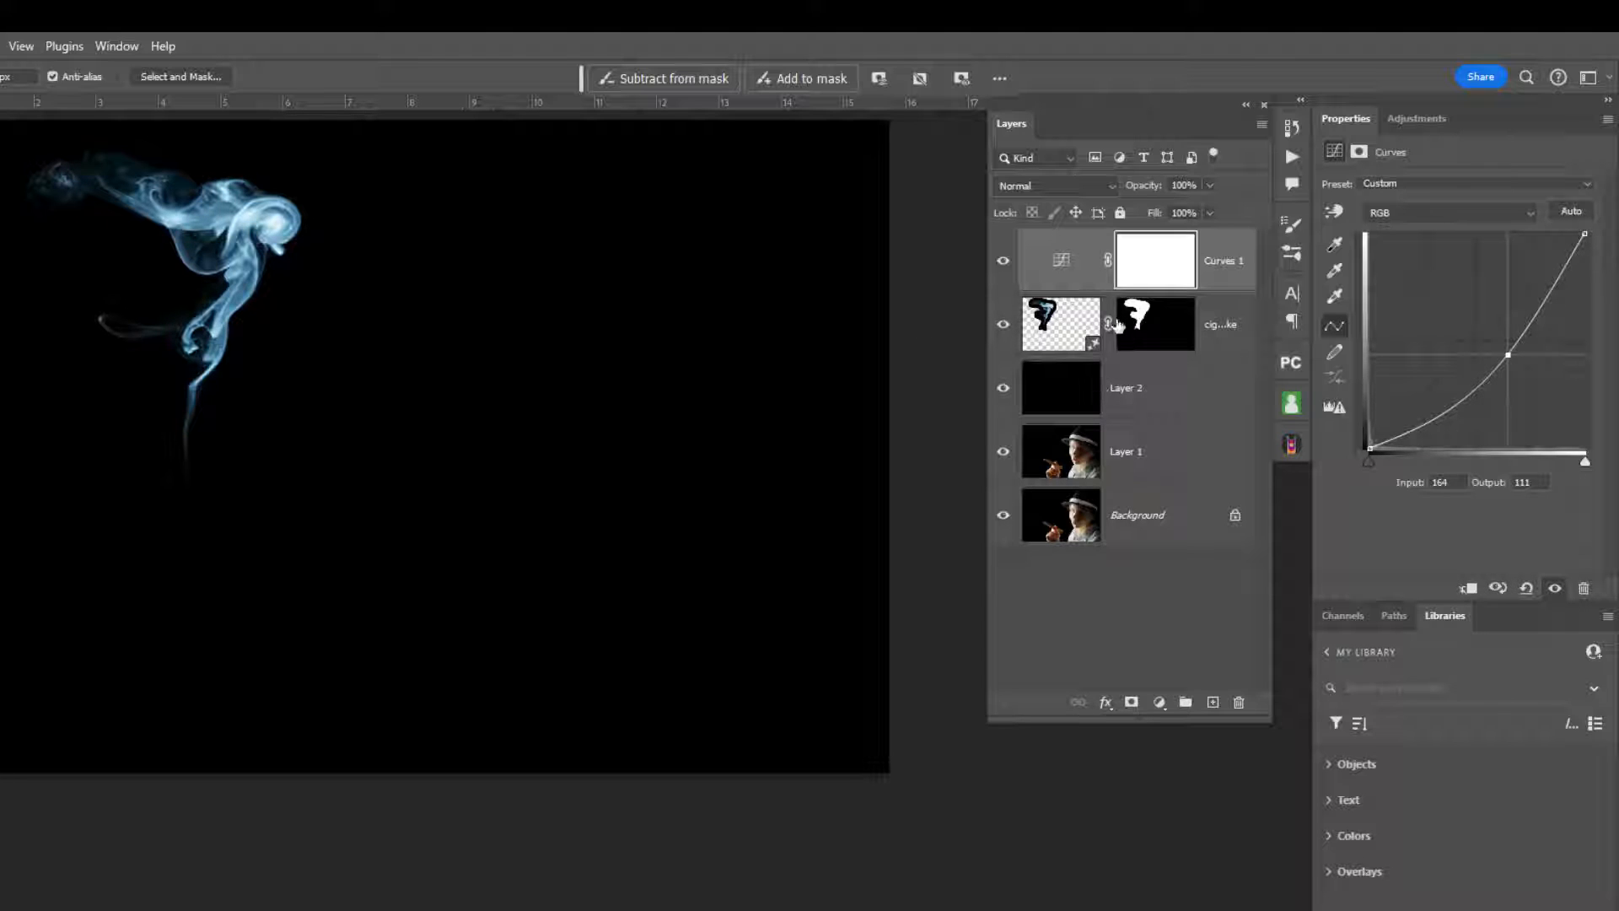
Merge the Curves, cigar smoke and black layers into one, and convert the result to desaturated, inverted smoke on white
click(1189, 390)
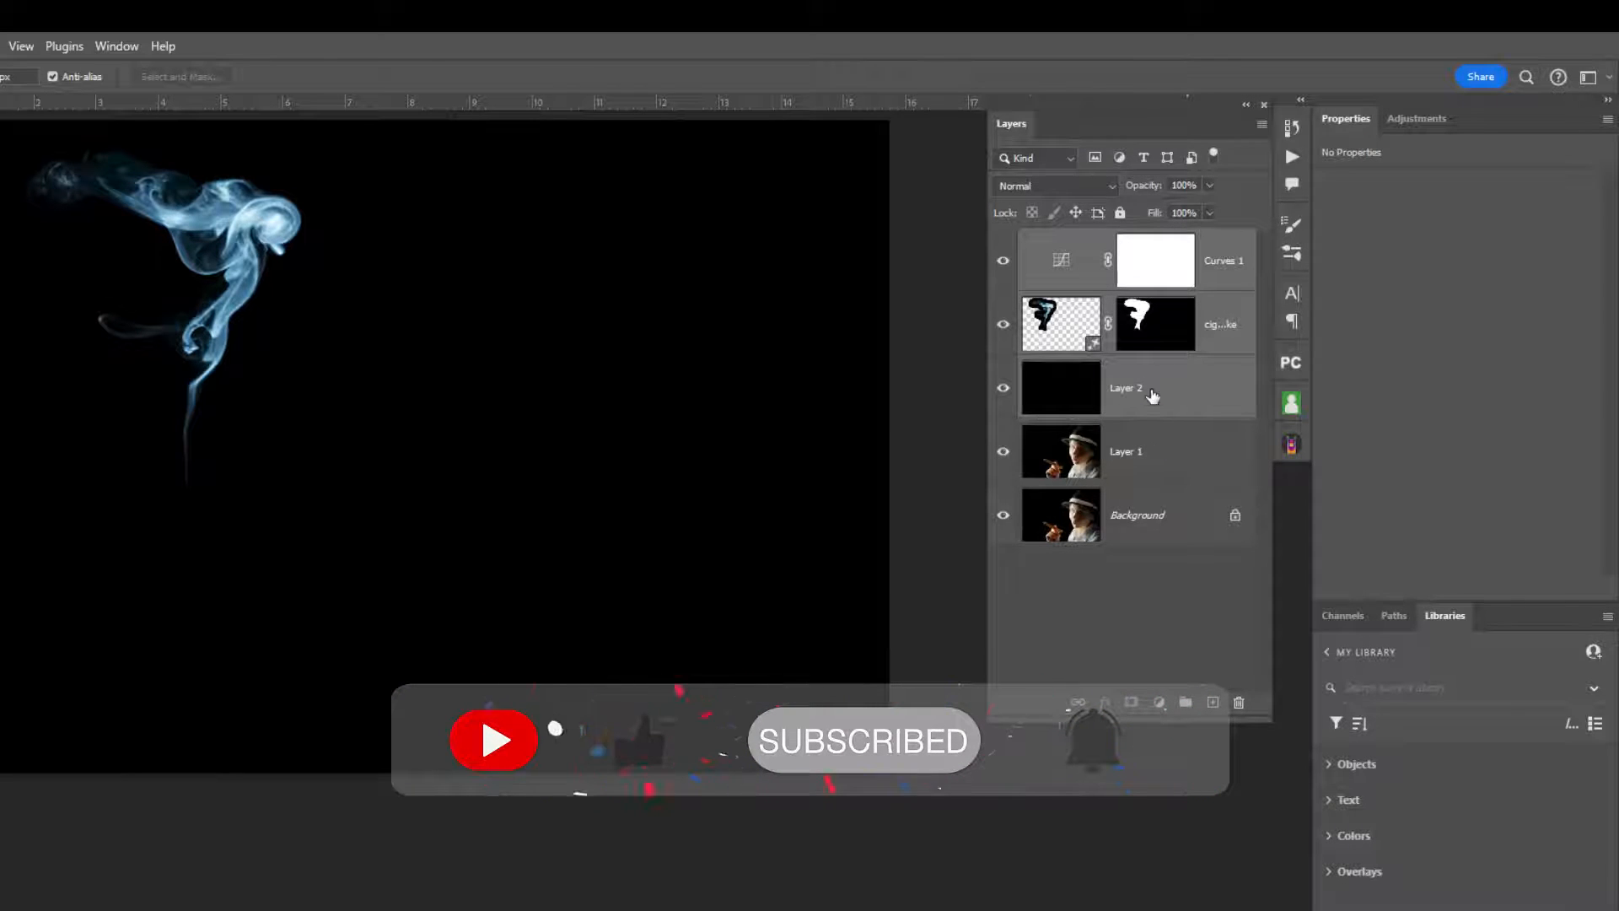
key(ctrl+e)
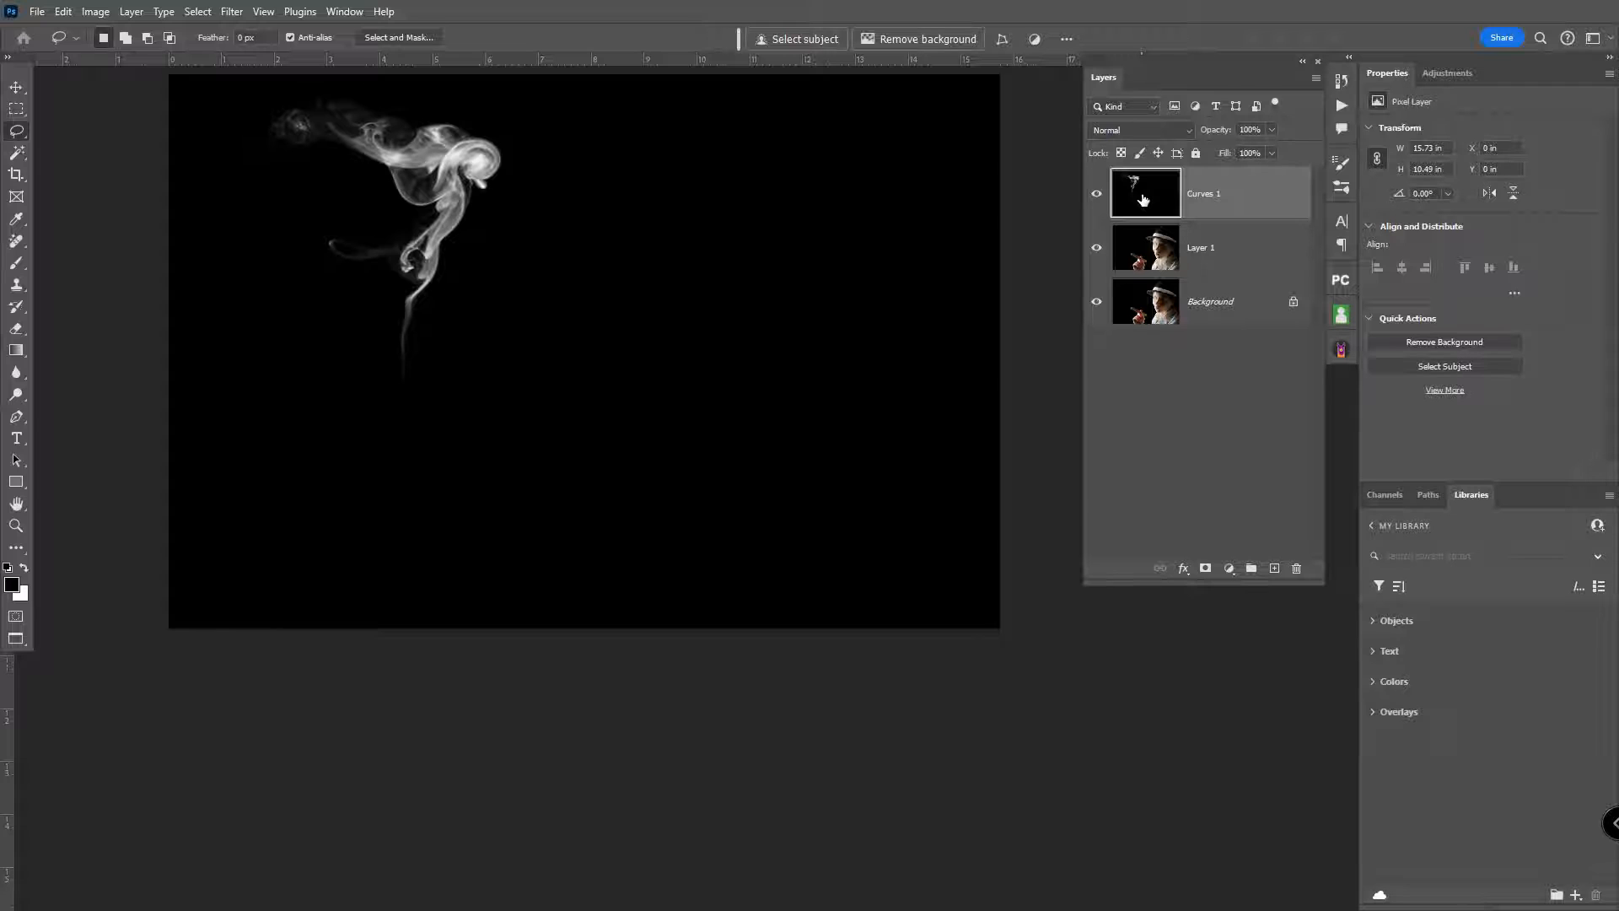
key(ctrl+i)
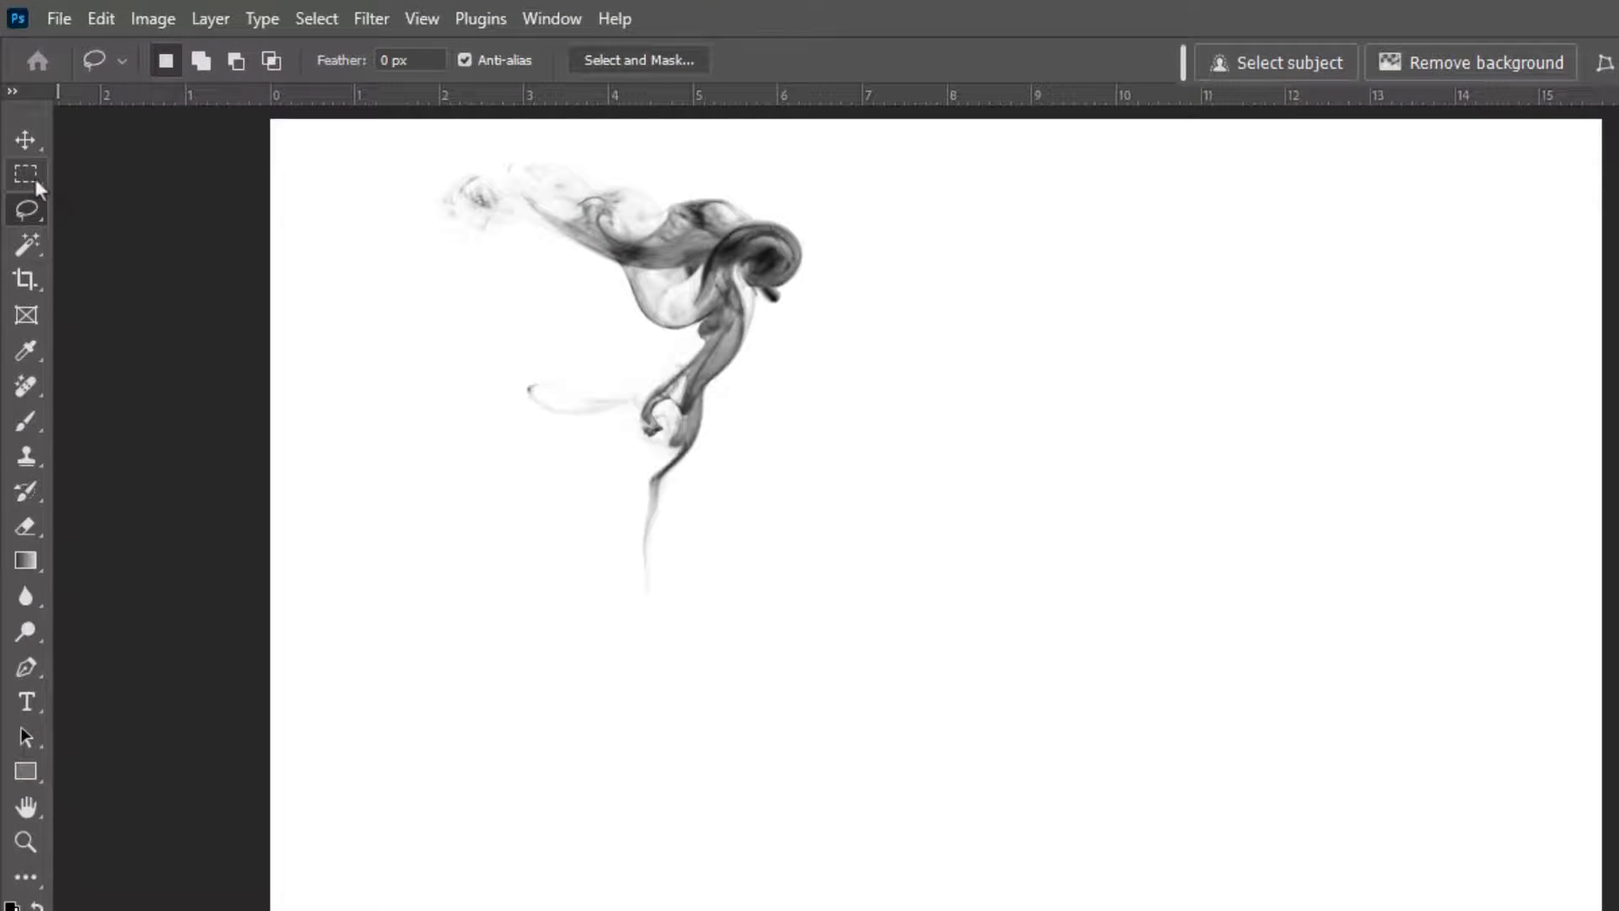
Select the smoke with a rectangular marquee and define it as a brush preset named "cigar smoke"
click(26, 174)
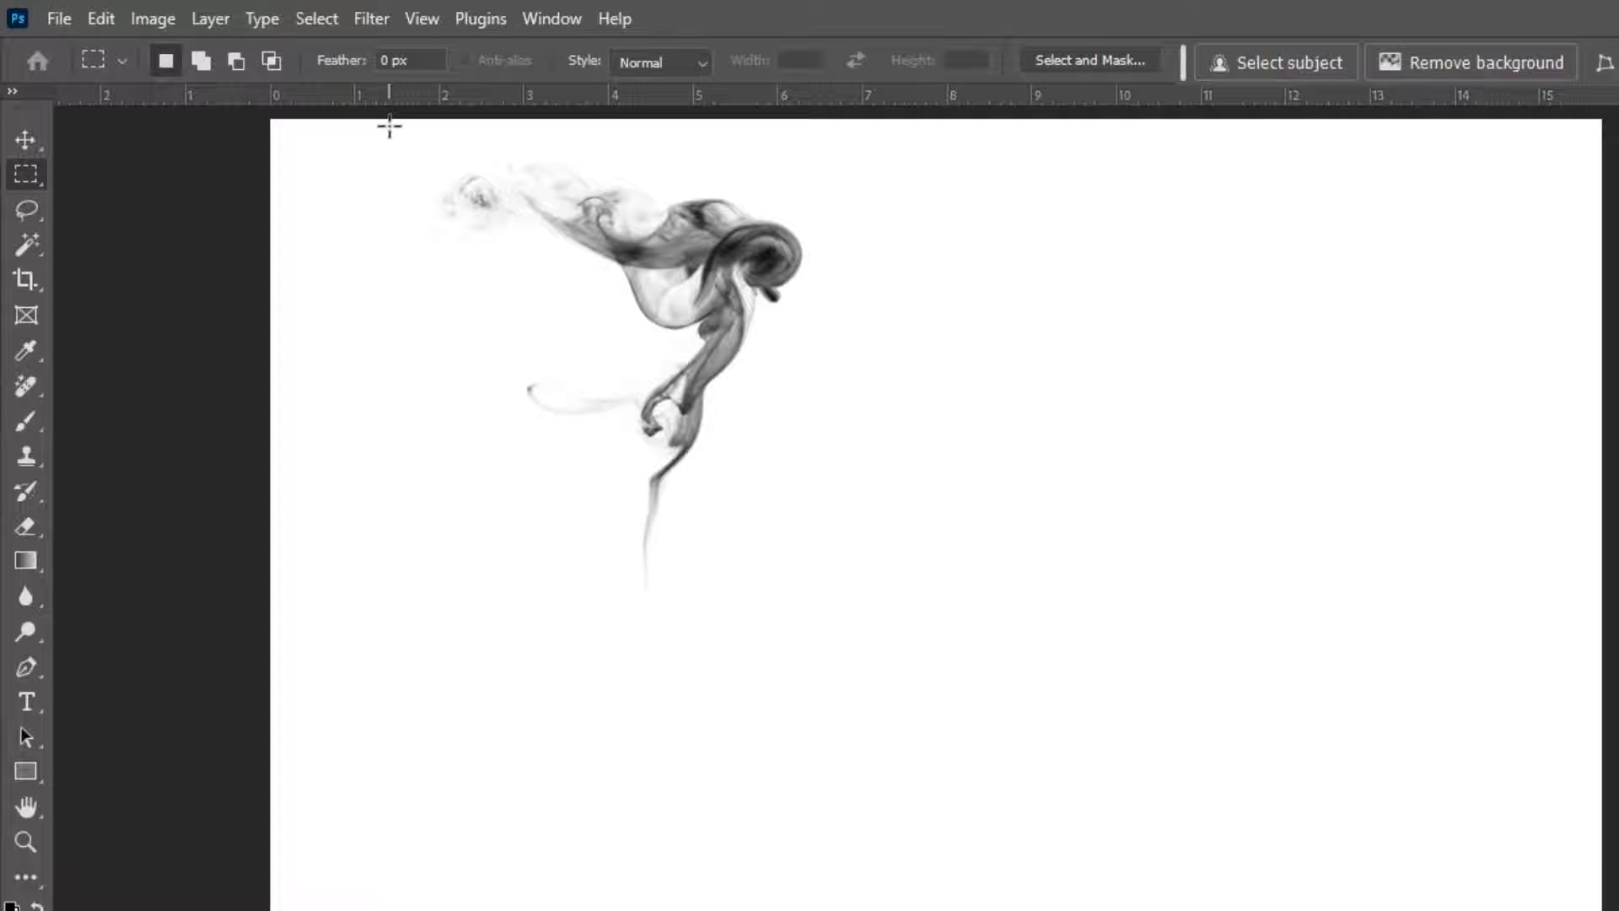
drag(390, 126, 829, 641)
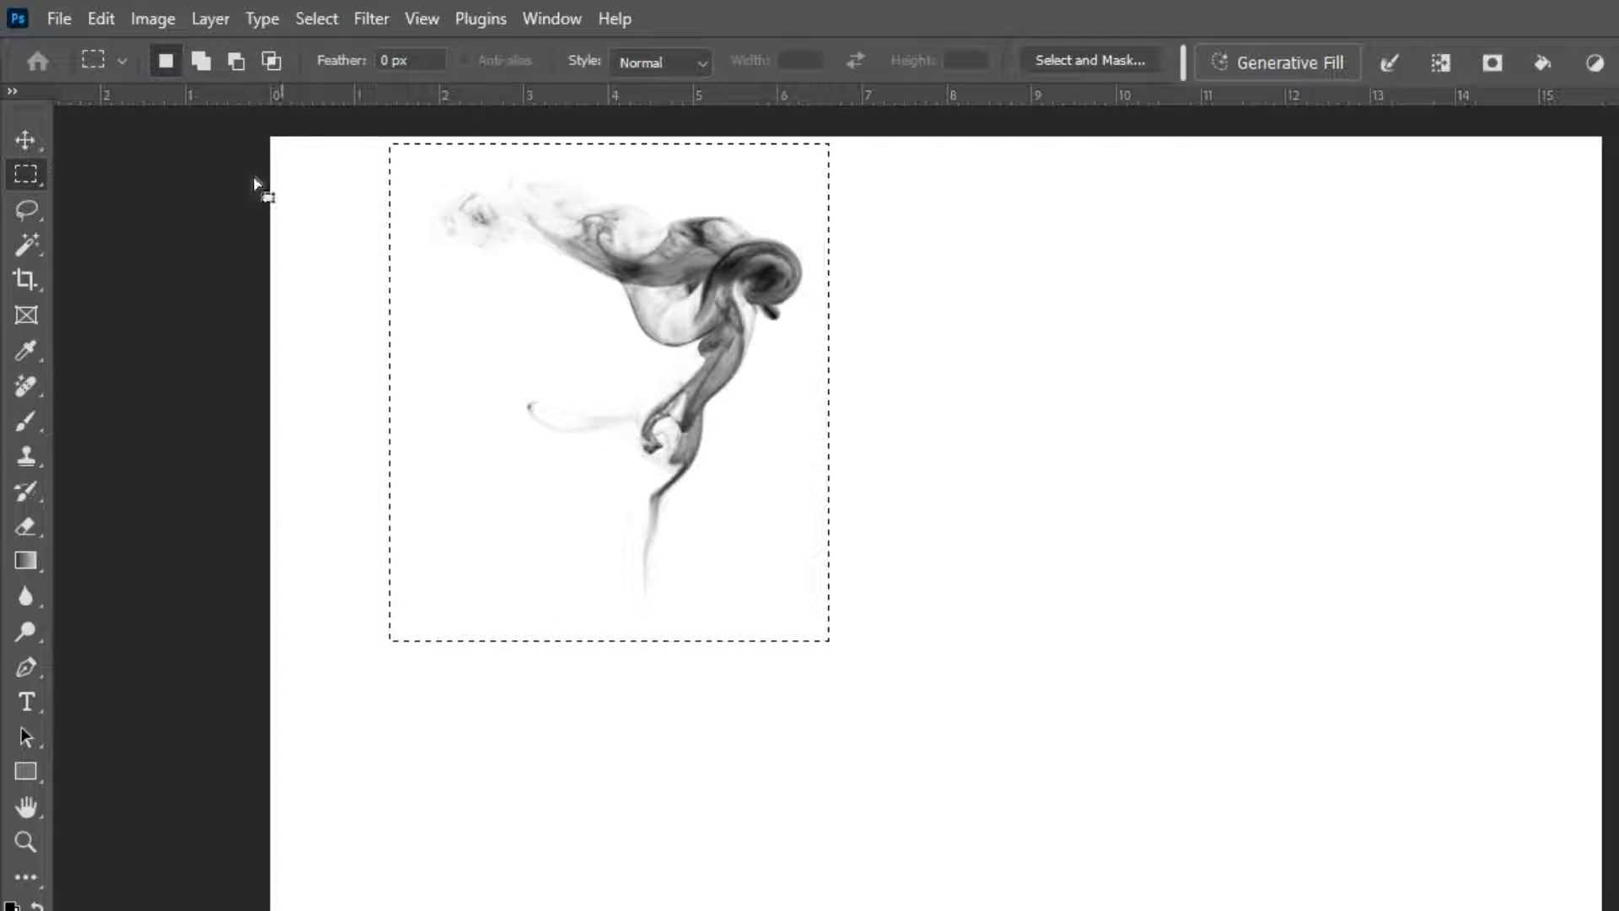
click(101, 19)
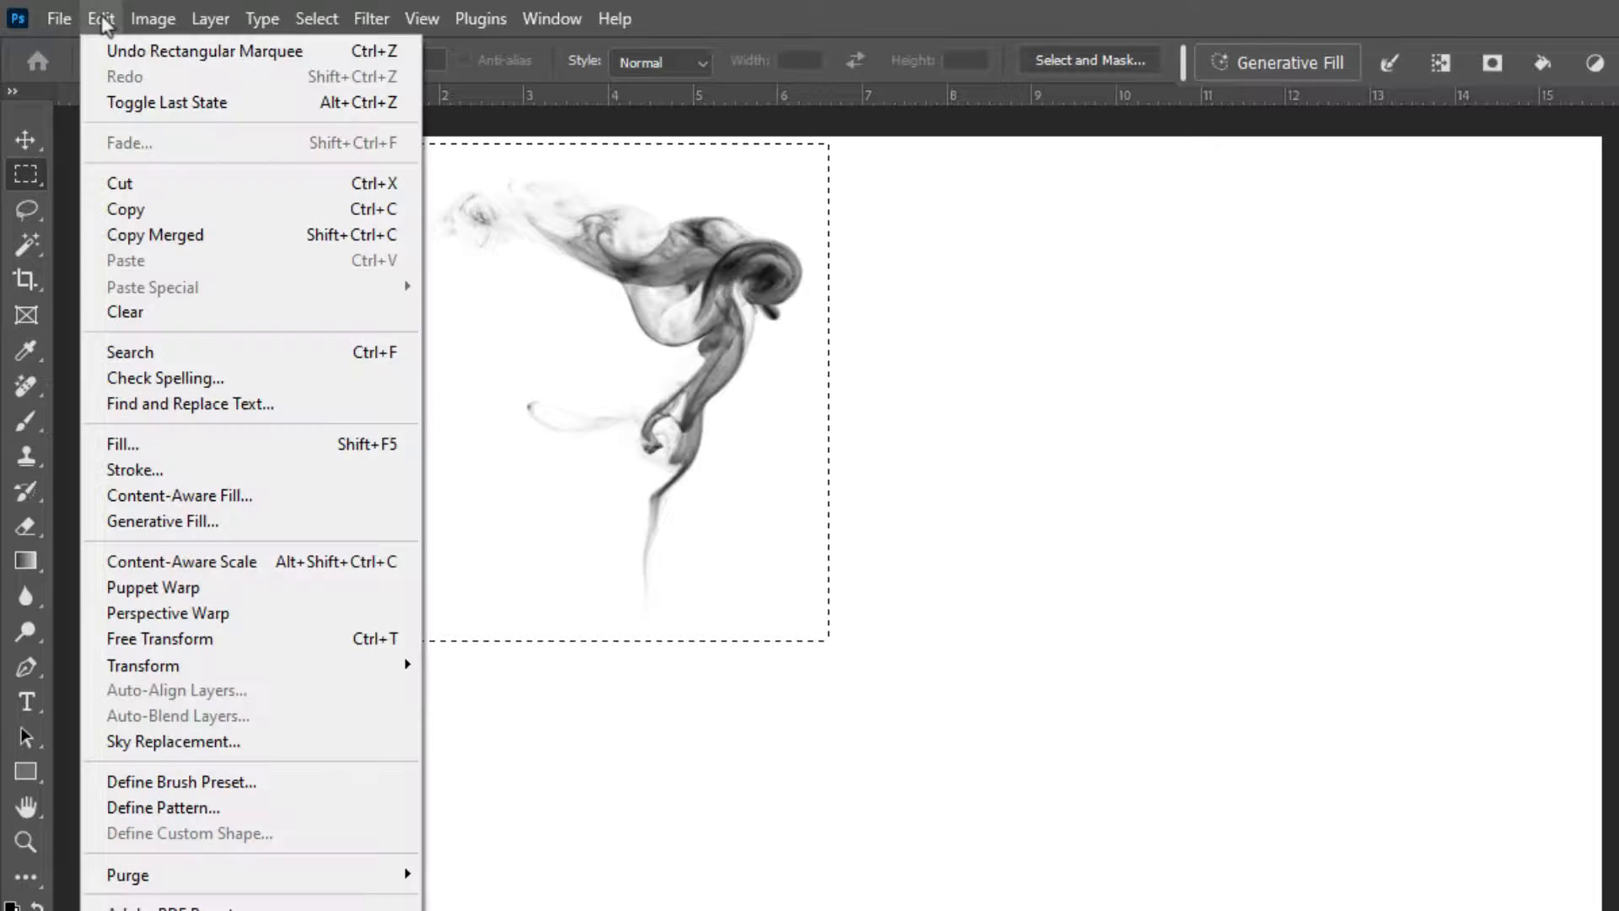
click(200, 783)
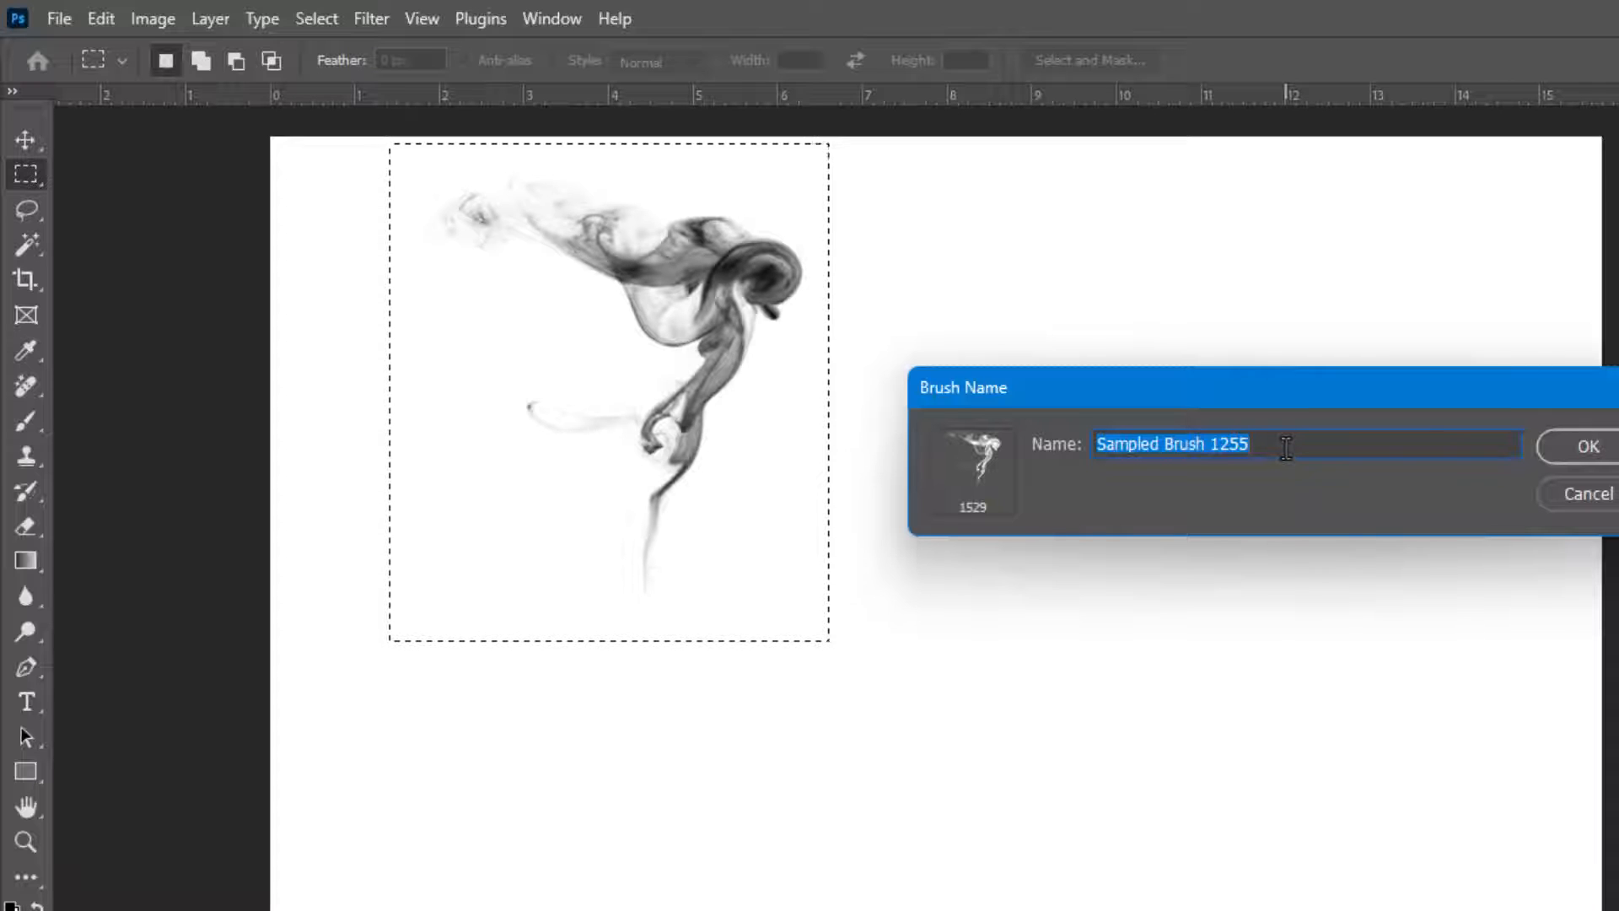
text(cigar smoke)
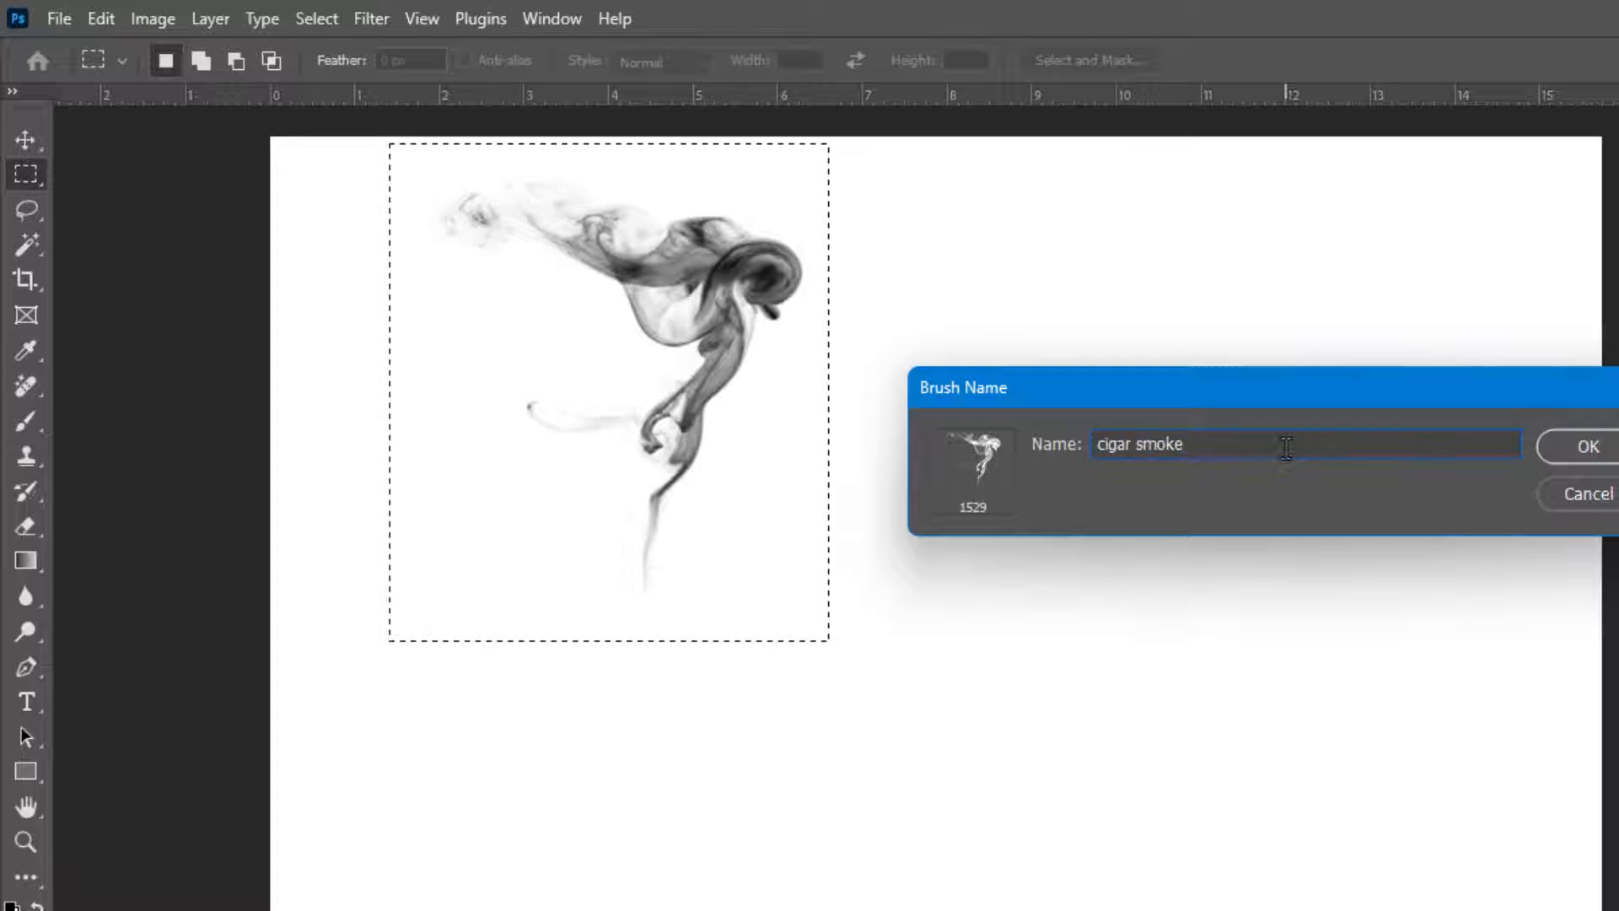
click(1583, 460)
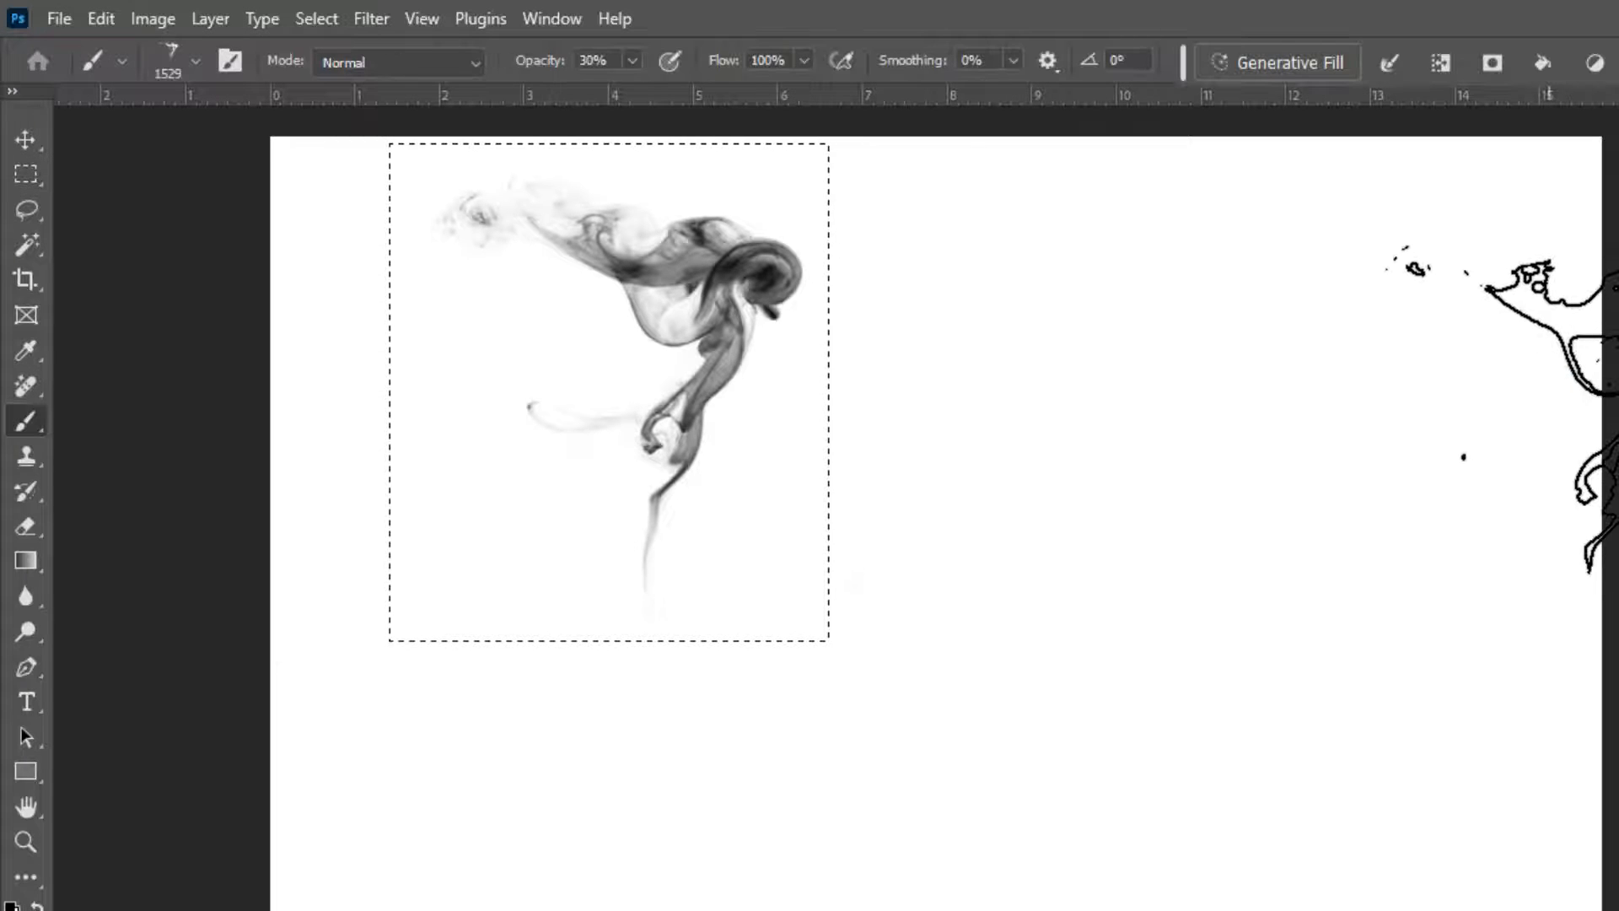
Delete the inverted smoke layer "Curves 1", keeping Layer 1 and the Background
key(ctrl+shift+s)
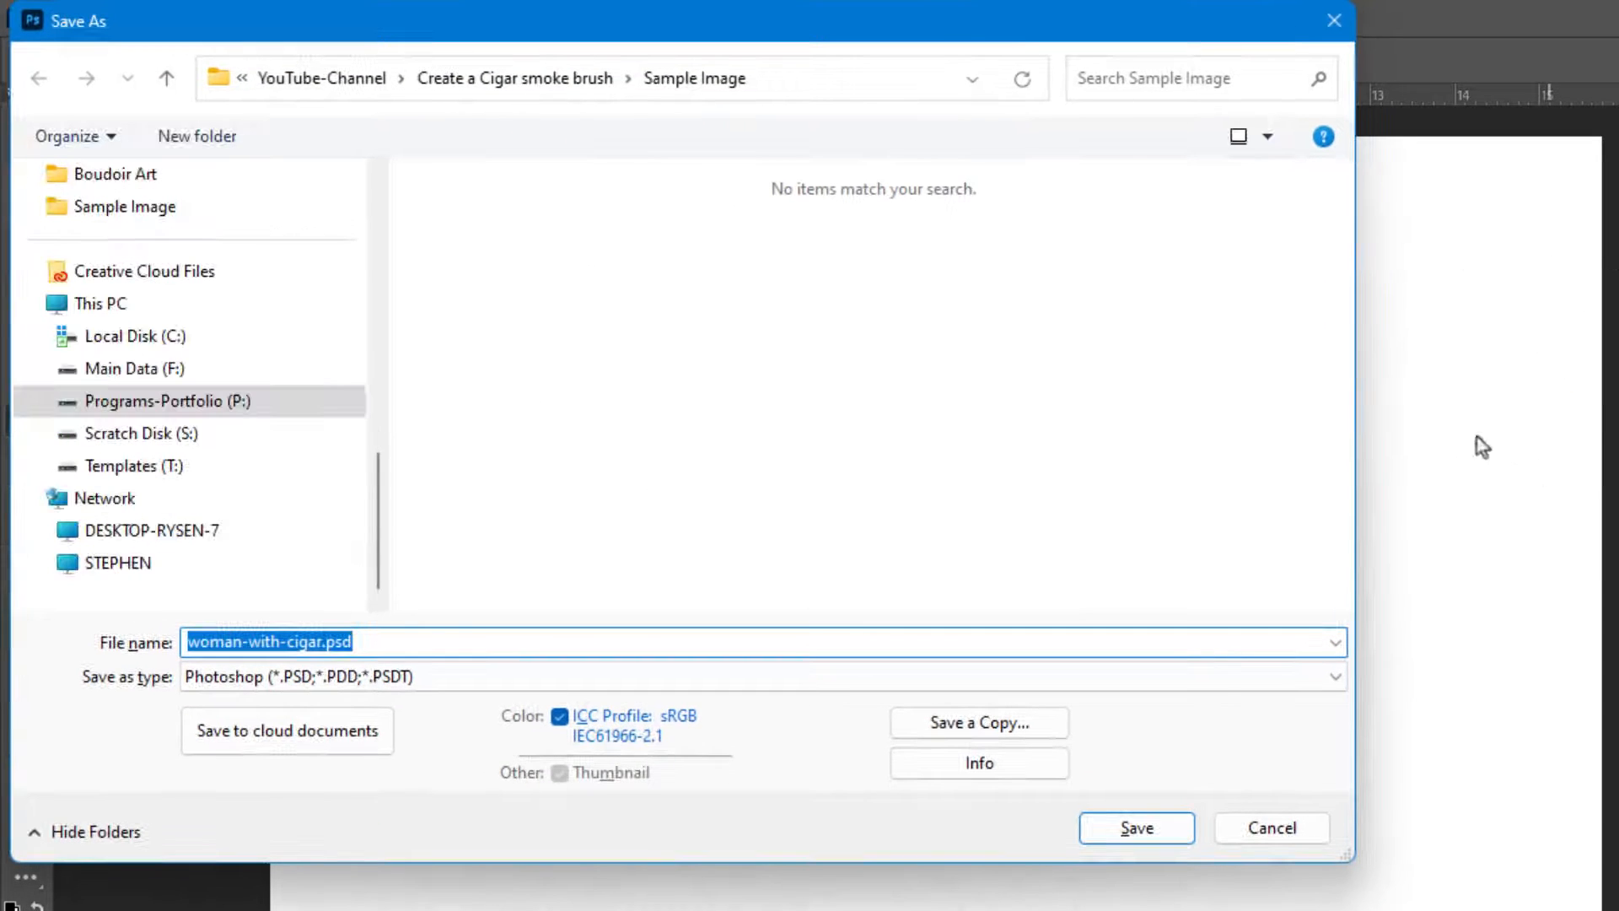
click(1334, 21)
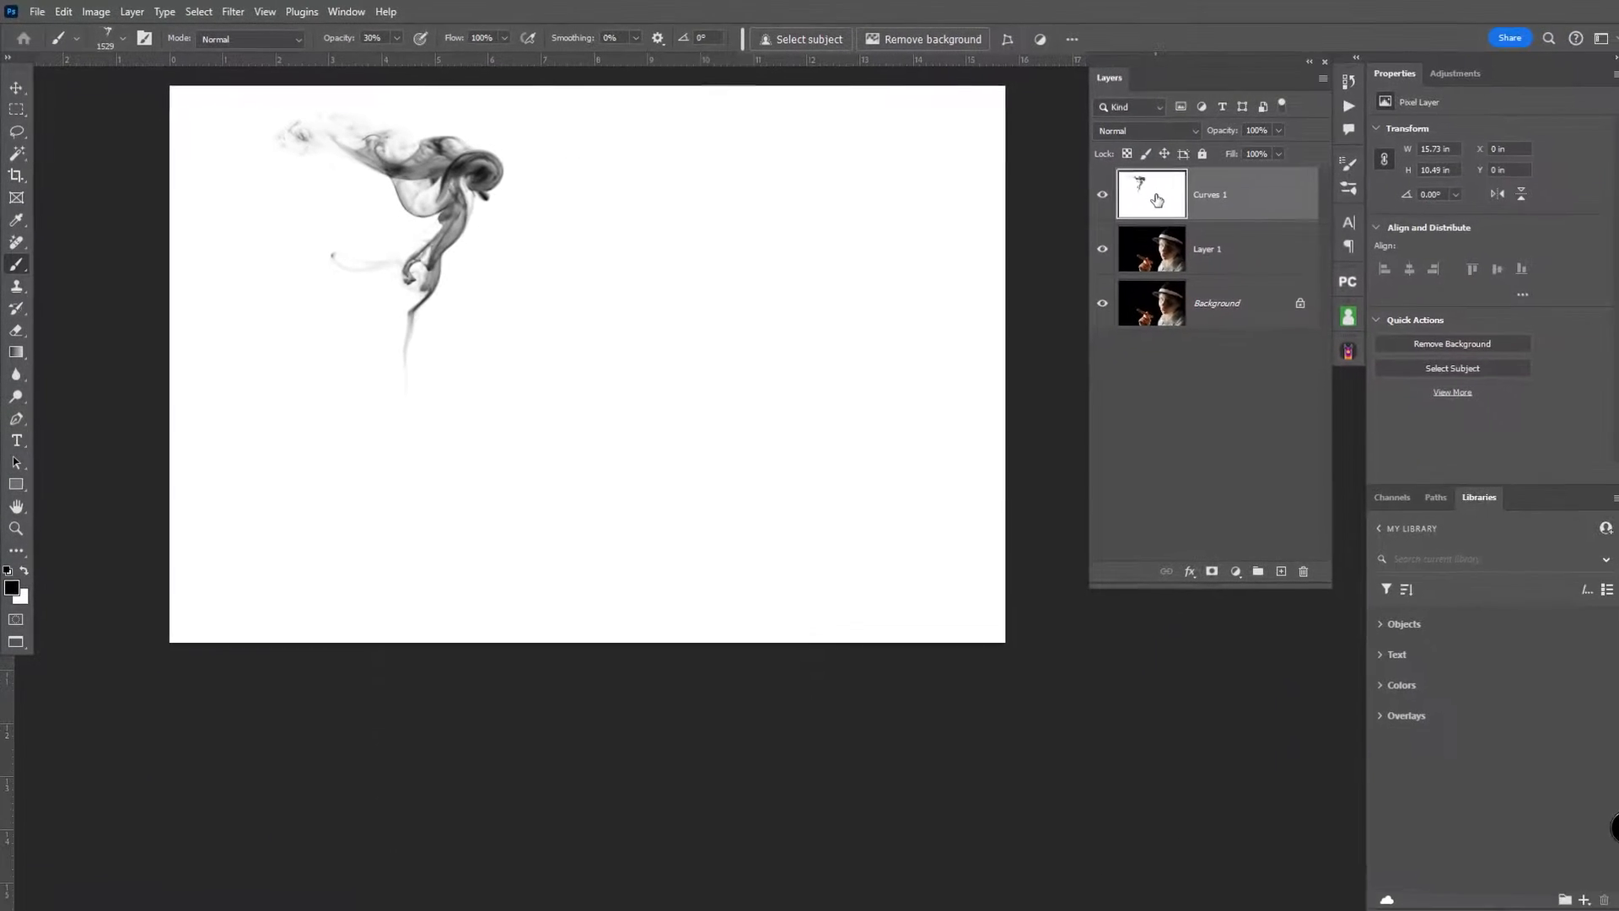
key(Delete)
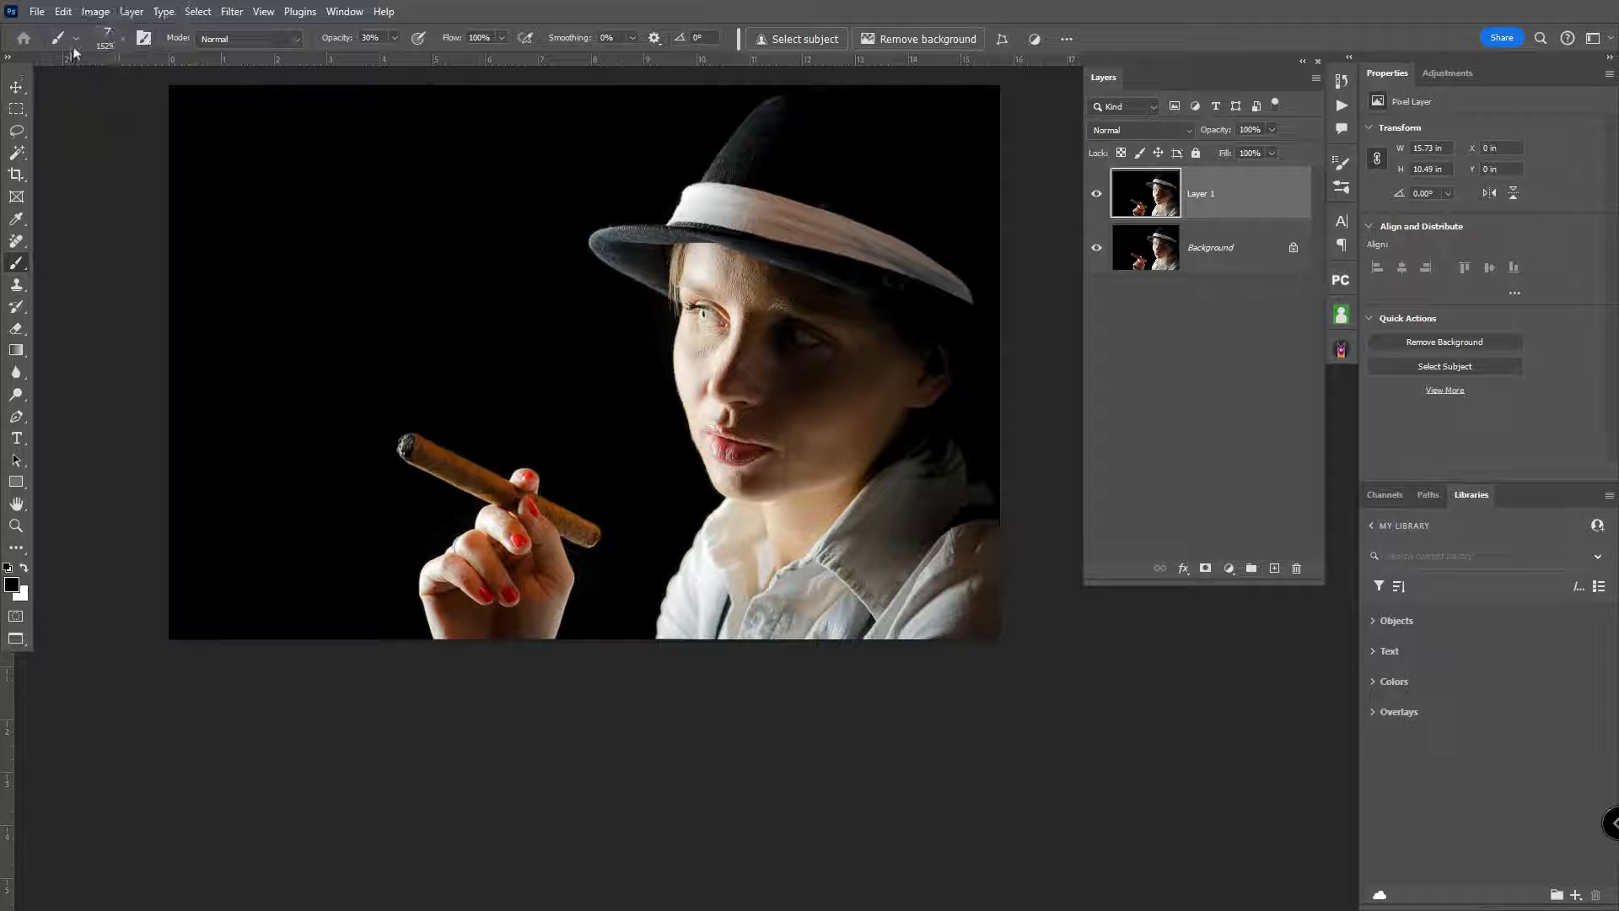
Delete the "Sampled cigar smoke" preset from the brush list, leaving the "cigar smoke" preset in place
click(123, 41)
click(63, 196)
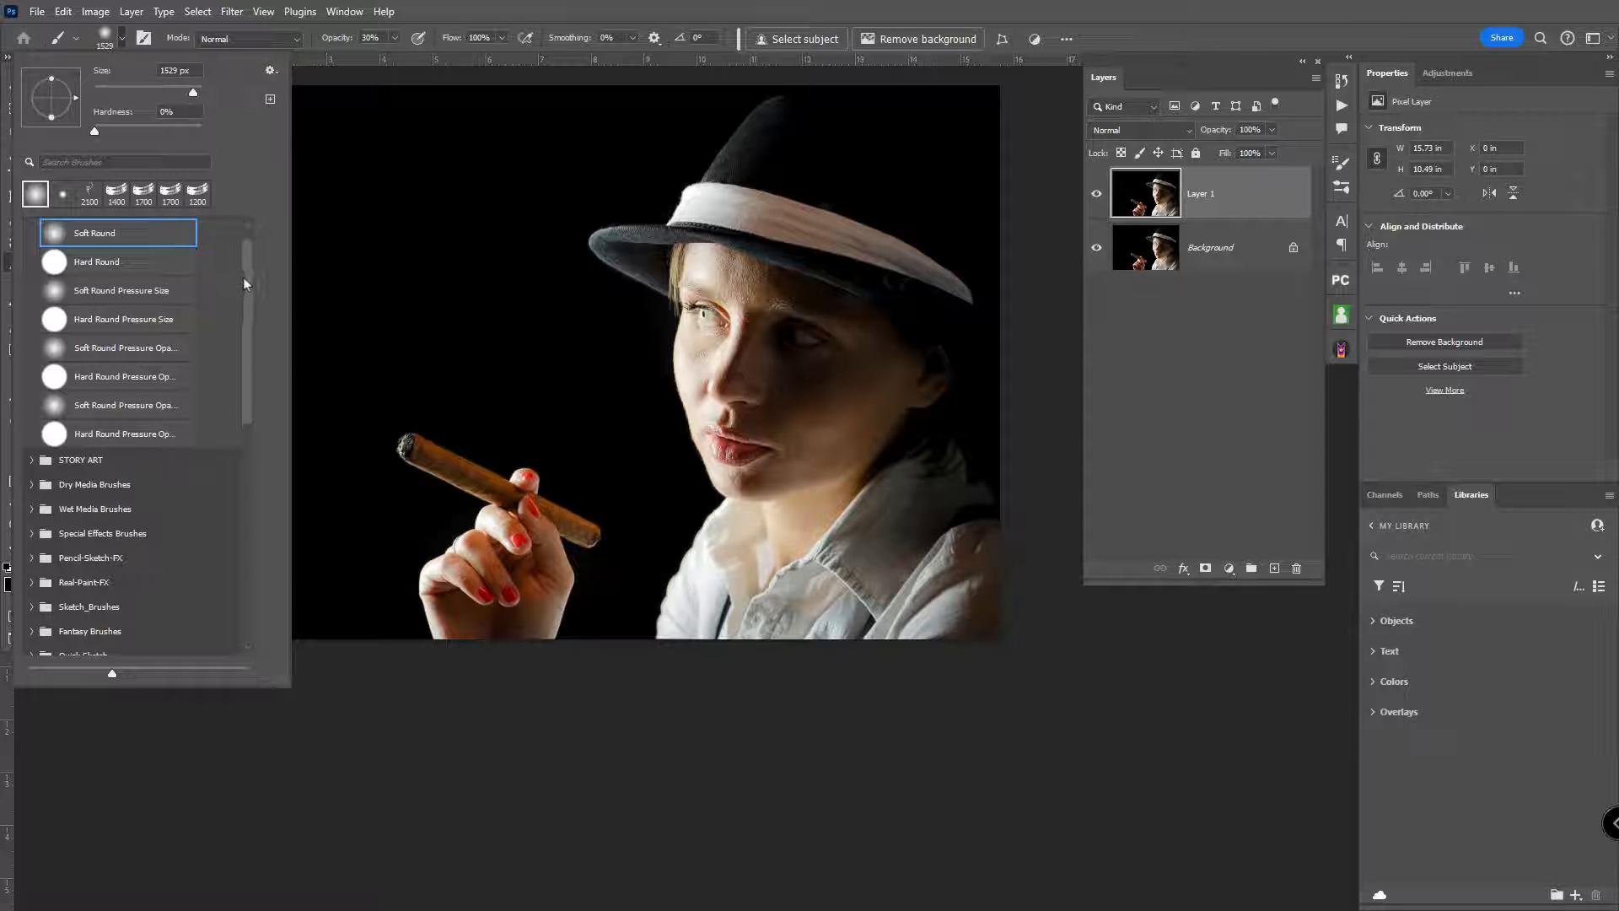
mouse_move(245, 281)
mouse_down()
mouse_move(243, 528)
mouse_move(204, 573)
mouse_up()
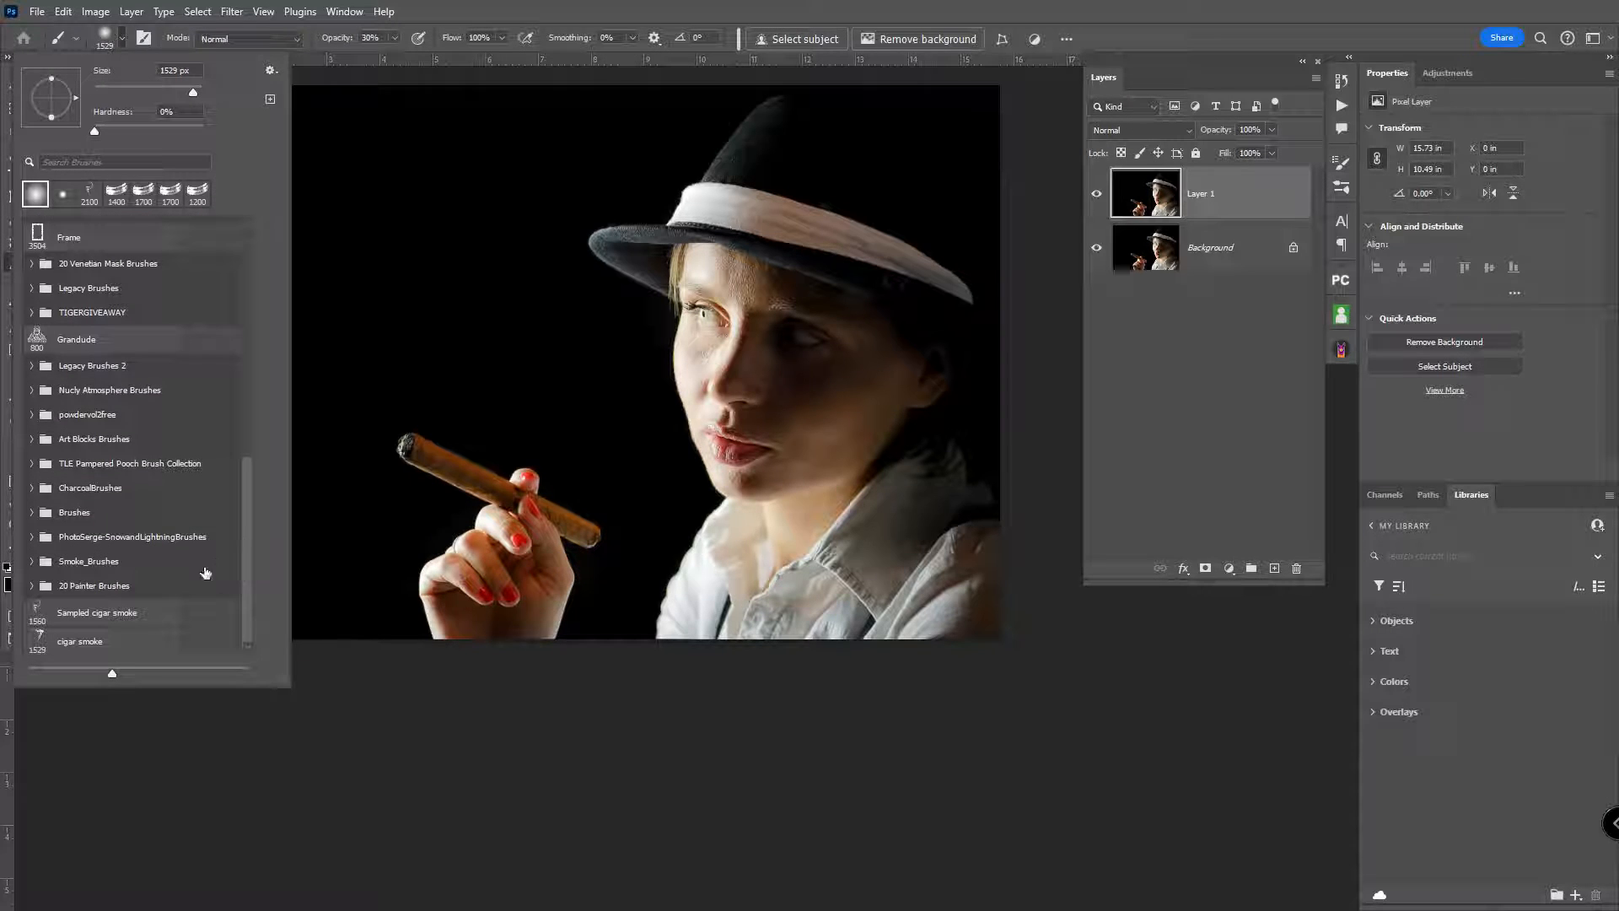
click(65, 641)
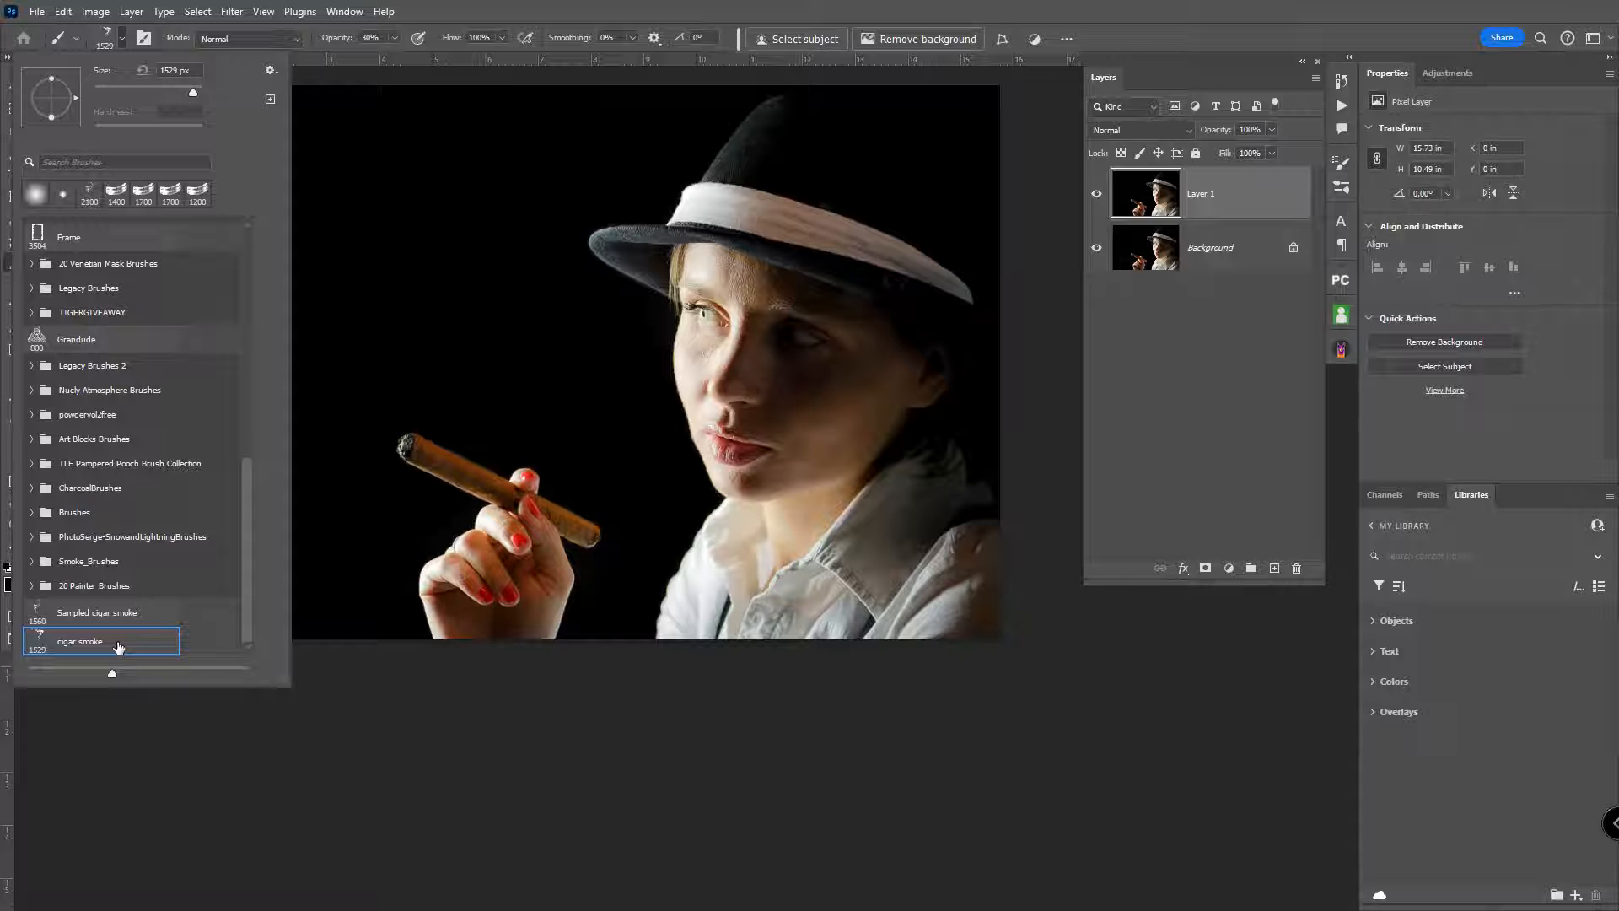
click(119, 612)
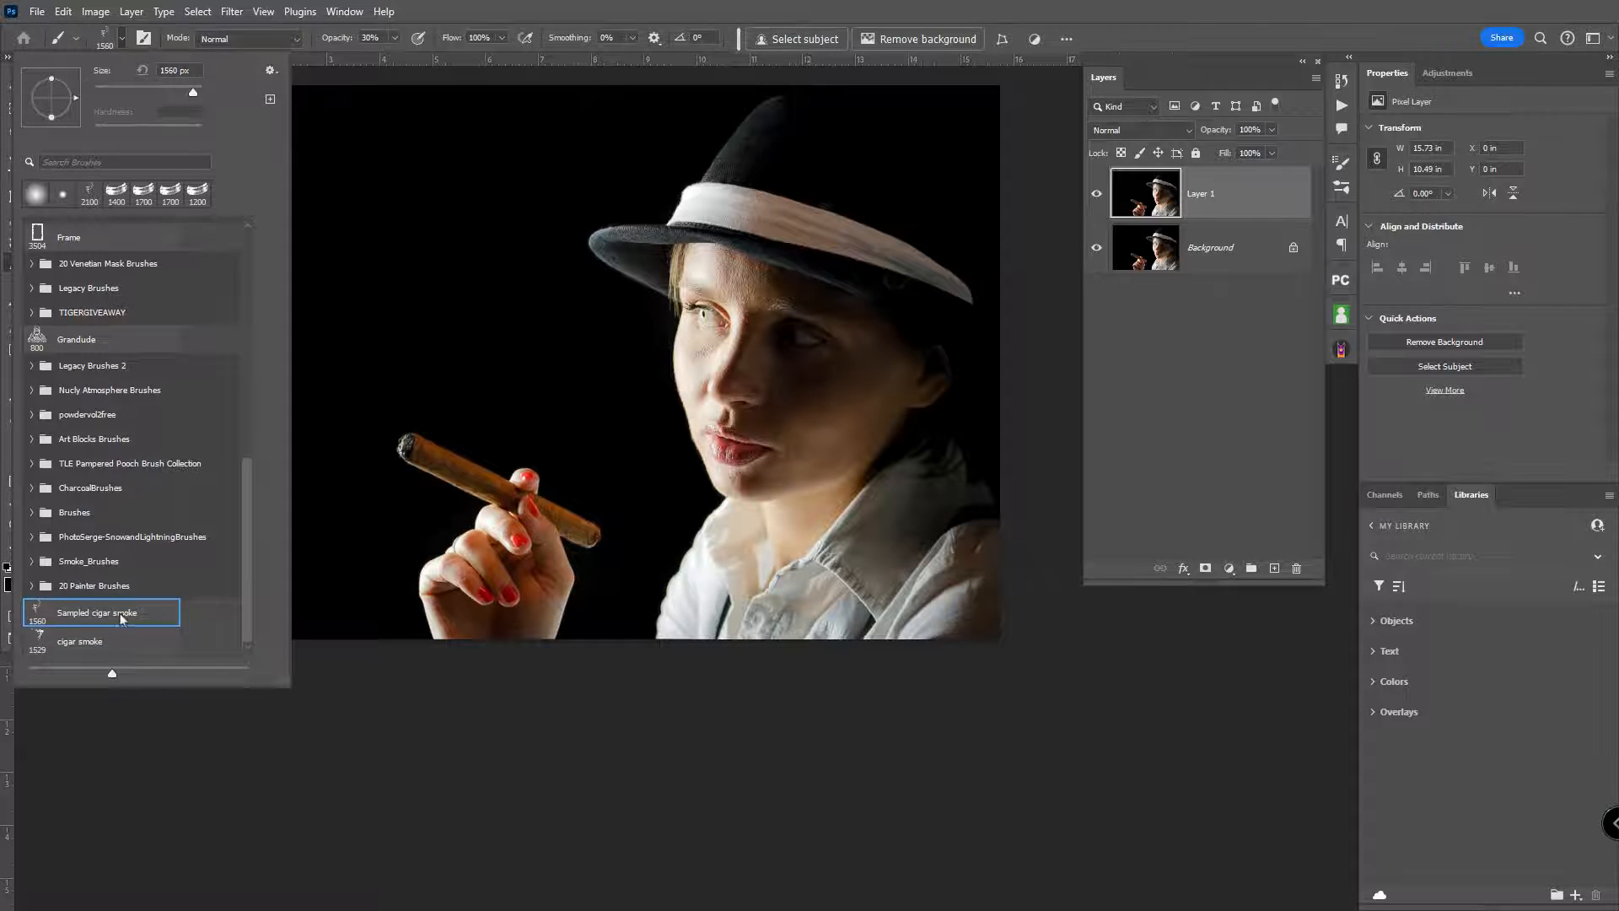
right_click(119, 612)
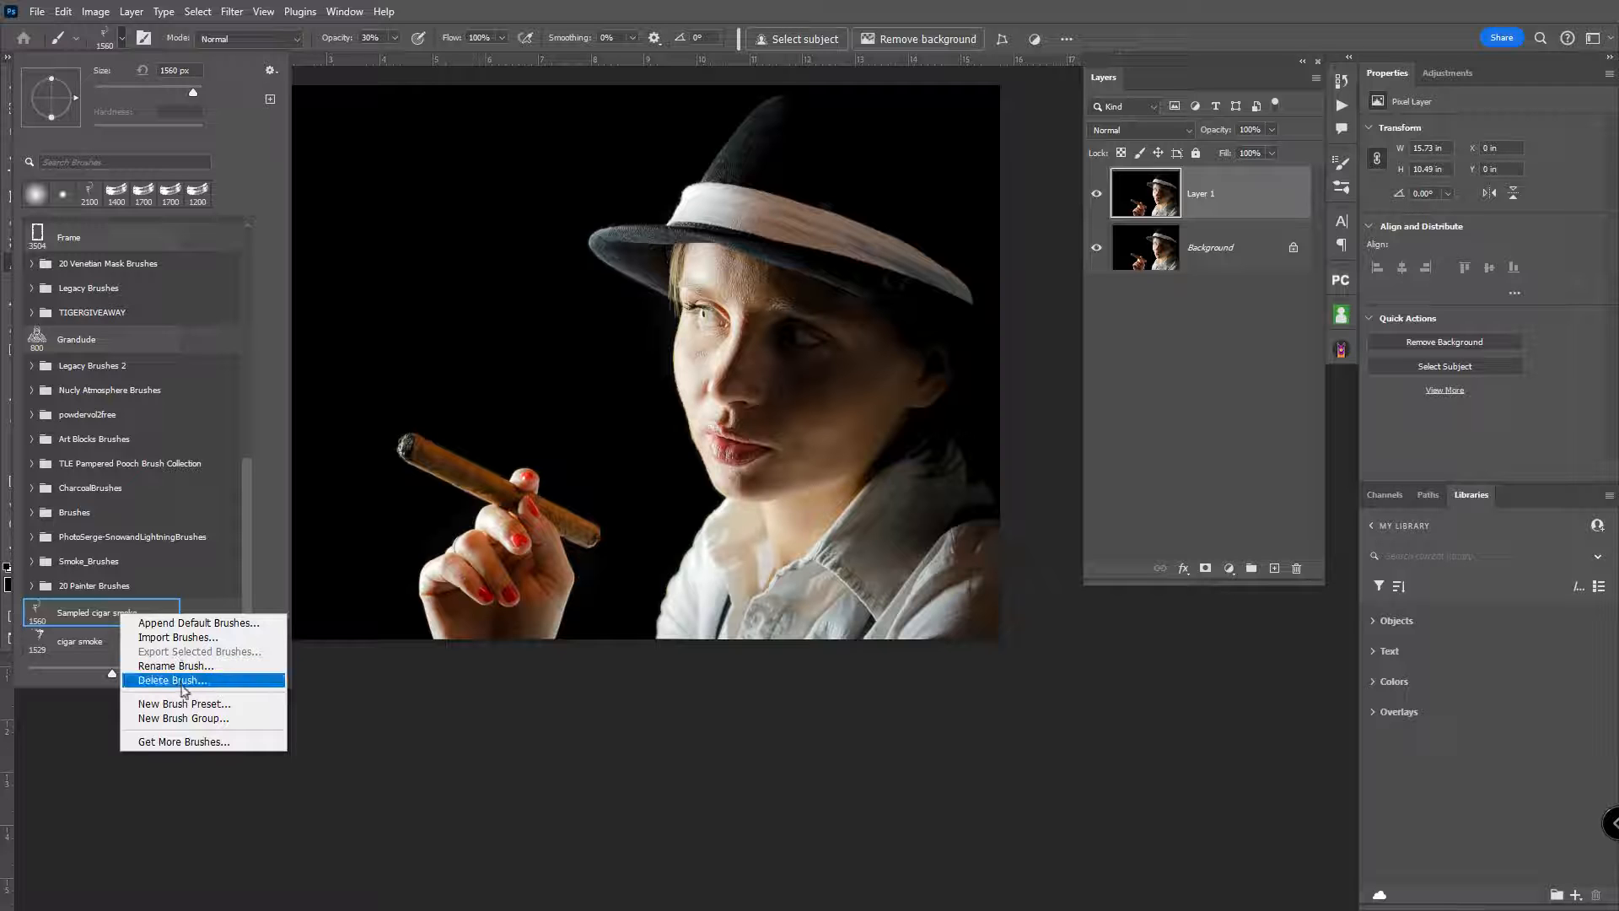
click(185, 687)
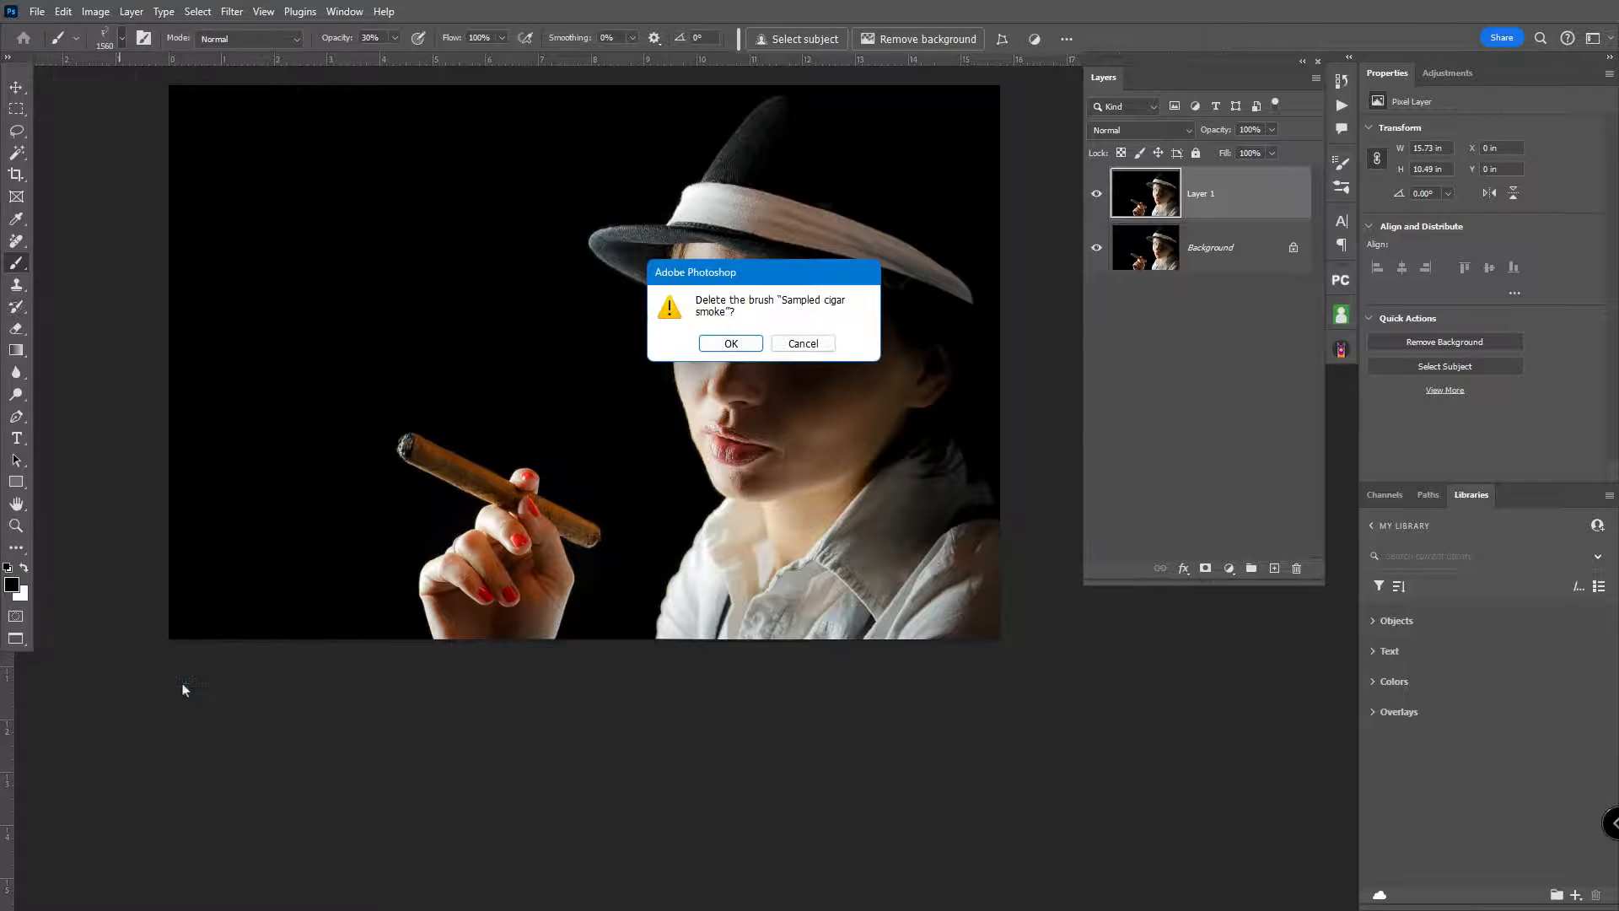
click(722, 341)
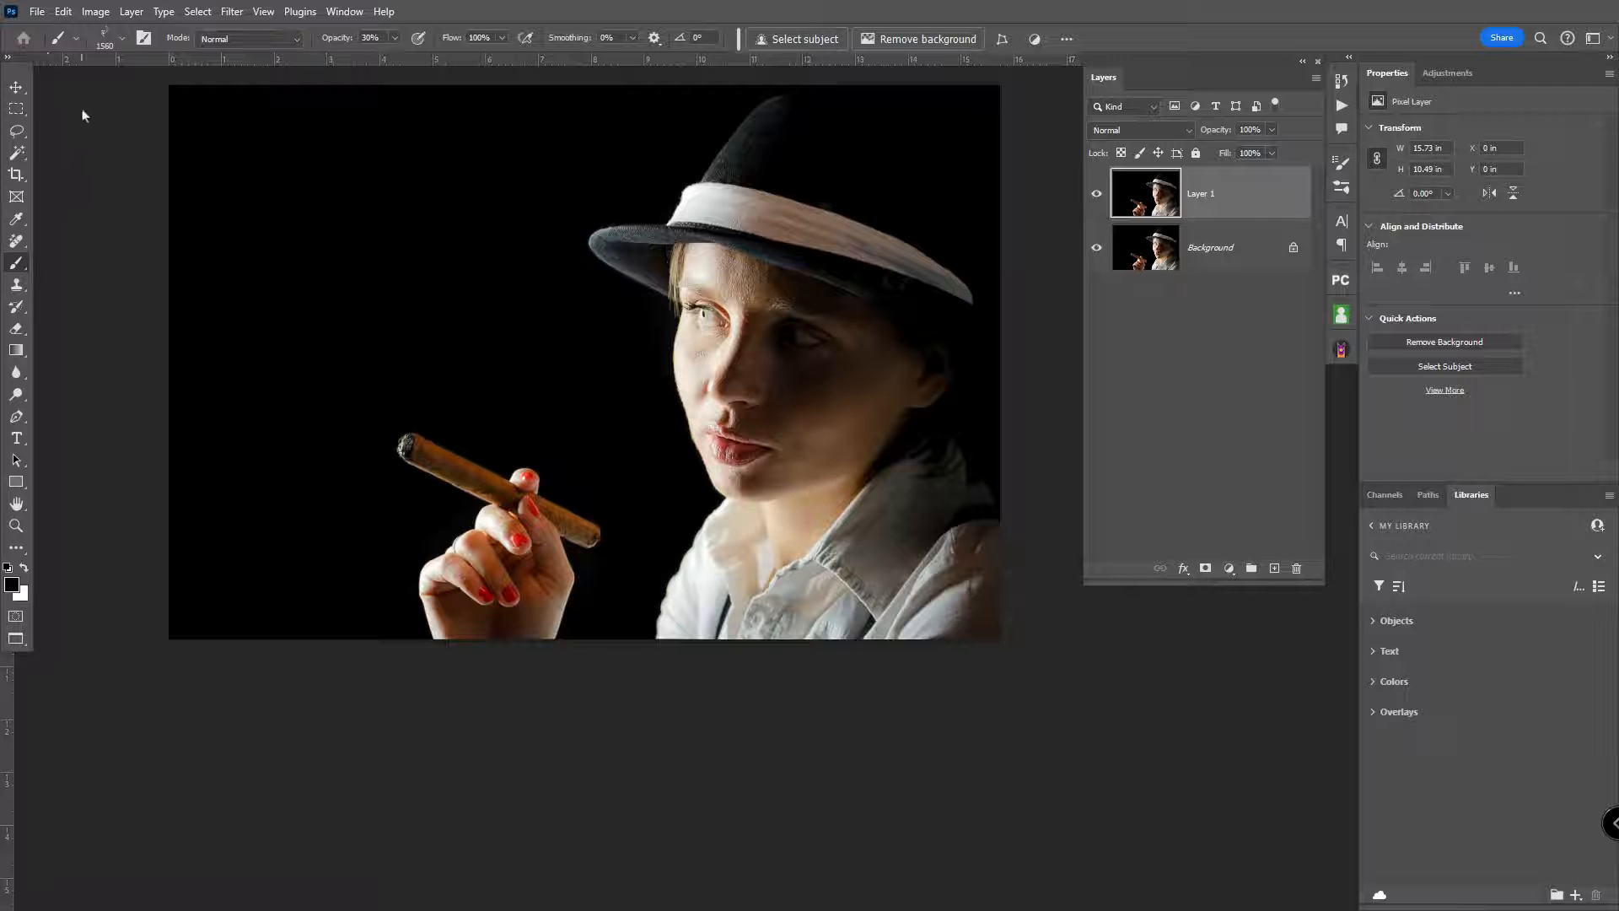
click(123, 38)
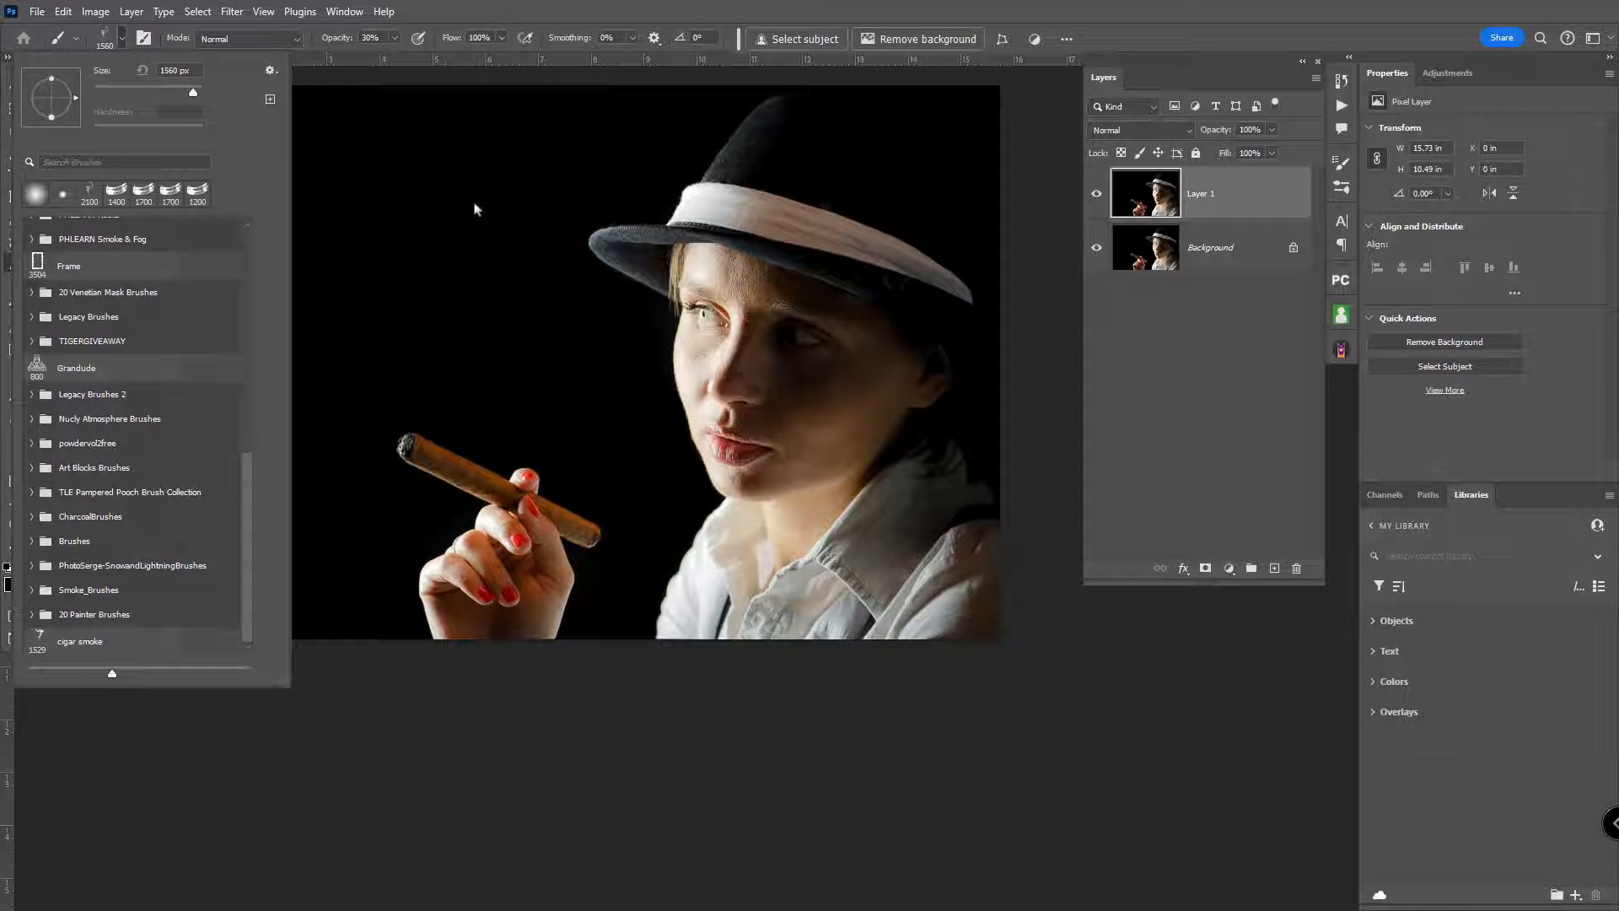
click(460, 164)
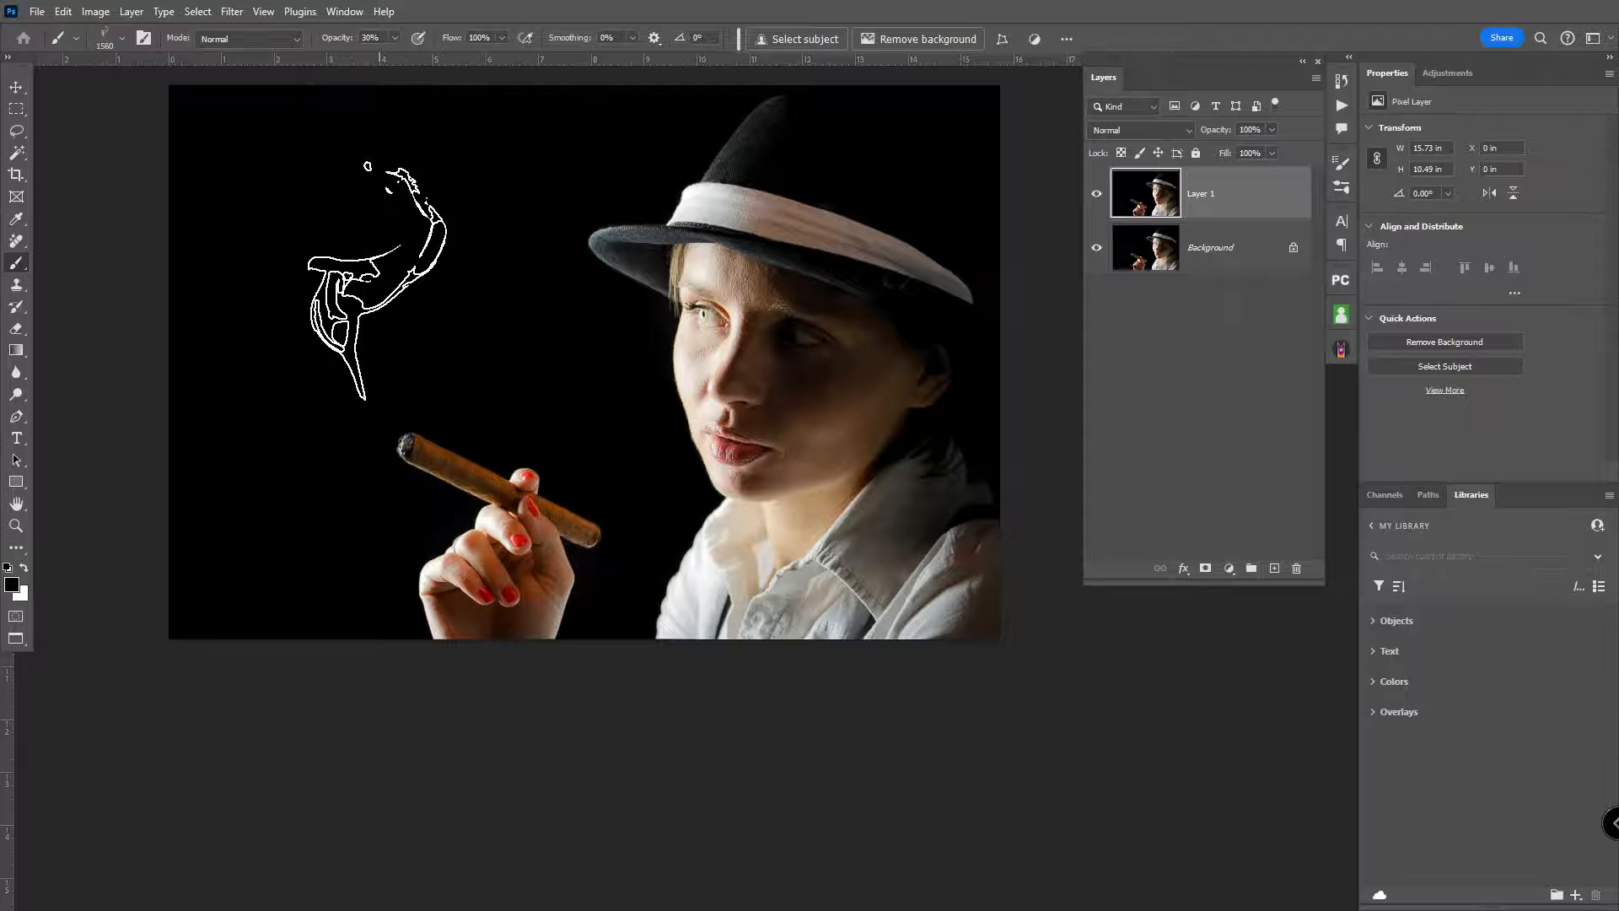
Enlarge the smoke brush to 2000 px and set it to paint in white at 100% opacity
key(bracketright)
key(bracketright)
key(bracketright)
key(bracketright)
key(bracketleft)
key(bracketleft)
key(bracketleft)
key(bracketleft)
key(bracketright)
key(bracketright)
key(bracketright)
key(bracketright)
key(bracketright)
key(bracketright)
key(bracketright)
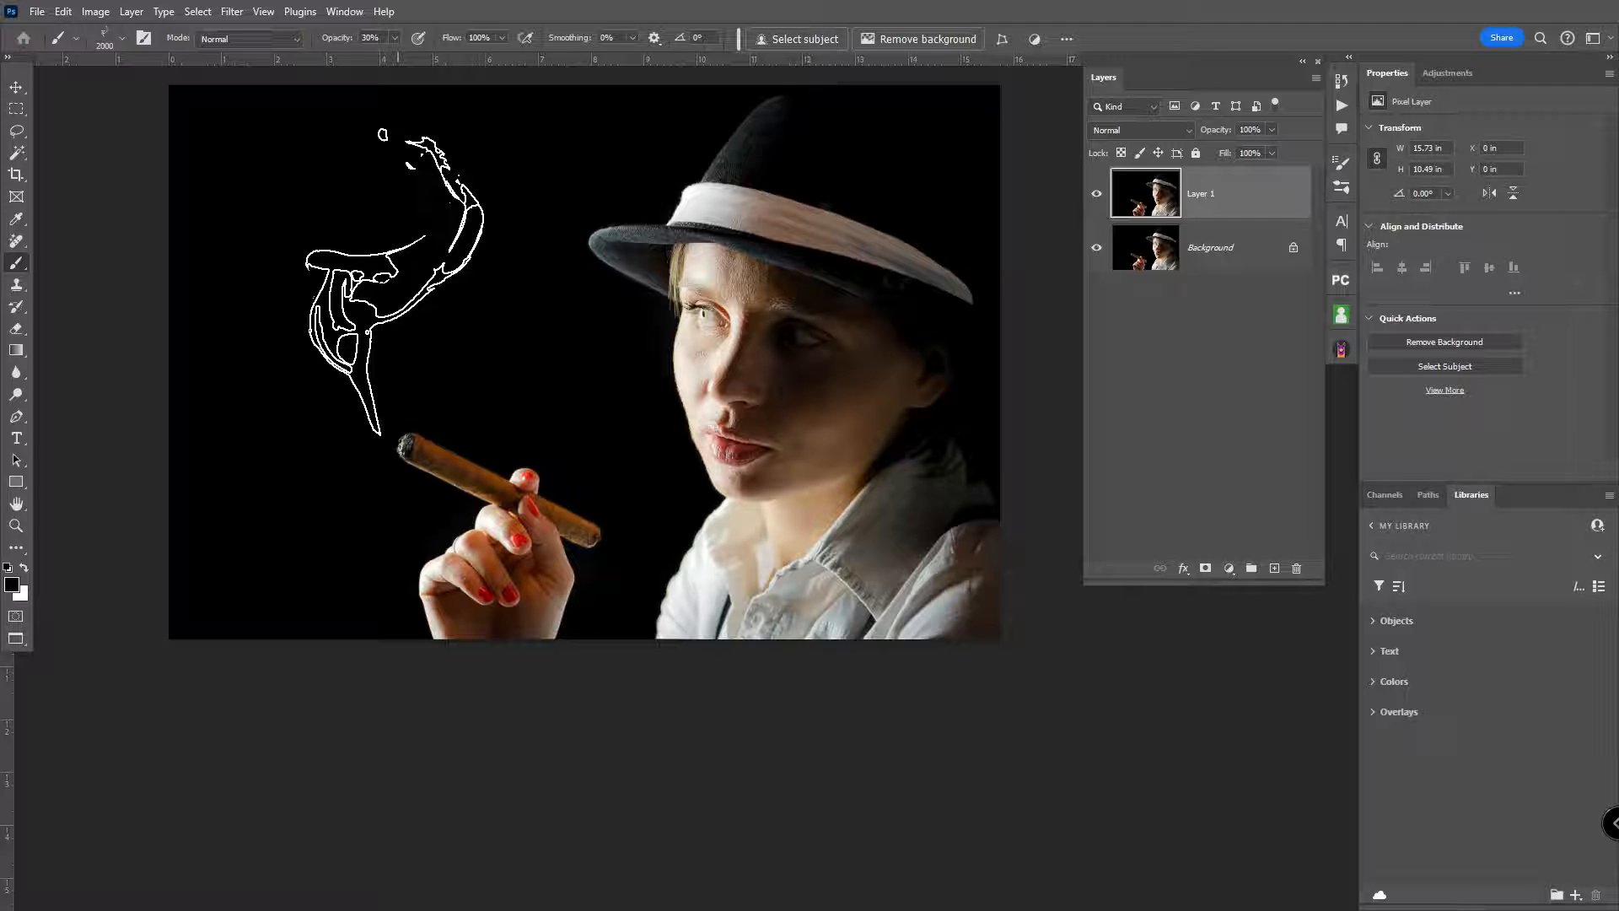
key(x)
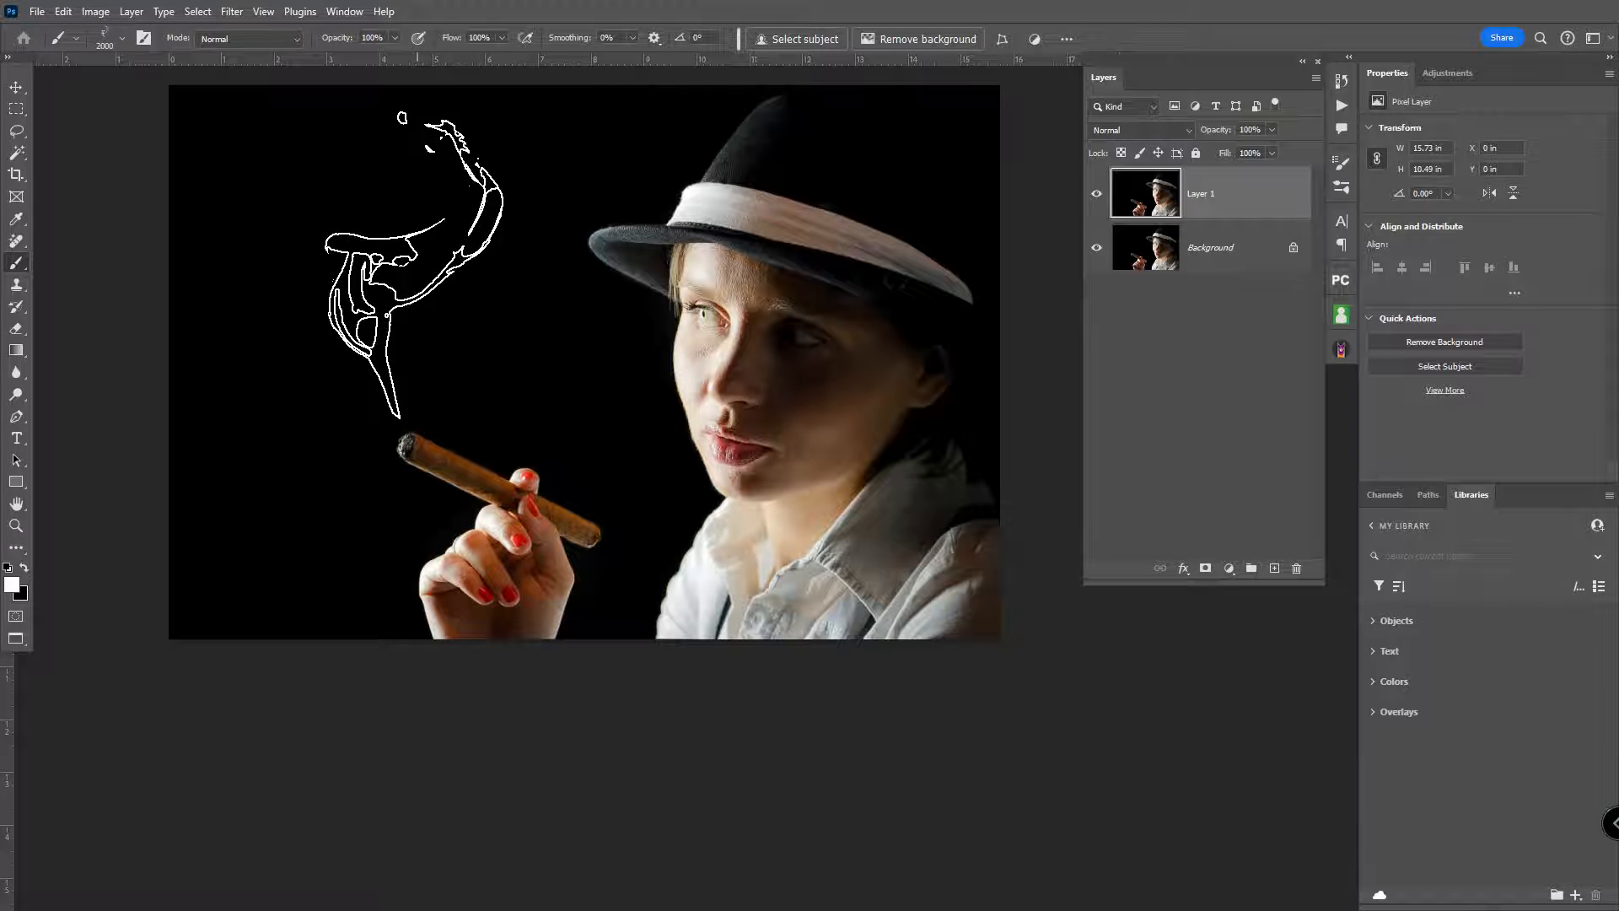
Try stamping the white smoke above the cigar's lit end directly on Layer 1, undoing each stamp
click(412, 274)
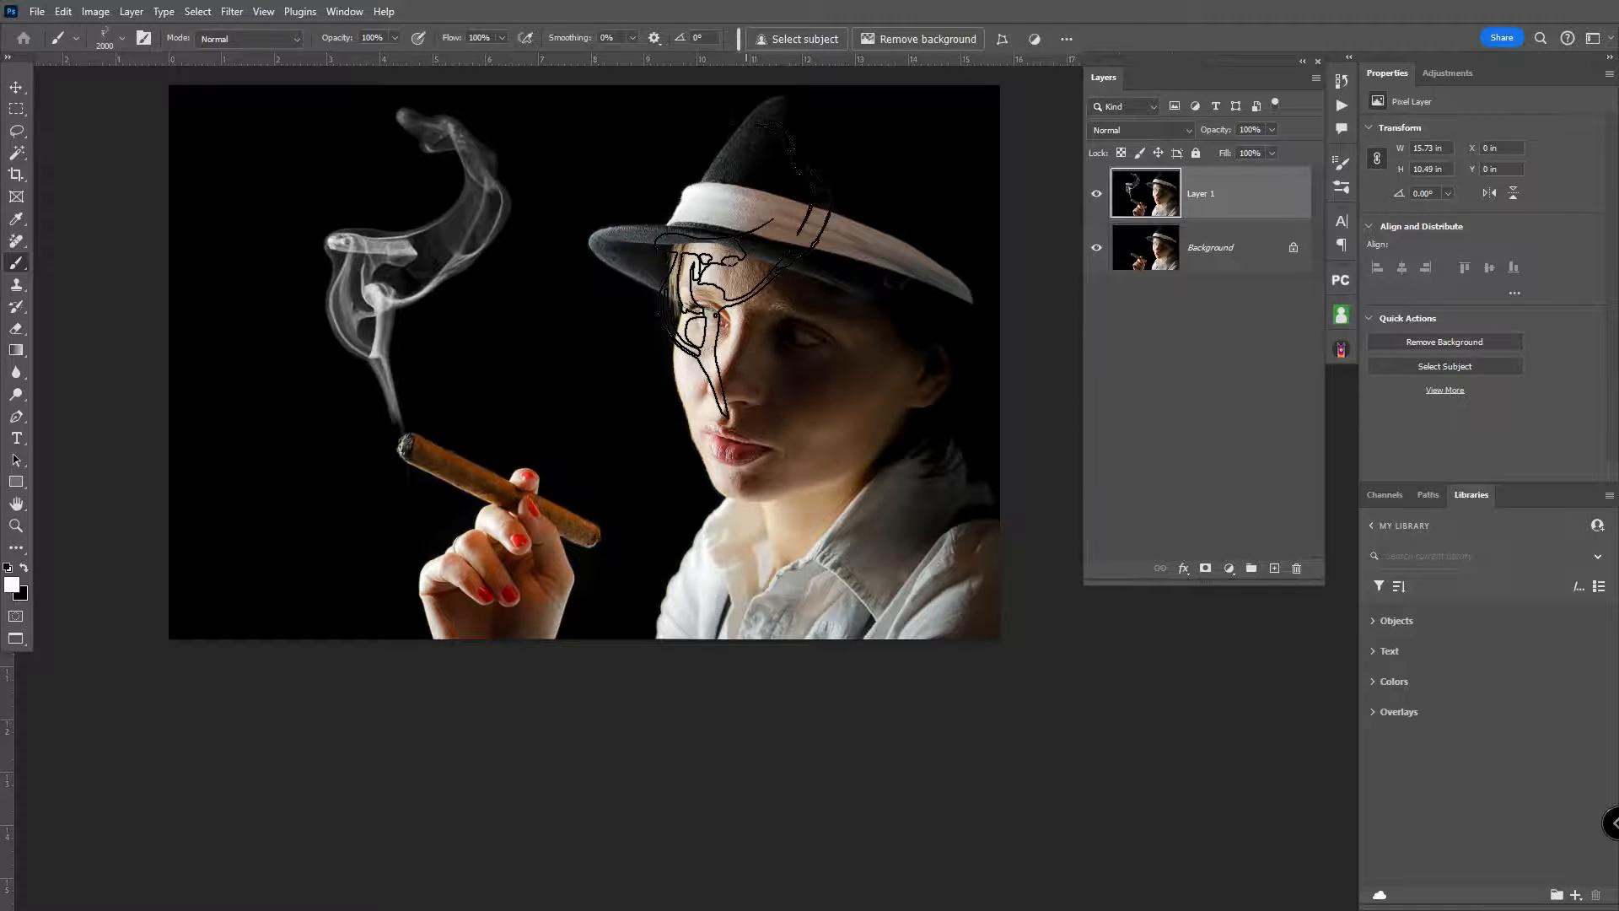
key(ctrl+z)
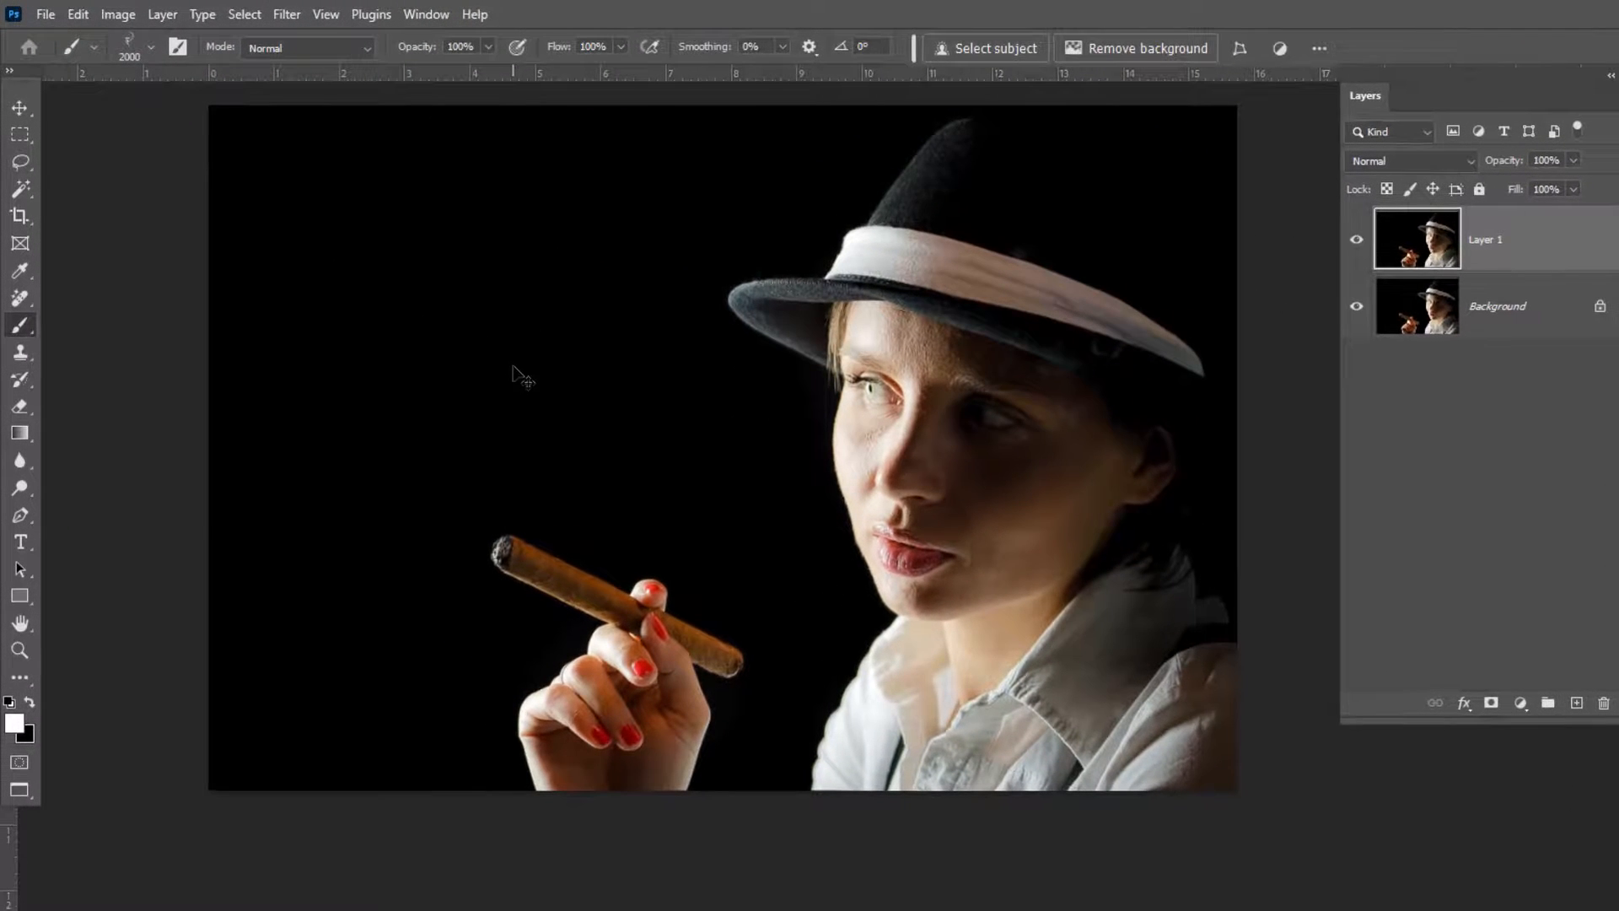
click(512, 366)
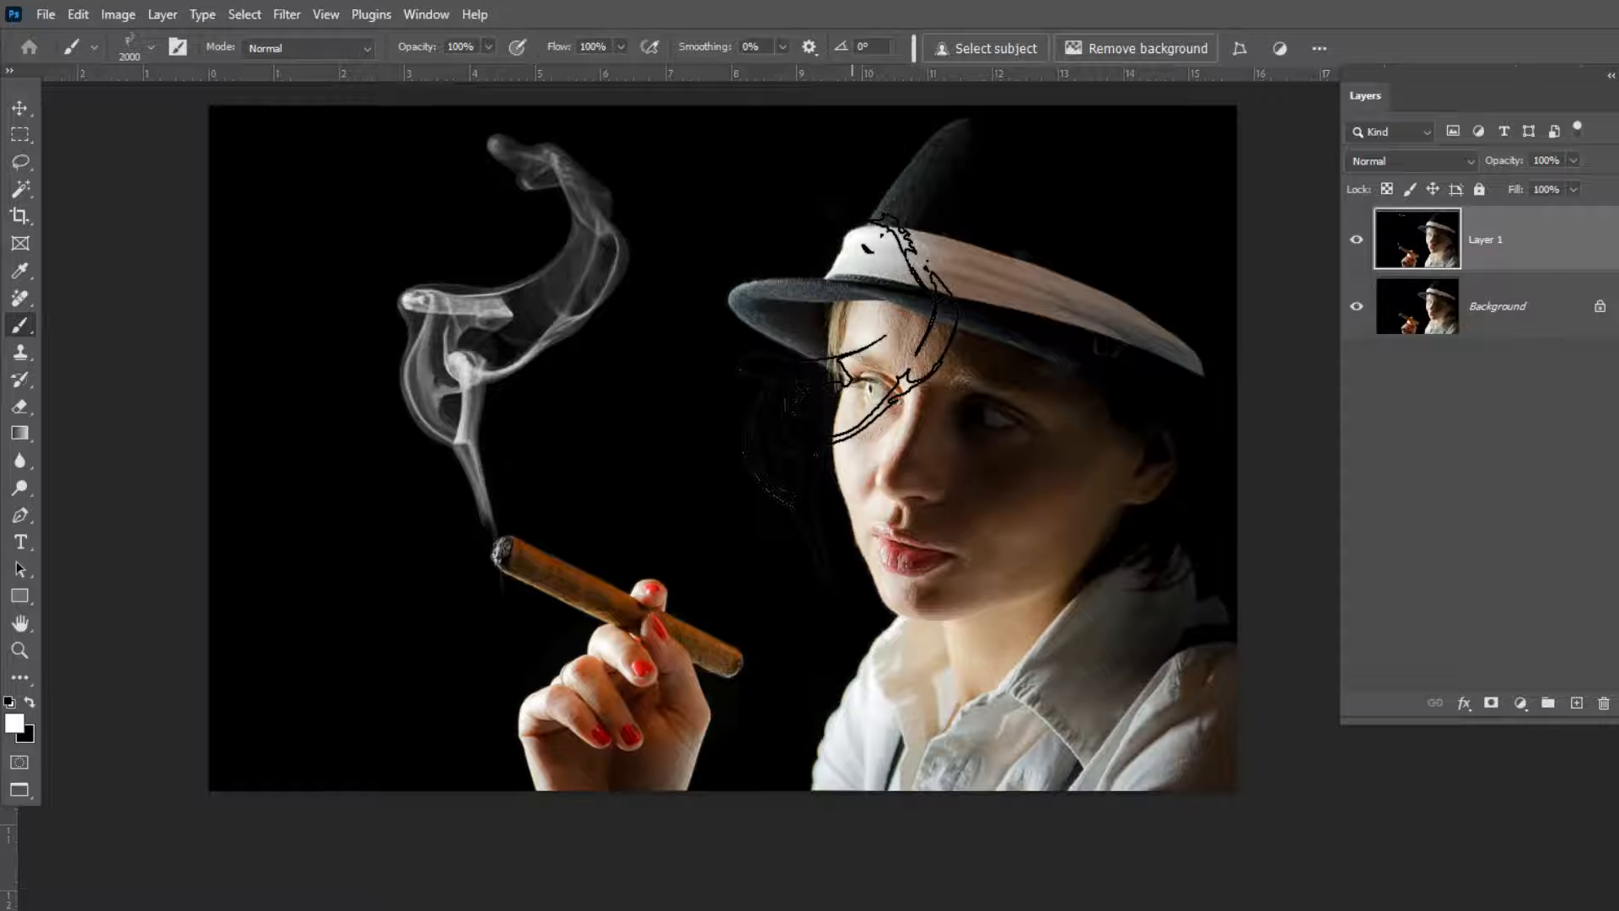
key(ctrl+z)
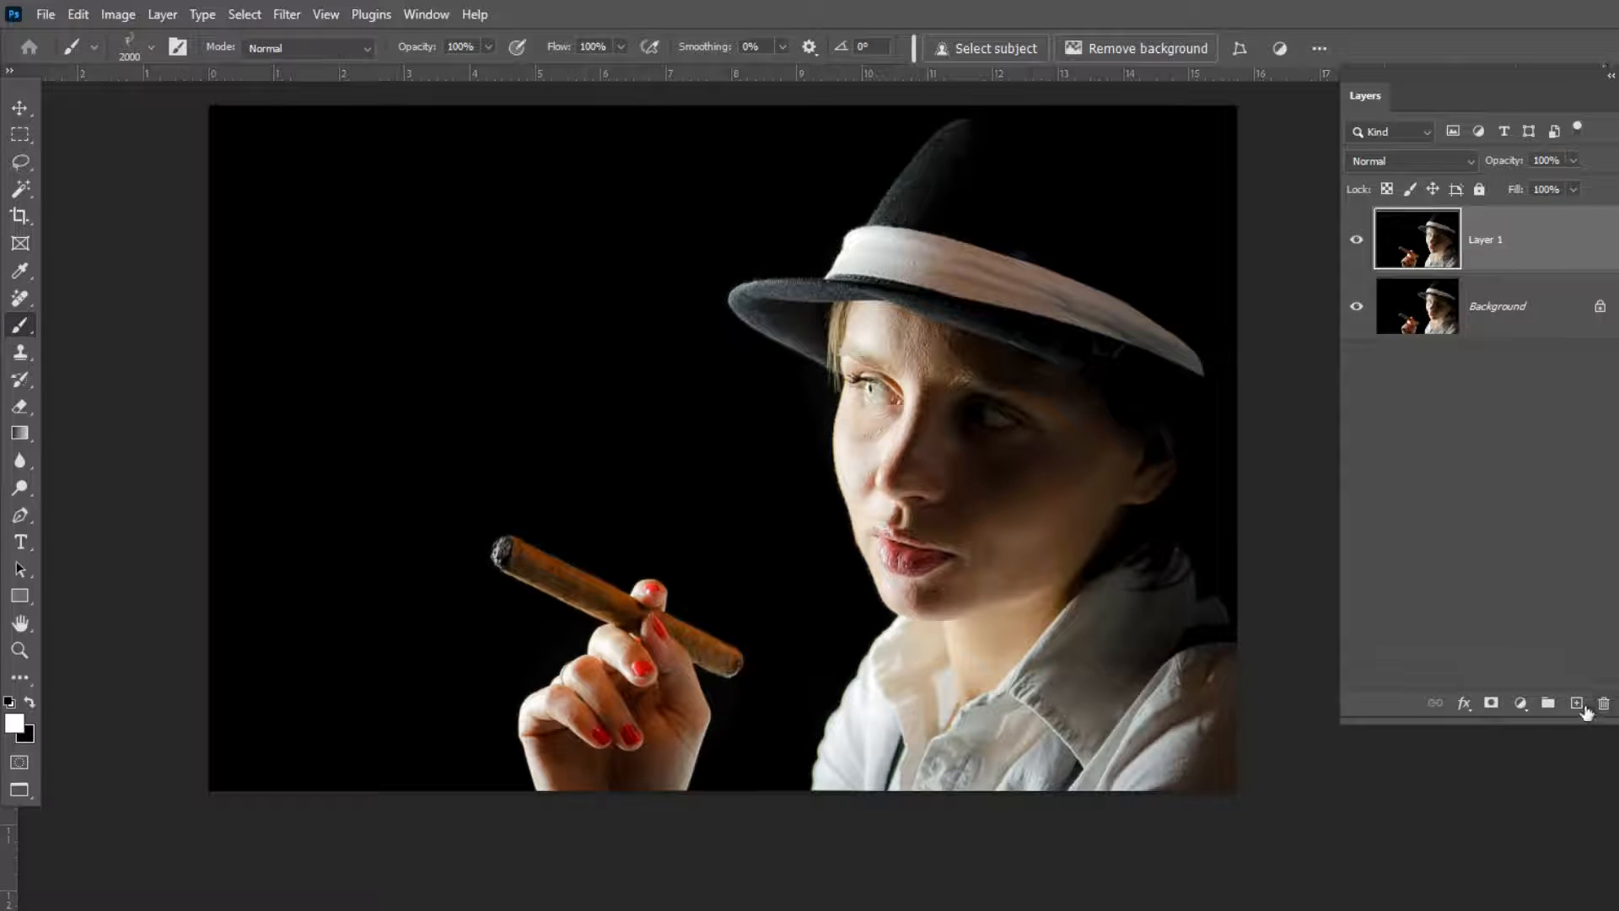
Add a new layer above Layer 1 and stamp the white smoke once on it, rising from the cigar's lit end
click(1577, 704)
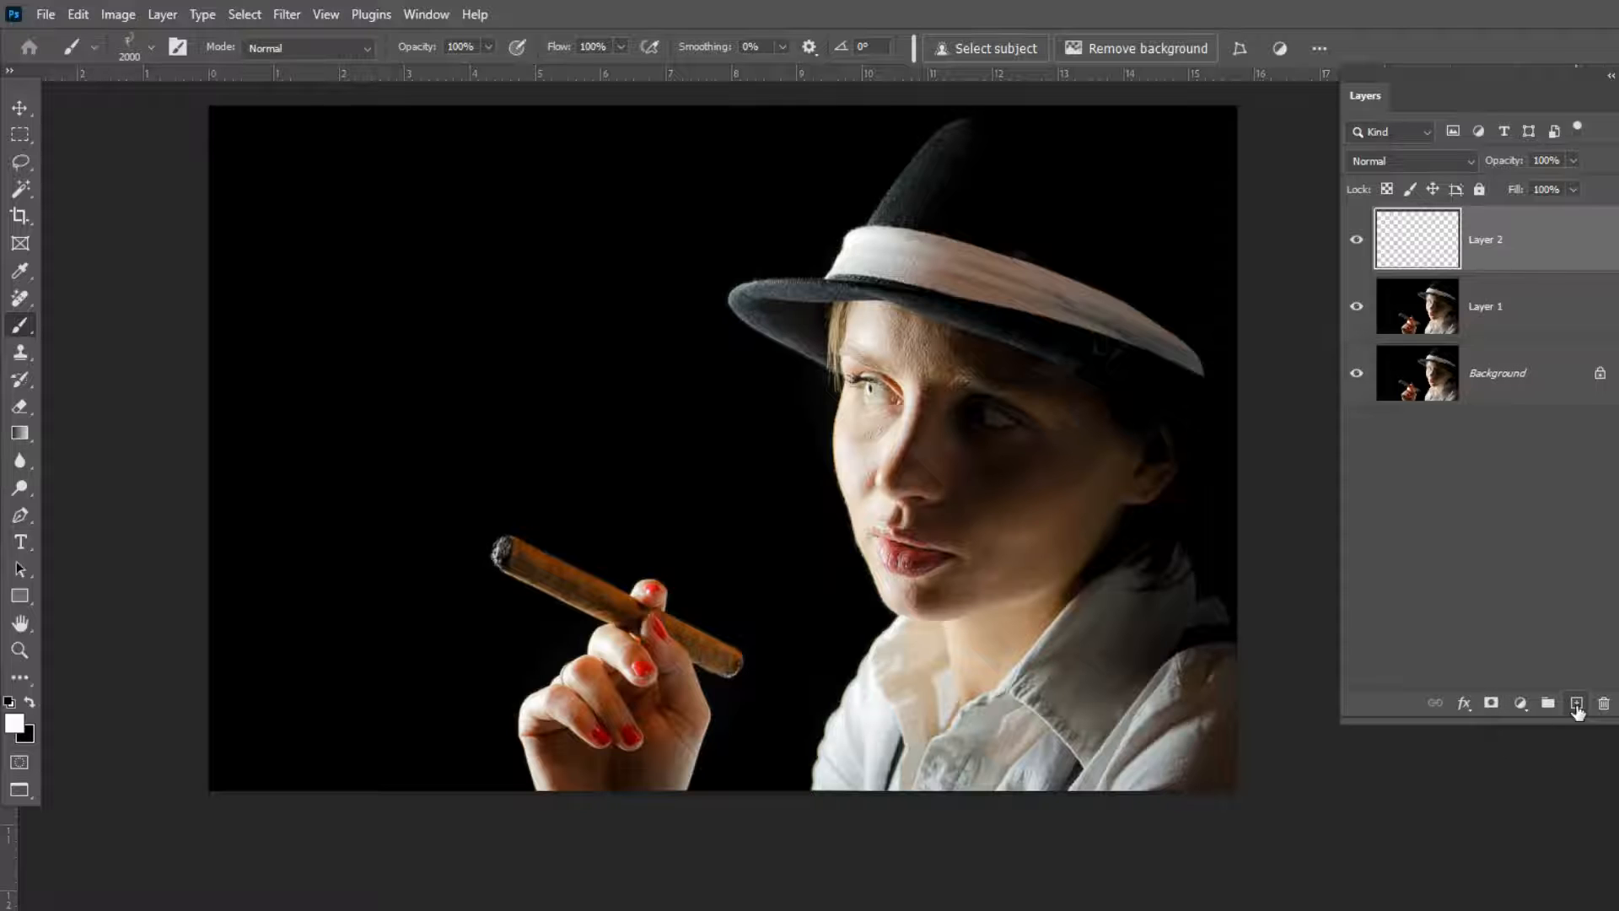
click(524, 372)
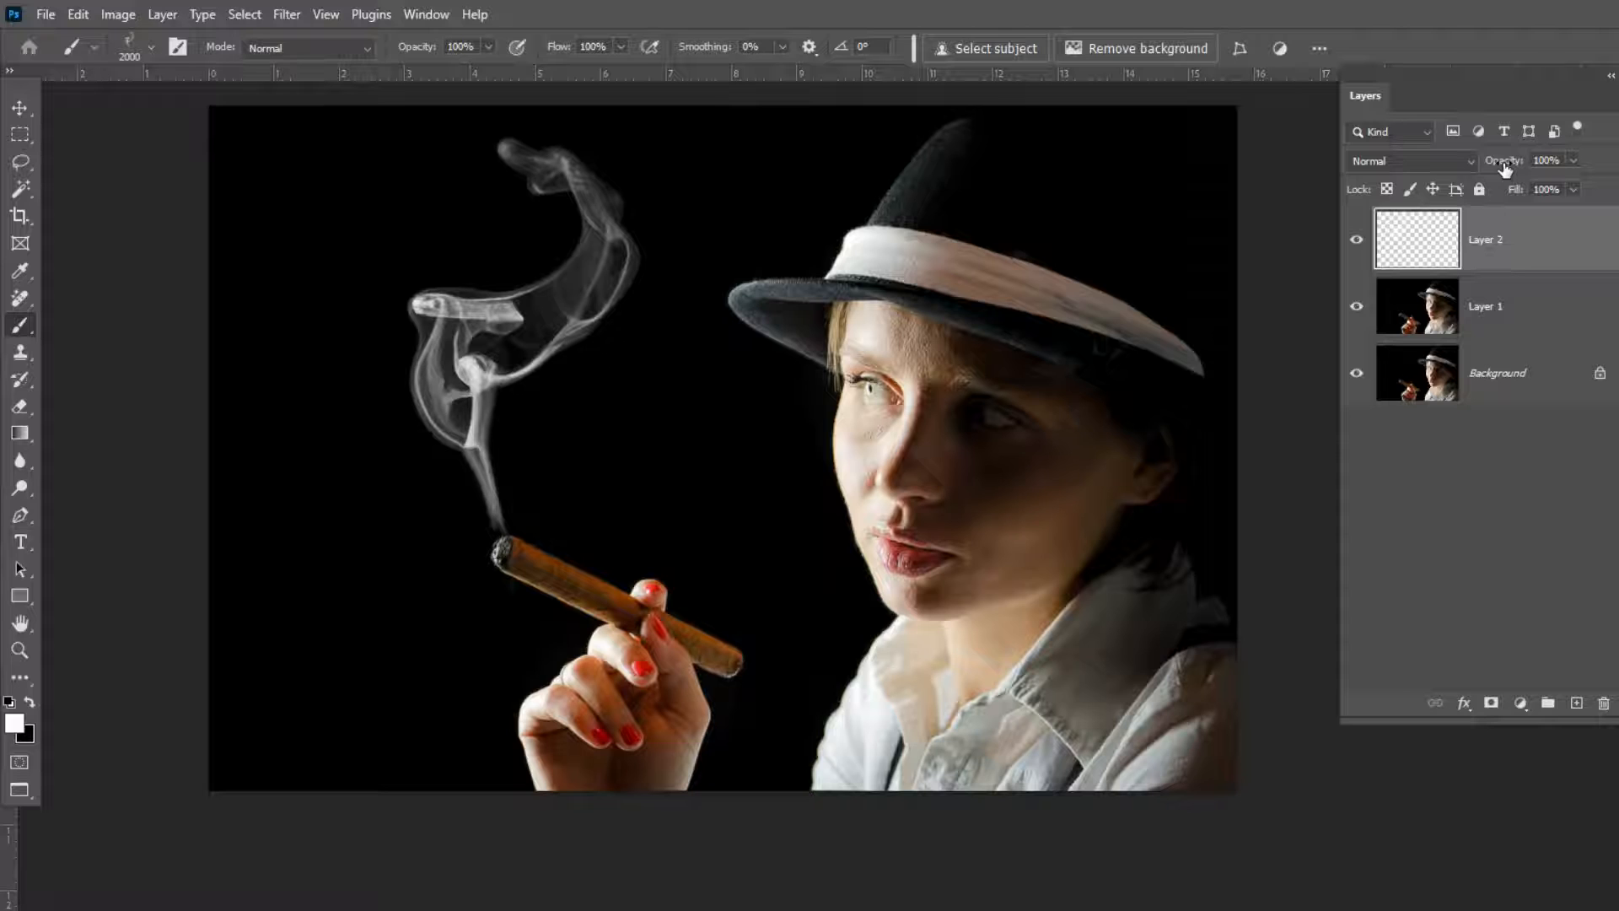
drag(1506, 169, 1602, 175)
Distort the smoke on Layer 2 by pulling both upper corners outward, keeping its base at the cigar's lit end
key(ctrl+t)
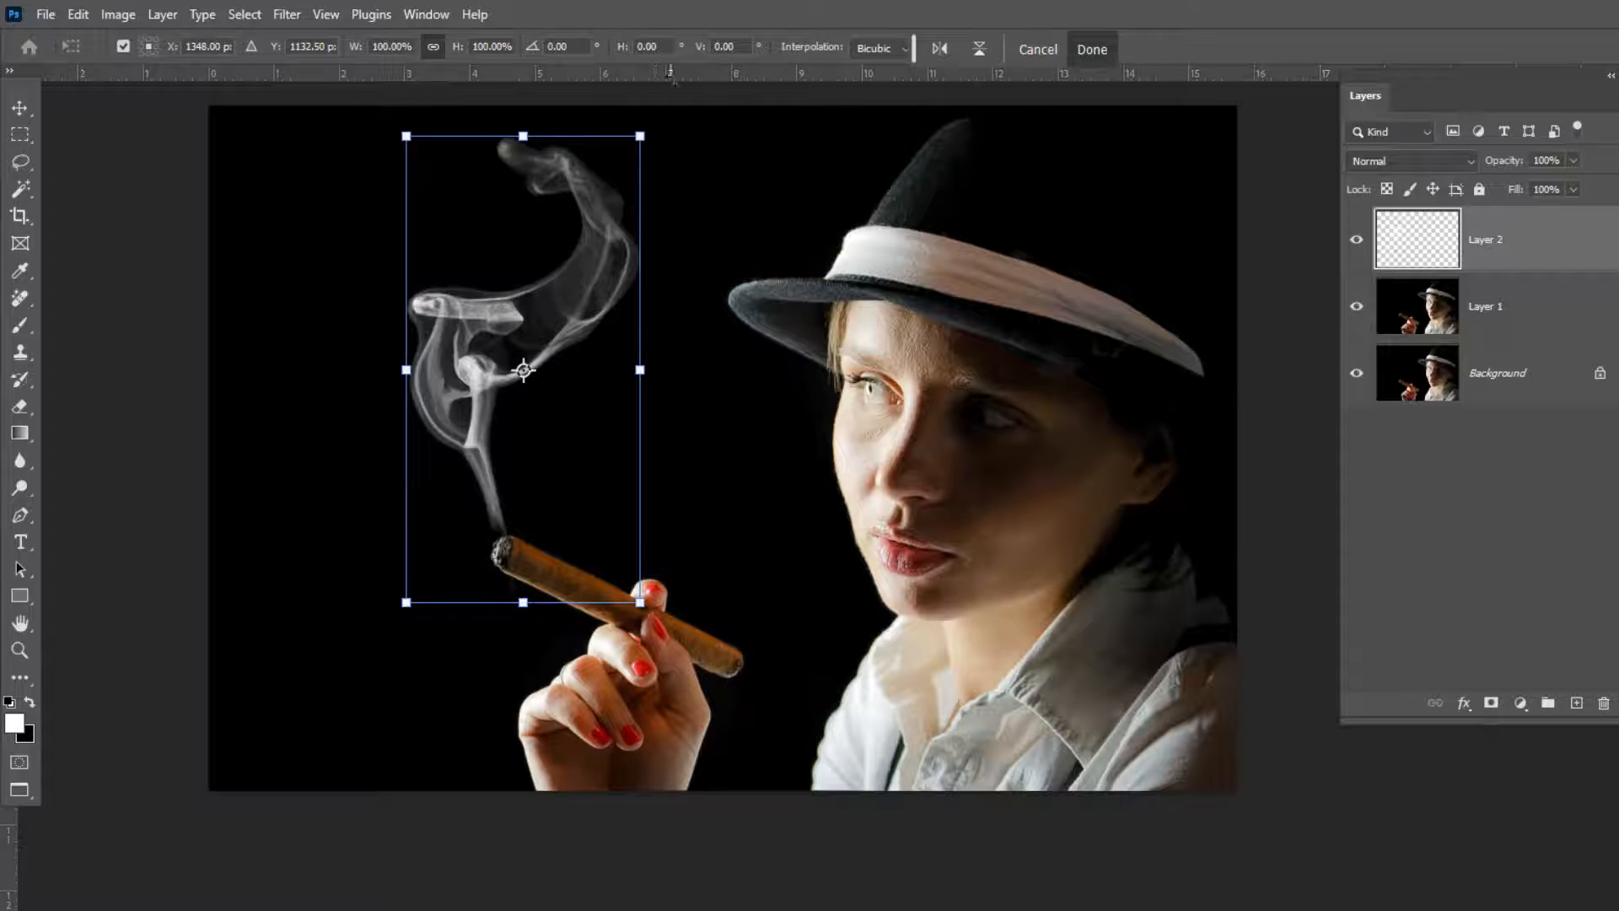
drag(641, 137, 698, 135)
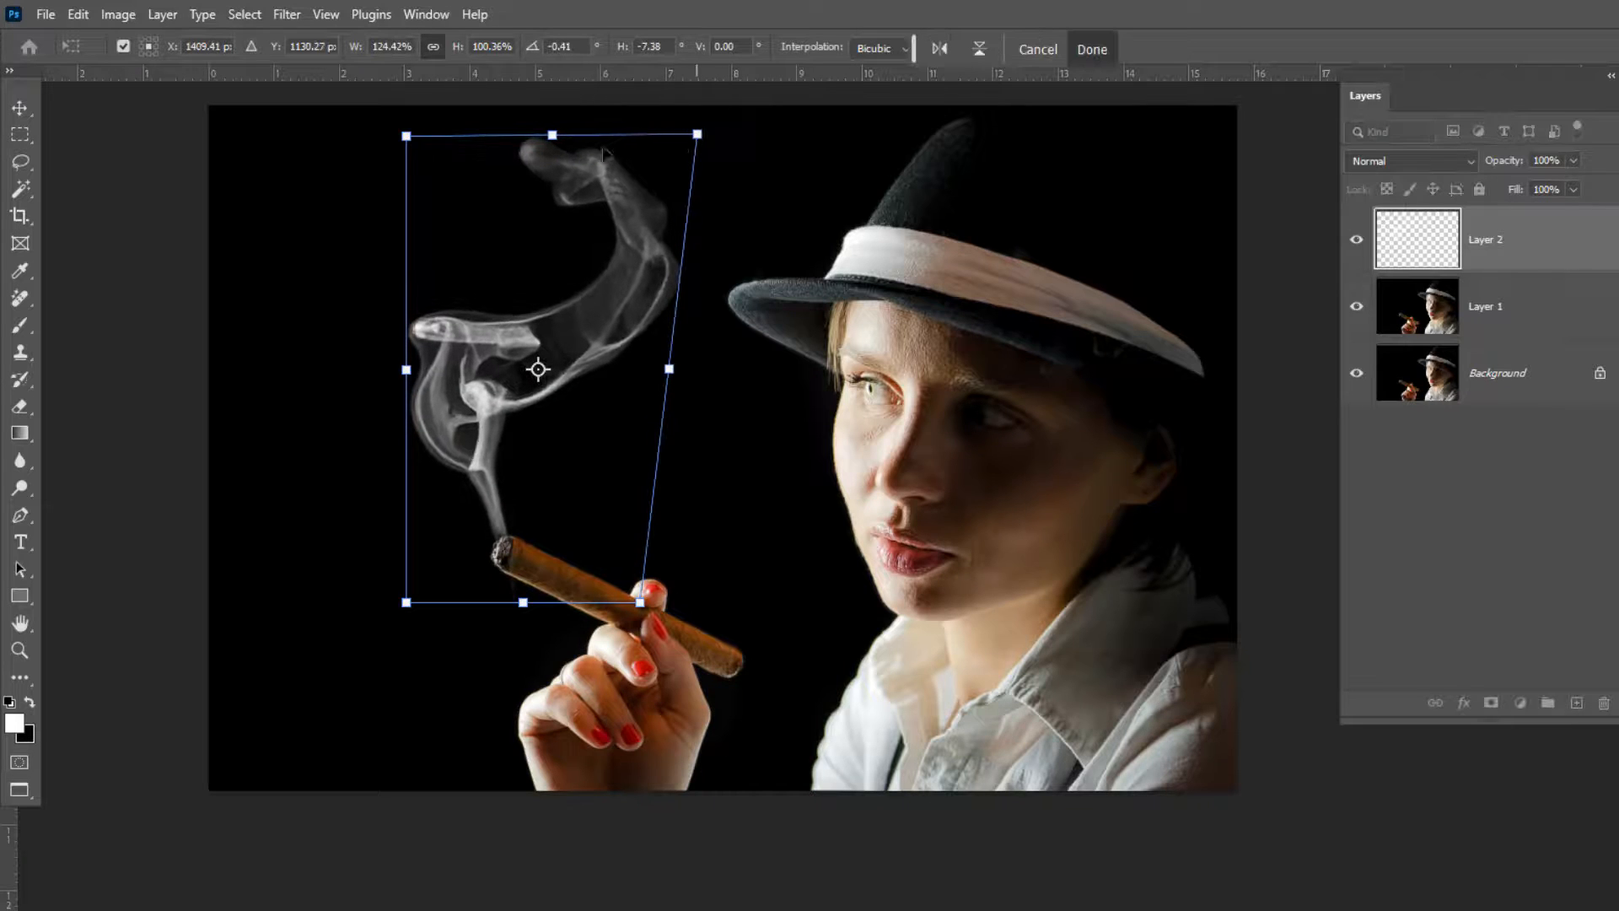
drag(407, 136, 356, 132)
mouse_move(550, 388)
mouse_down()
mouse_move(544, 327)
mouse_move(554, 377)
mouse_up()
key(Return)
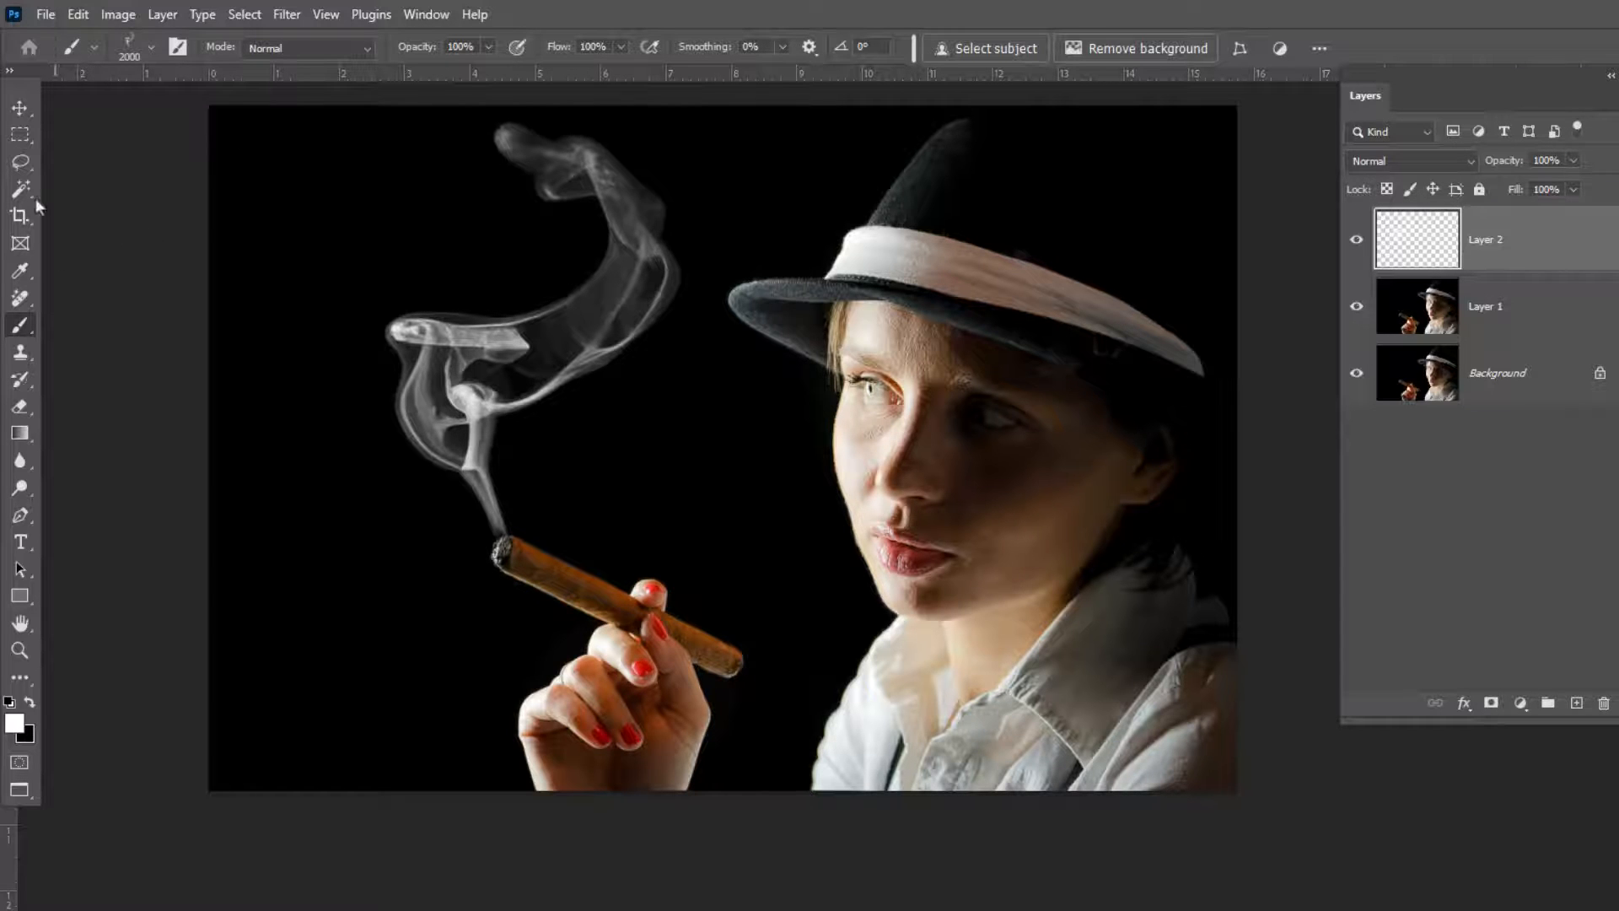
Add a new empty layer above the smoke layer and activate the Brush tool for work around the cigar's lit end
click(20, 108)
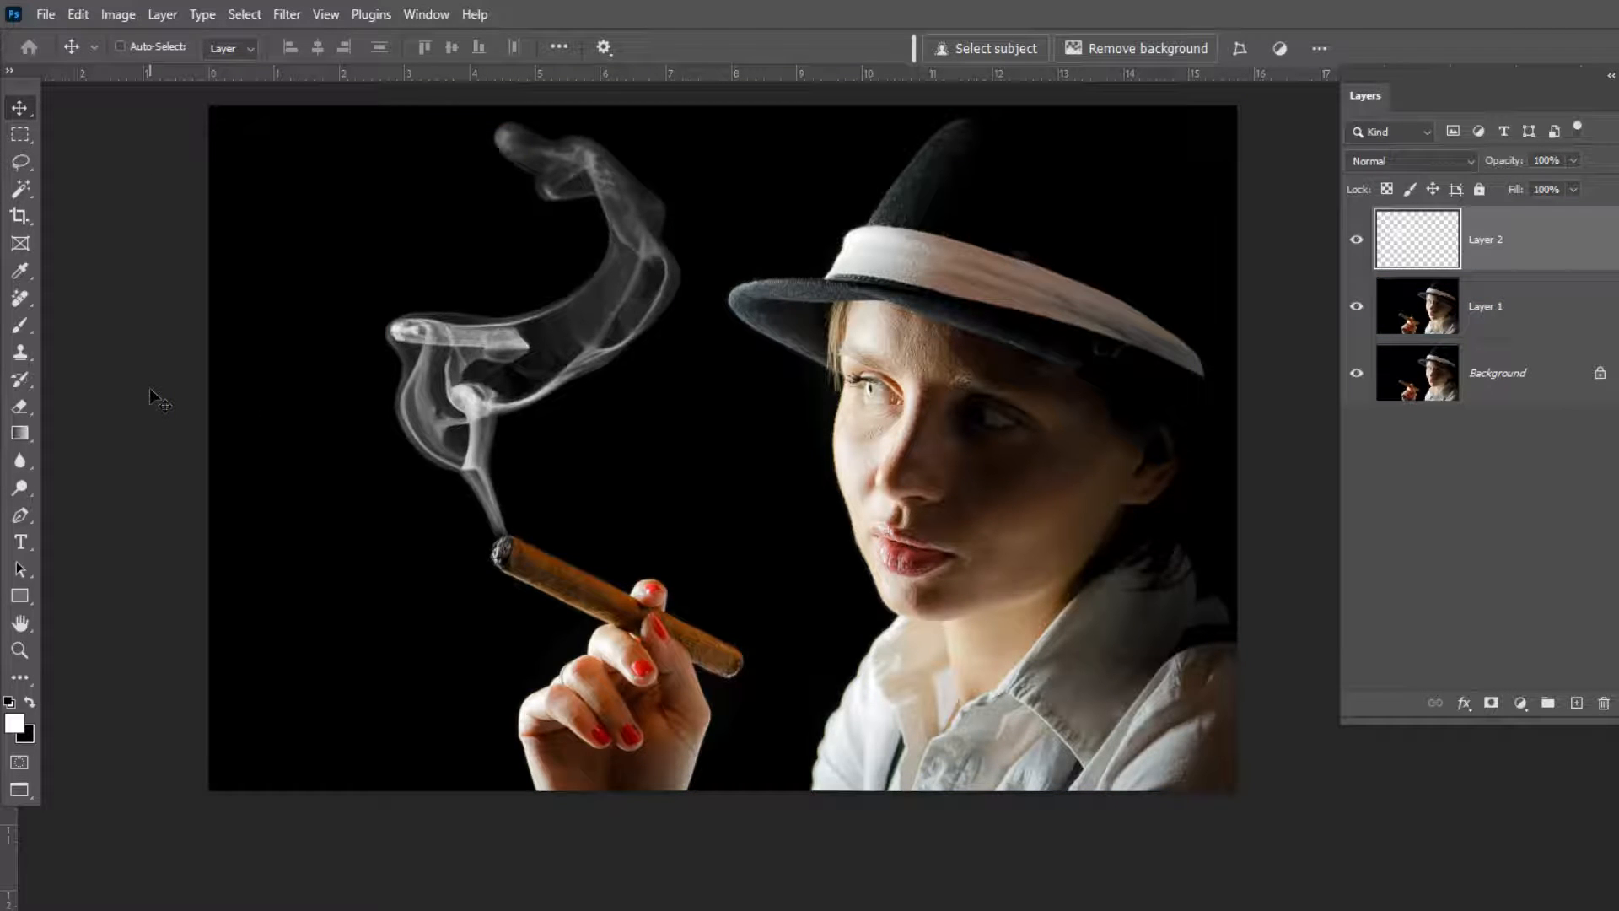
key(ctrl)
drag(360, 415, 459, 579)
drag(807, 621, 603, 234)
click(685, 546)
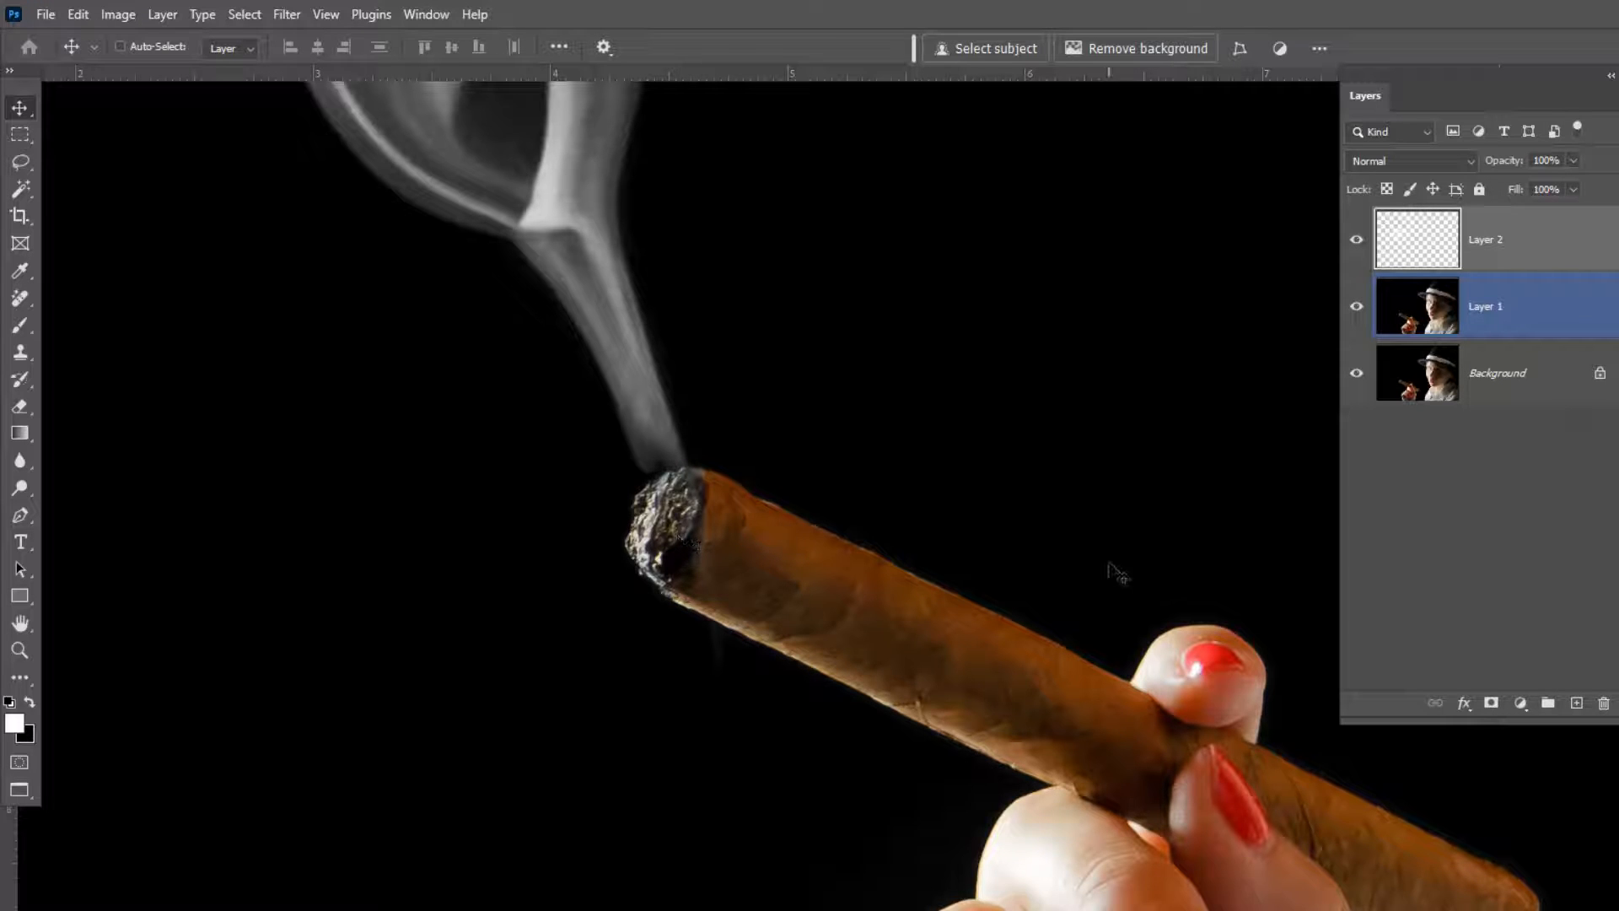
click(1577, 707)
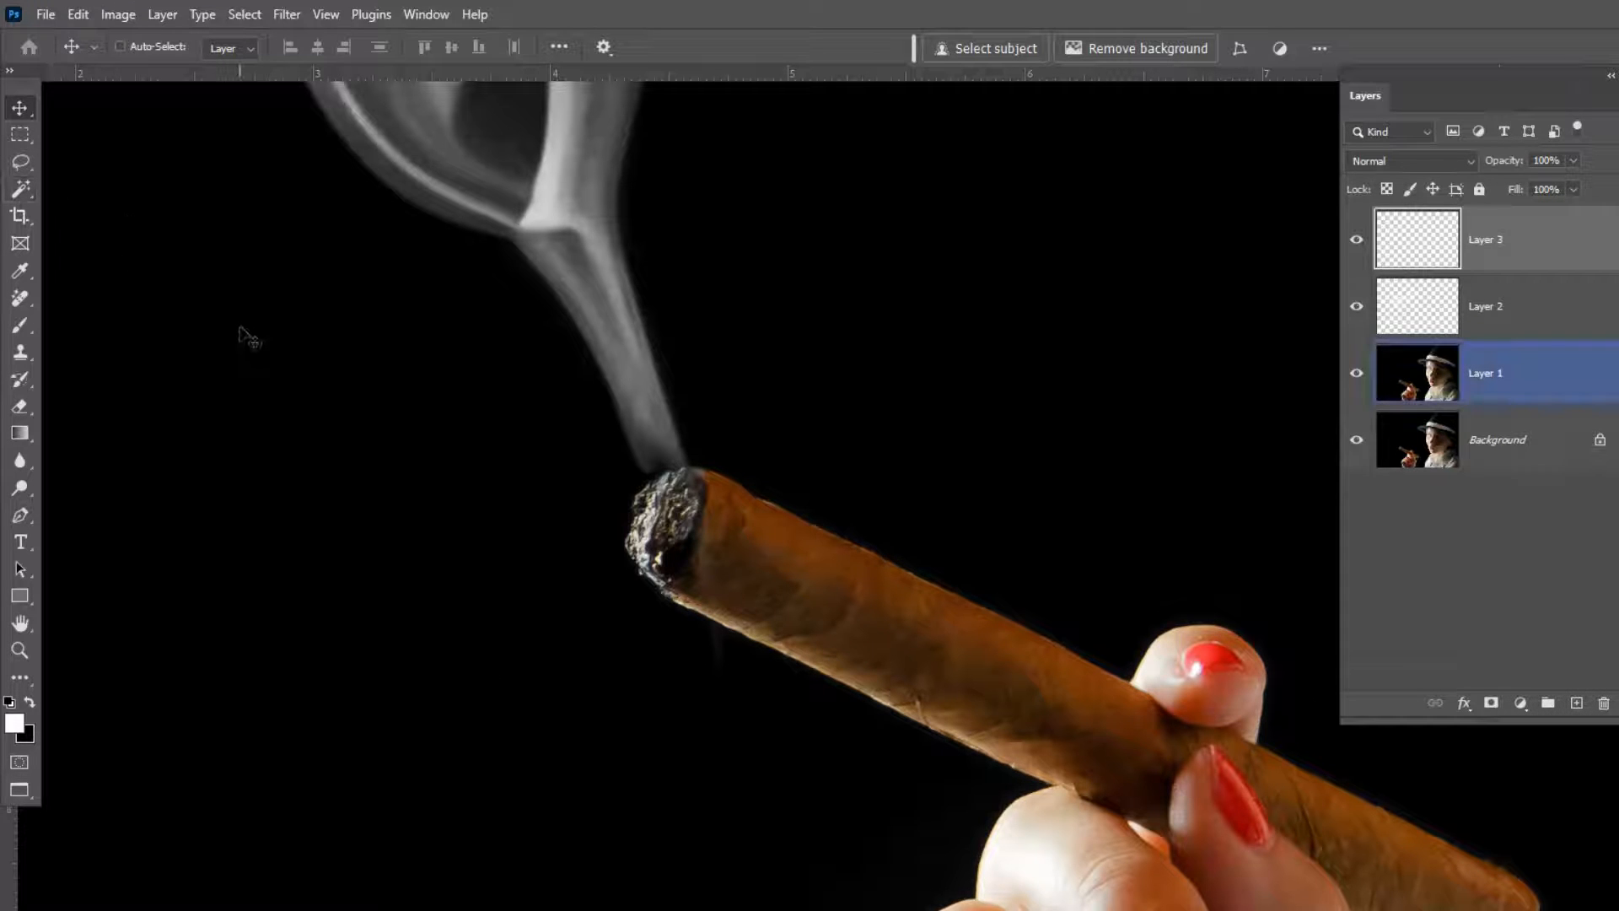
key(b)
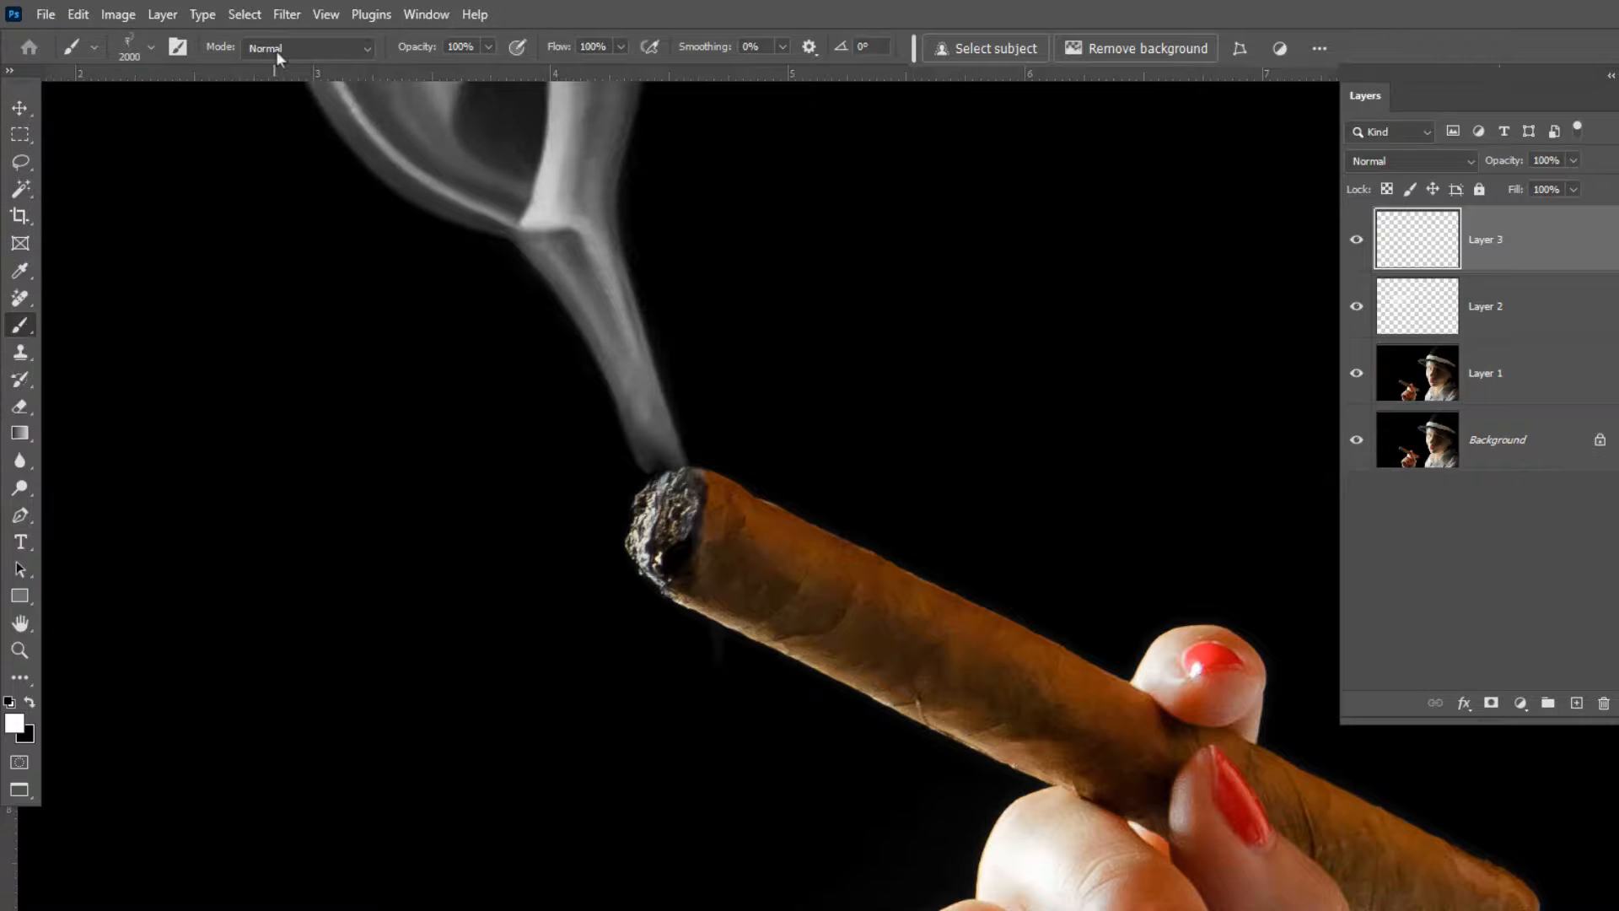
click(151, 48)
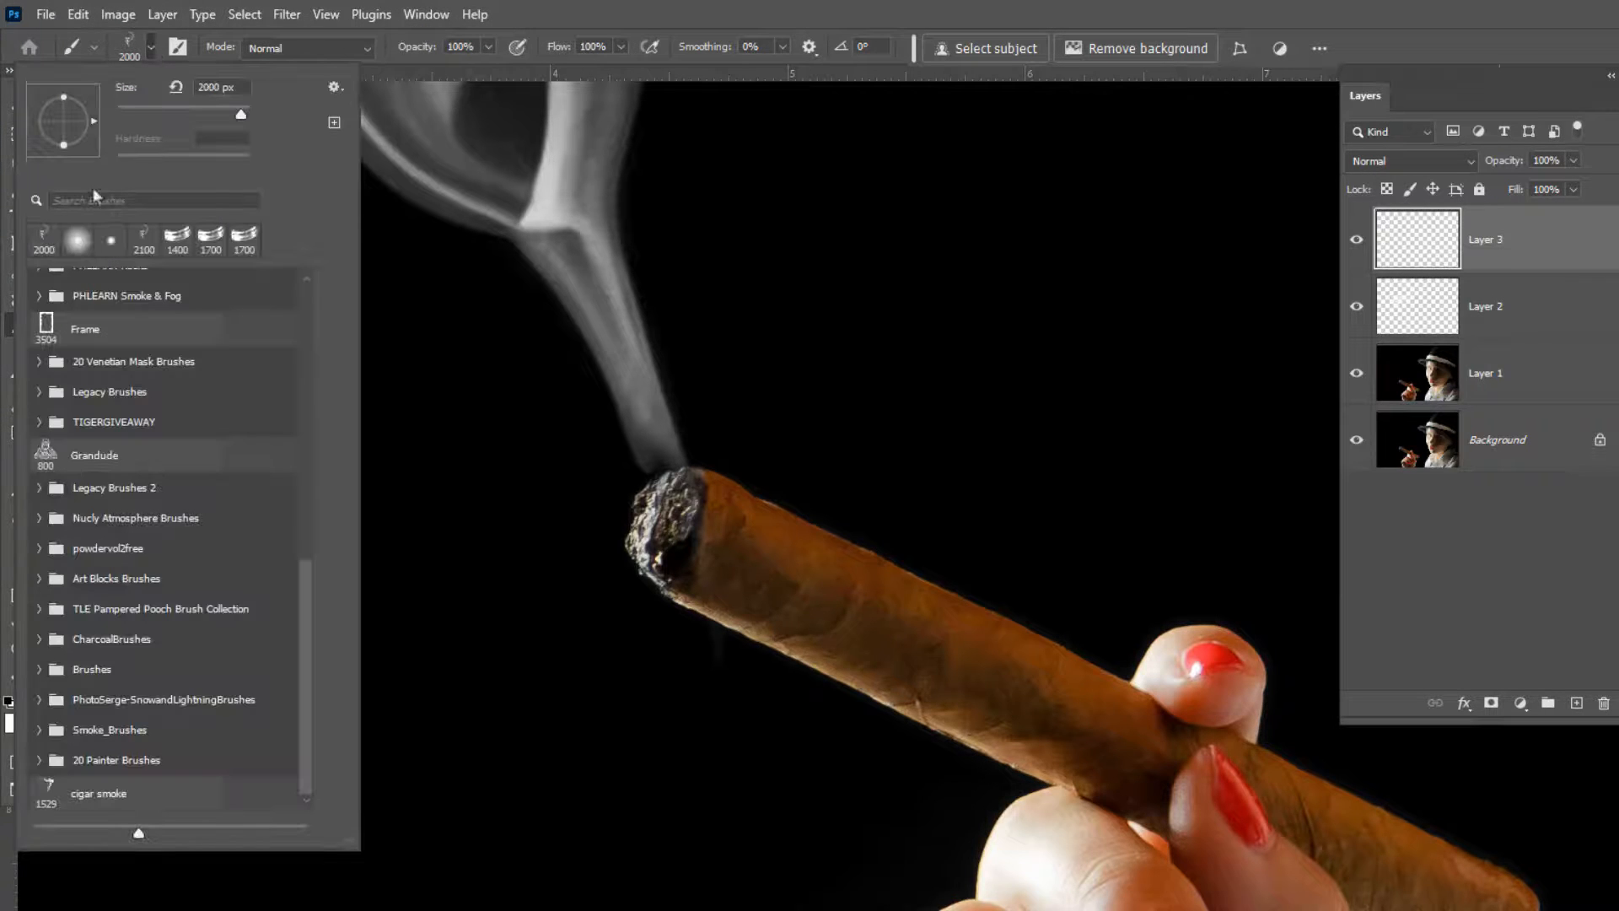
click(72, 238)
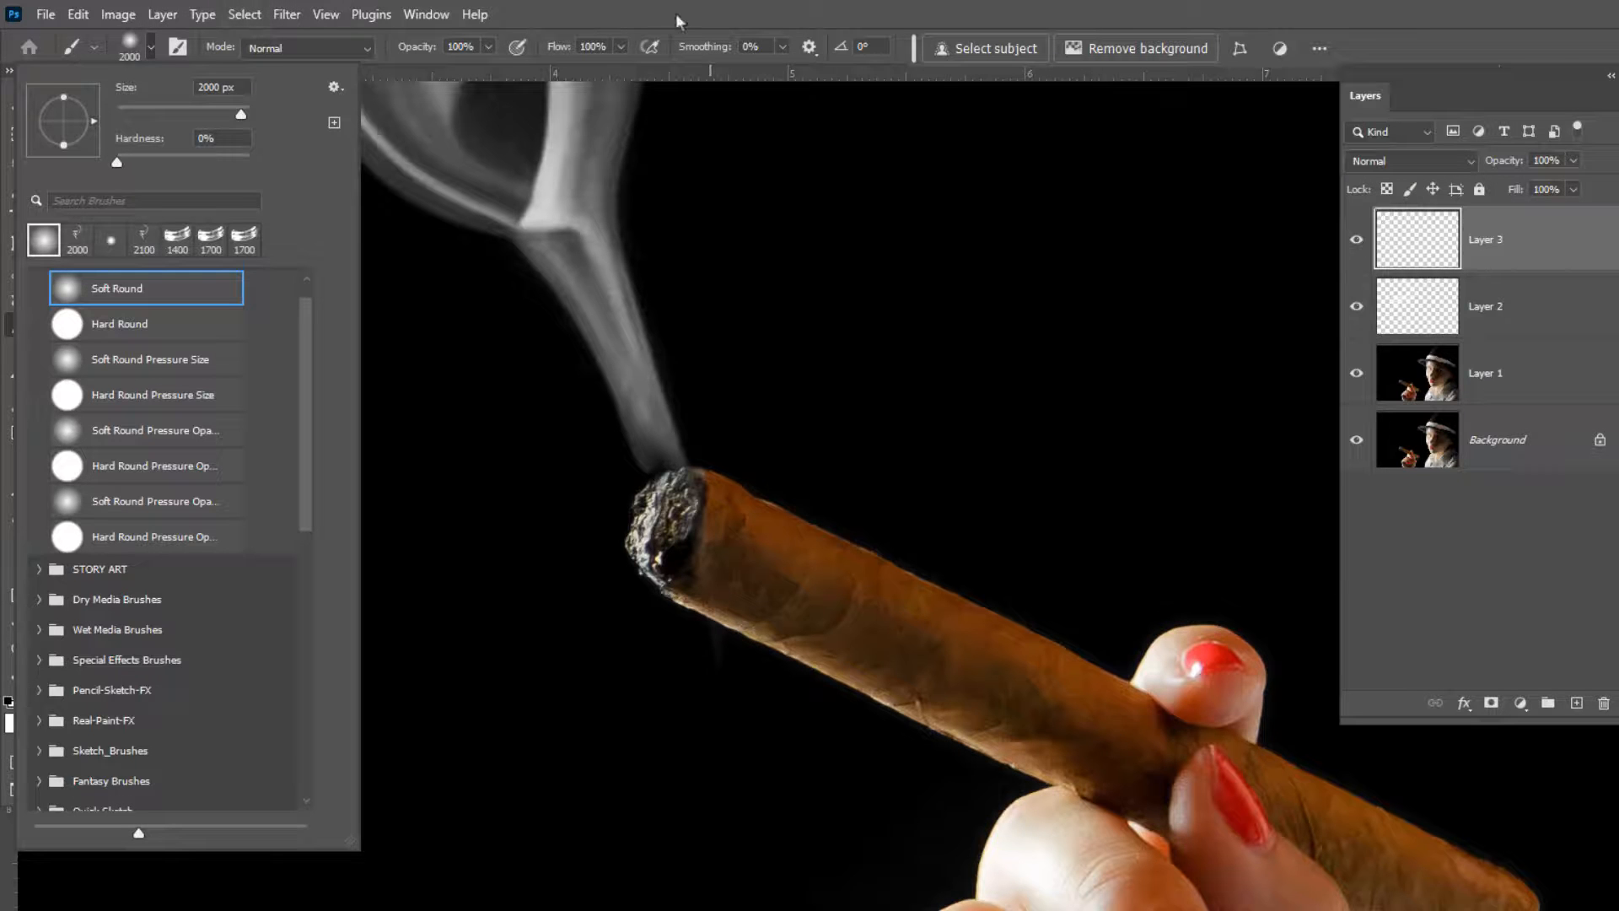
key(Escape)
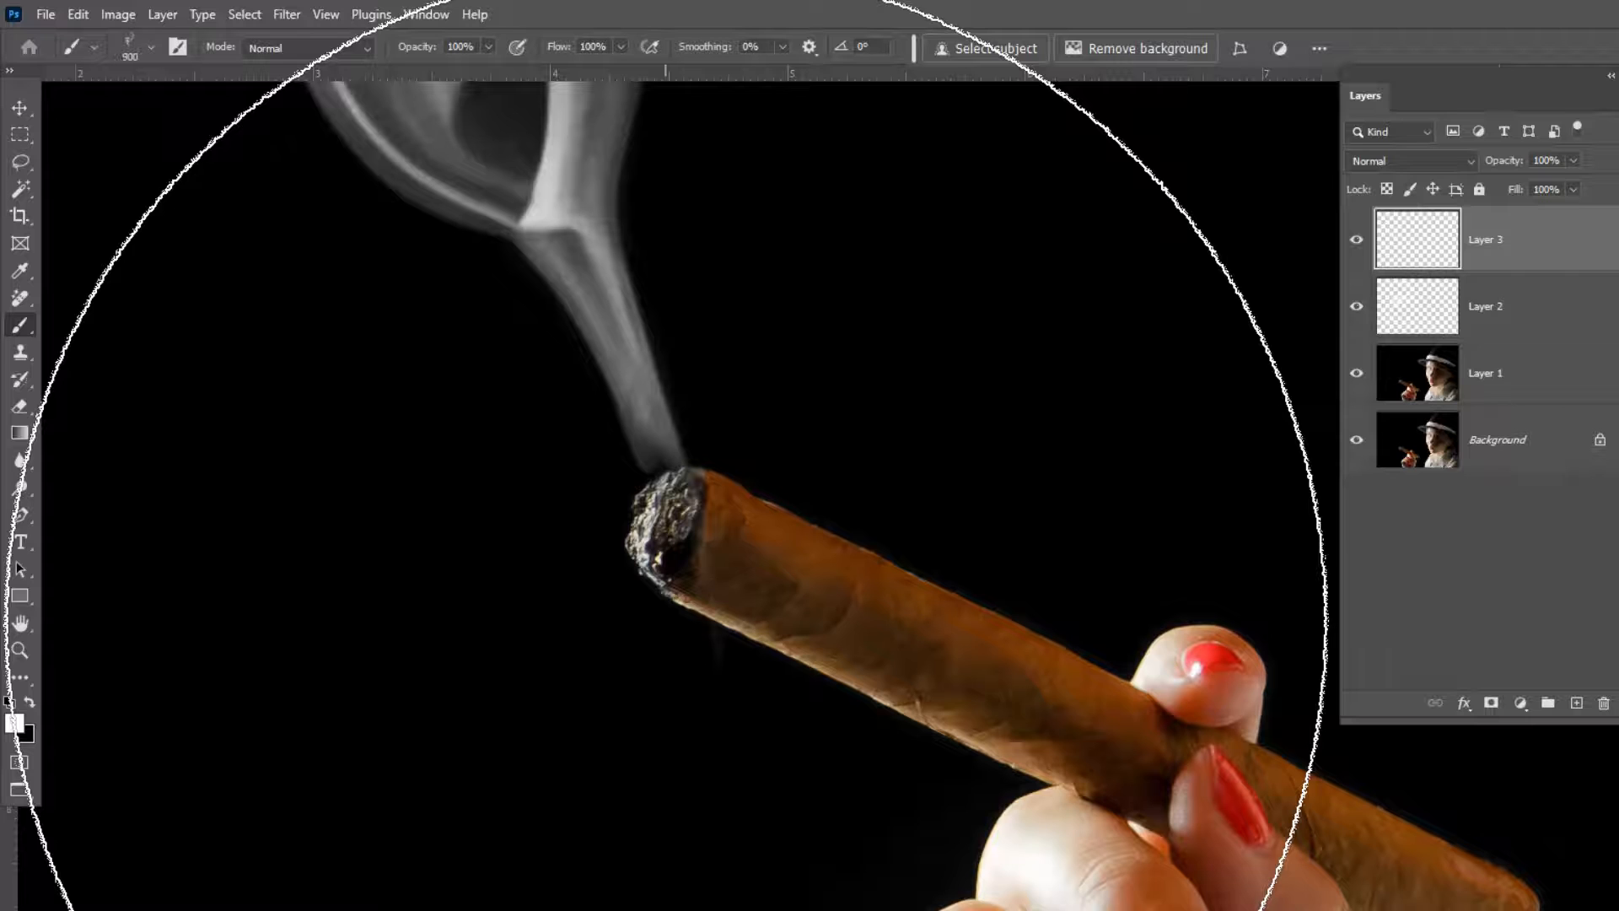
Reduce the brush size to 150 px
key(bracketleft)
key(bracketleft)
key(bracketleft)
key(bracketleft)
key(bracketleft)
key(bracketleft)
key(bracketleft)
key(bracketleft)
key(bracketleft)
key(bracketleft)
key(bracketleft)
click(150, 47)
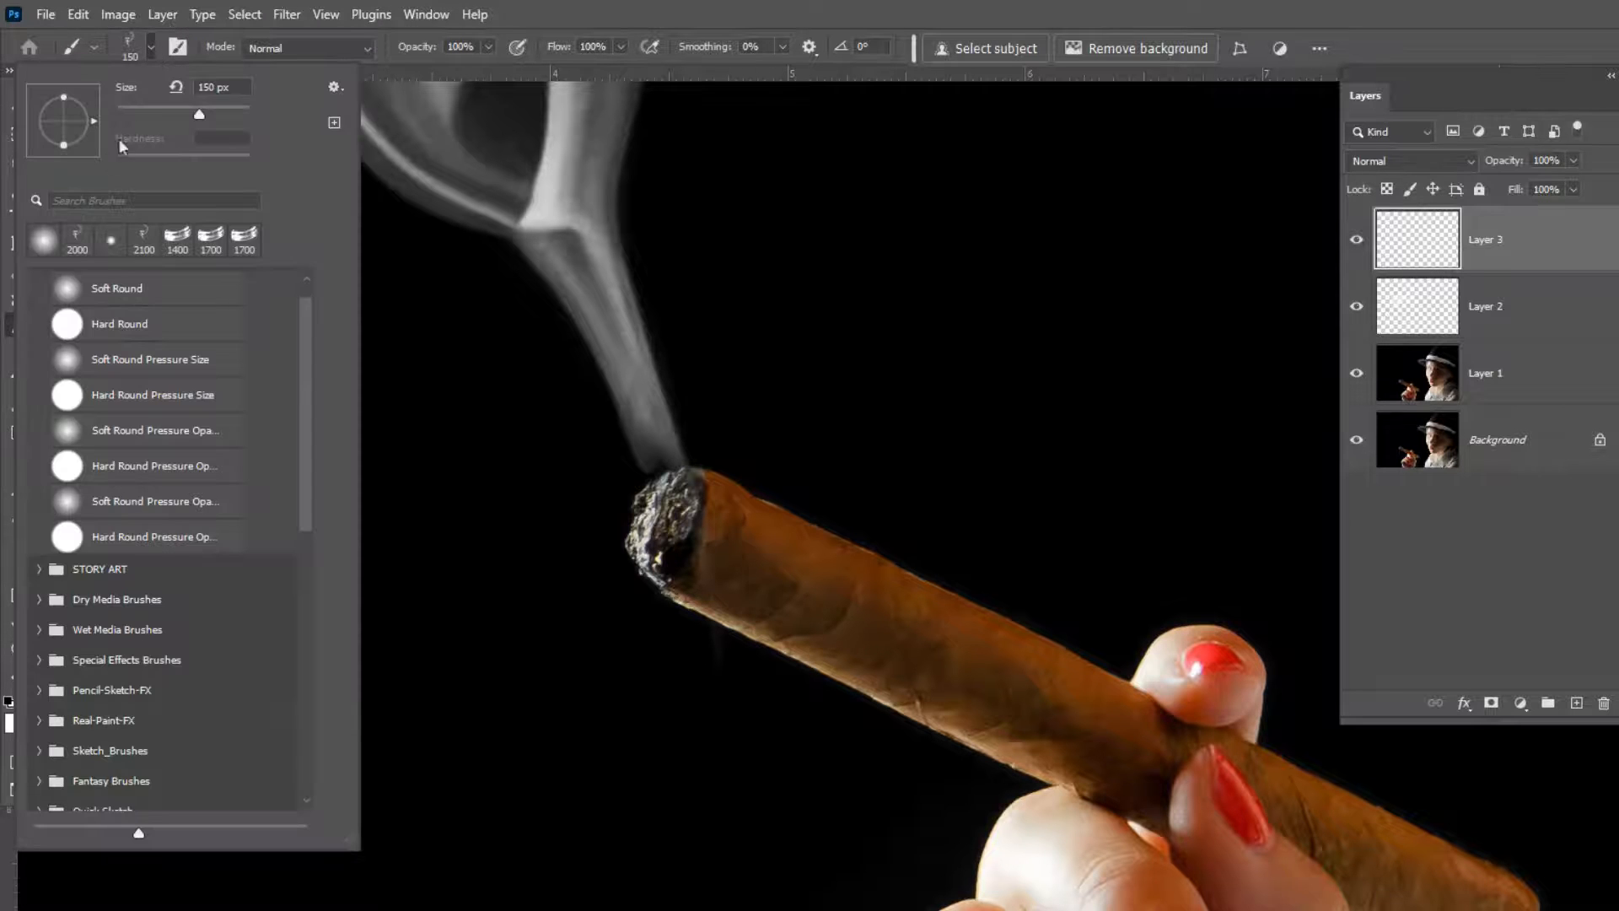
click(43, 241)
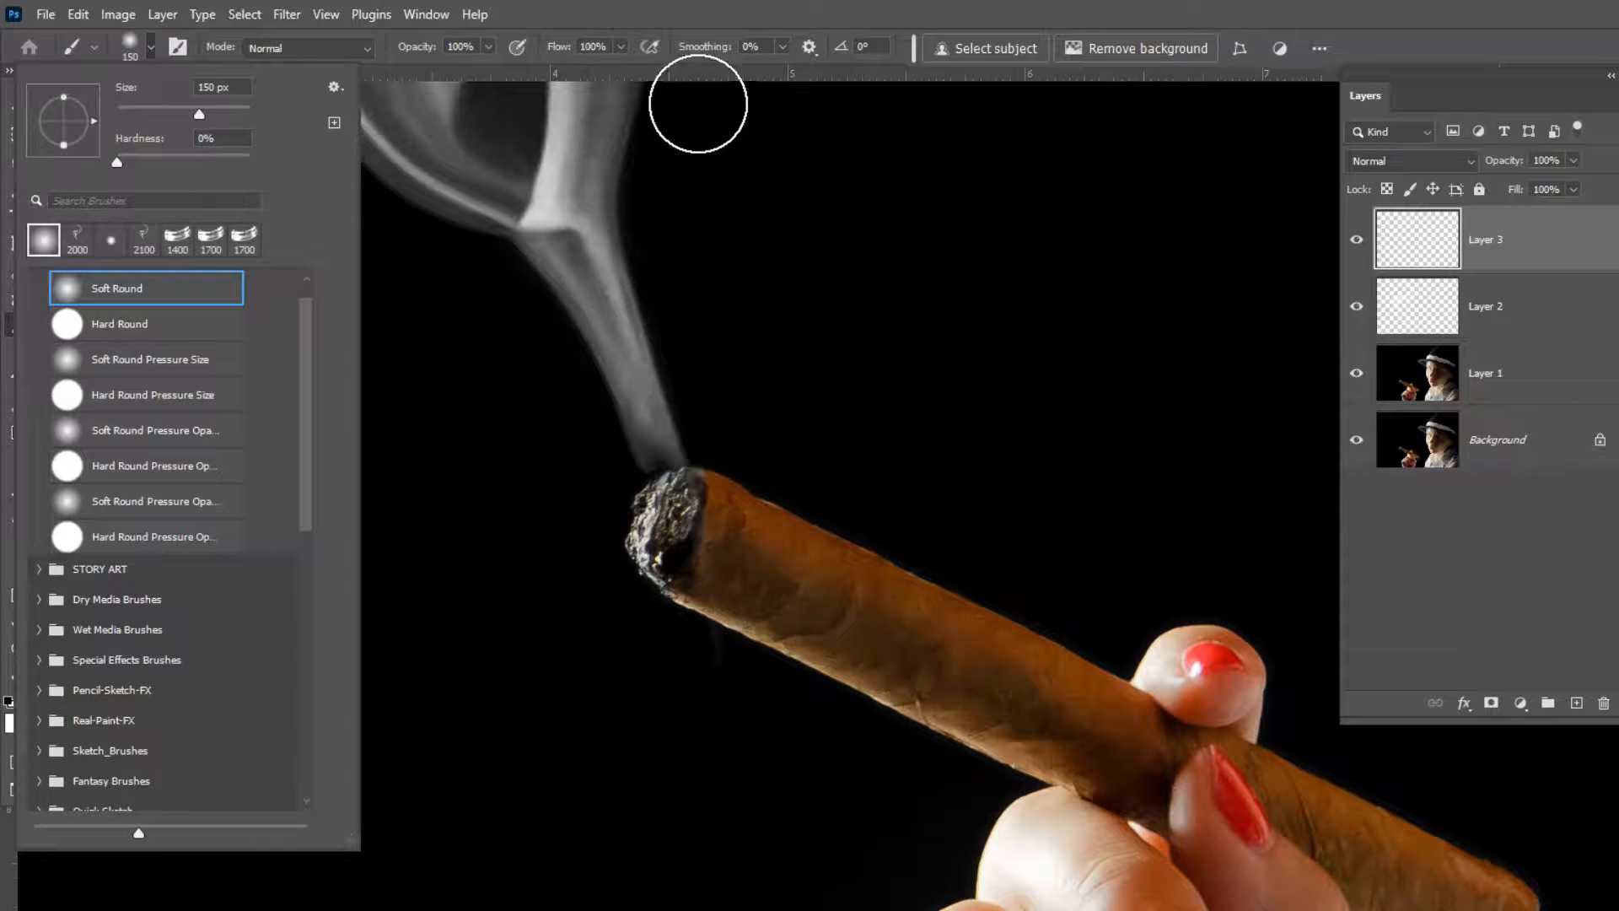
key(Escape)
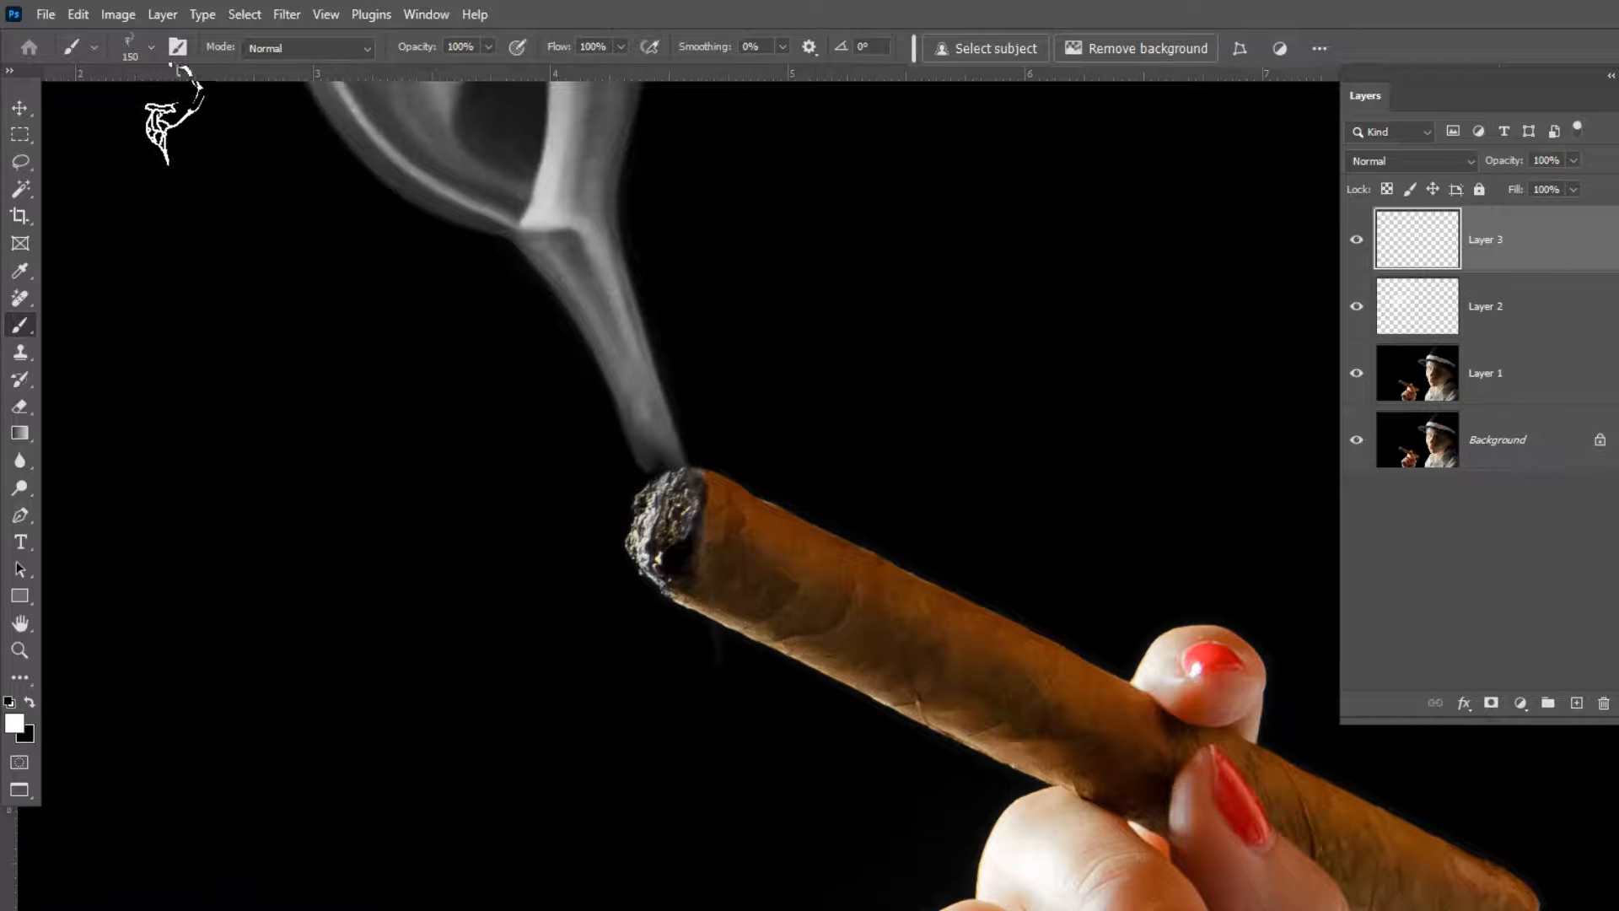
Choose the Soft Round brush preset at 150 px for painting at the cigar's lit end
click(150, 49)
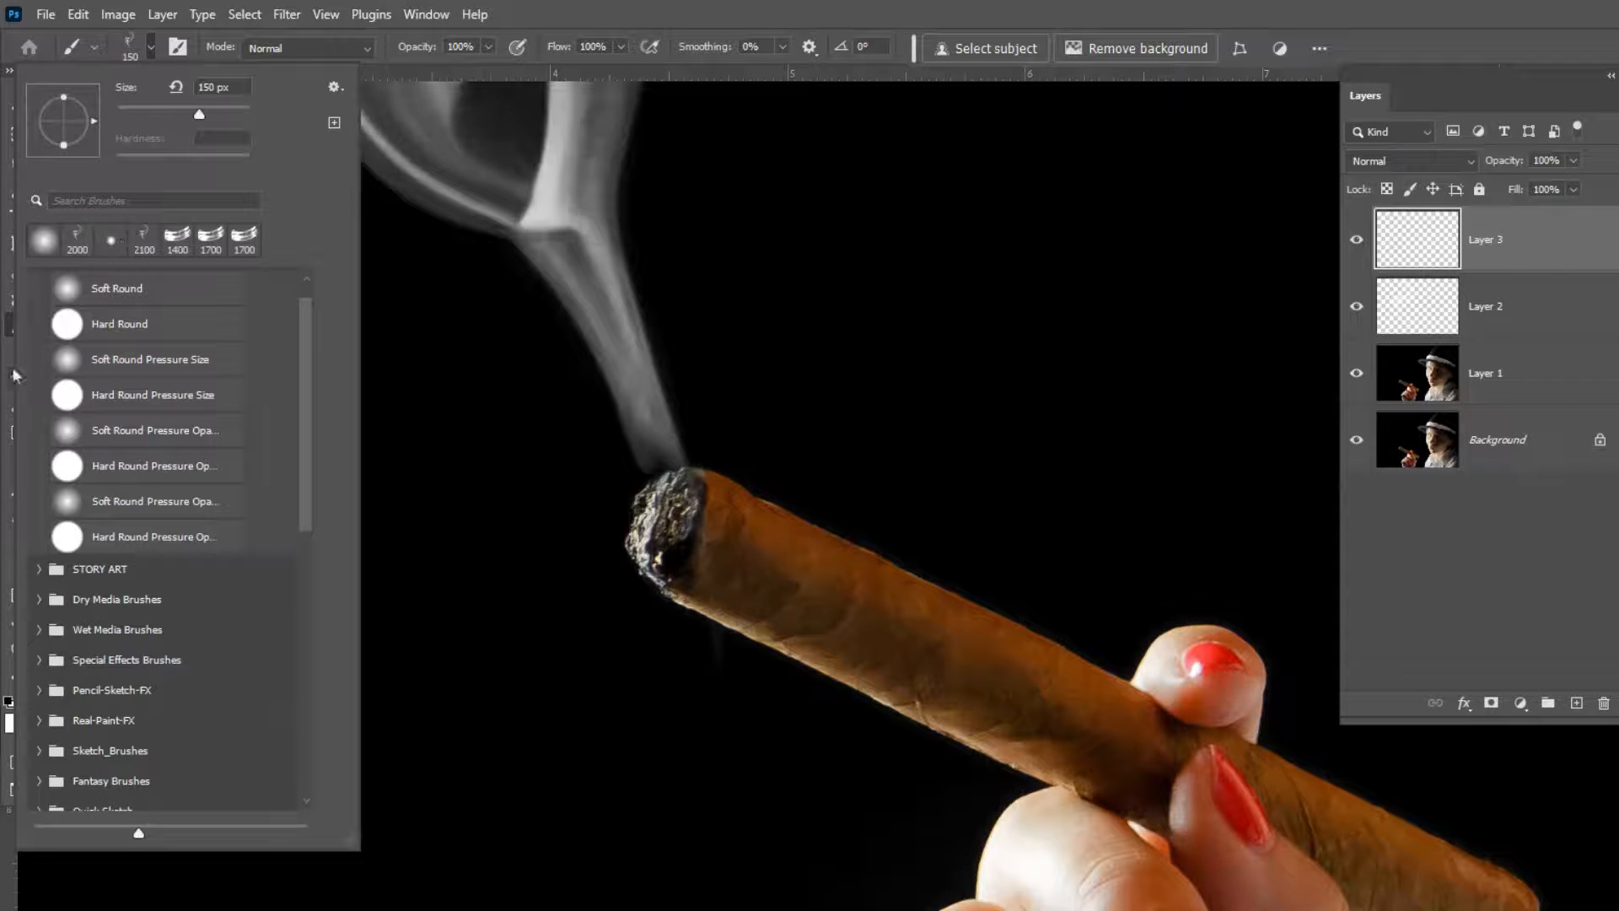
click(76, 290)
key(Return)
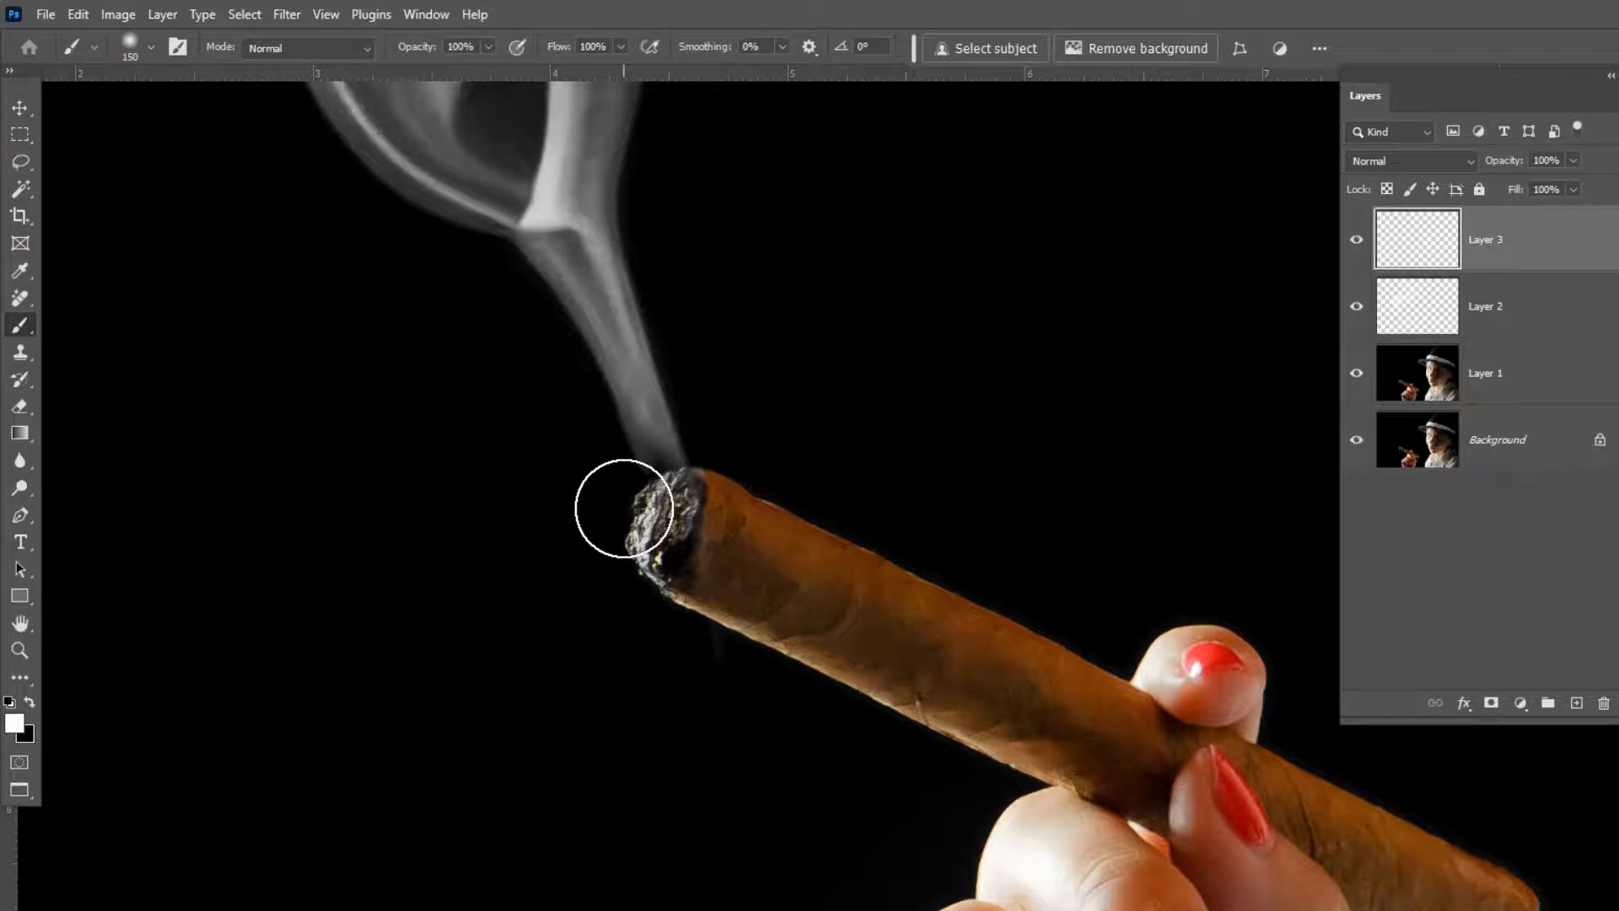
Reduce the soft round brush to 15 px to fit inside the cigar's lit end
key(bracketleft)
key(bracketleft)
key(bracketleft)
key(bracketleft)
key(bracketleft)
key(bracketleft)
key(bracketleft)
key(bracketleft)
key(bracketleft)
key(bracketleft)
key(bracketleft)
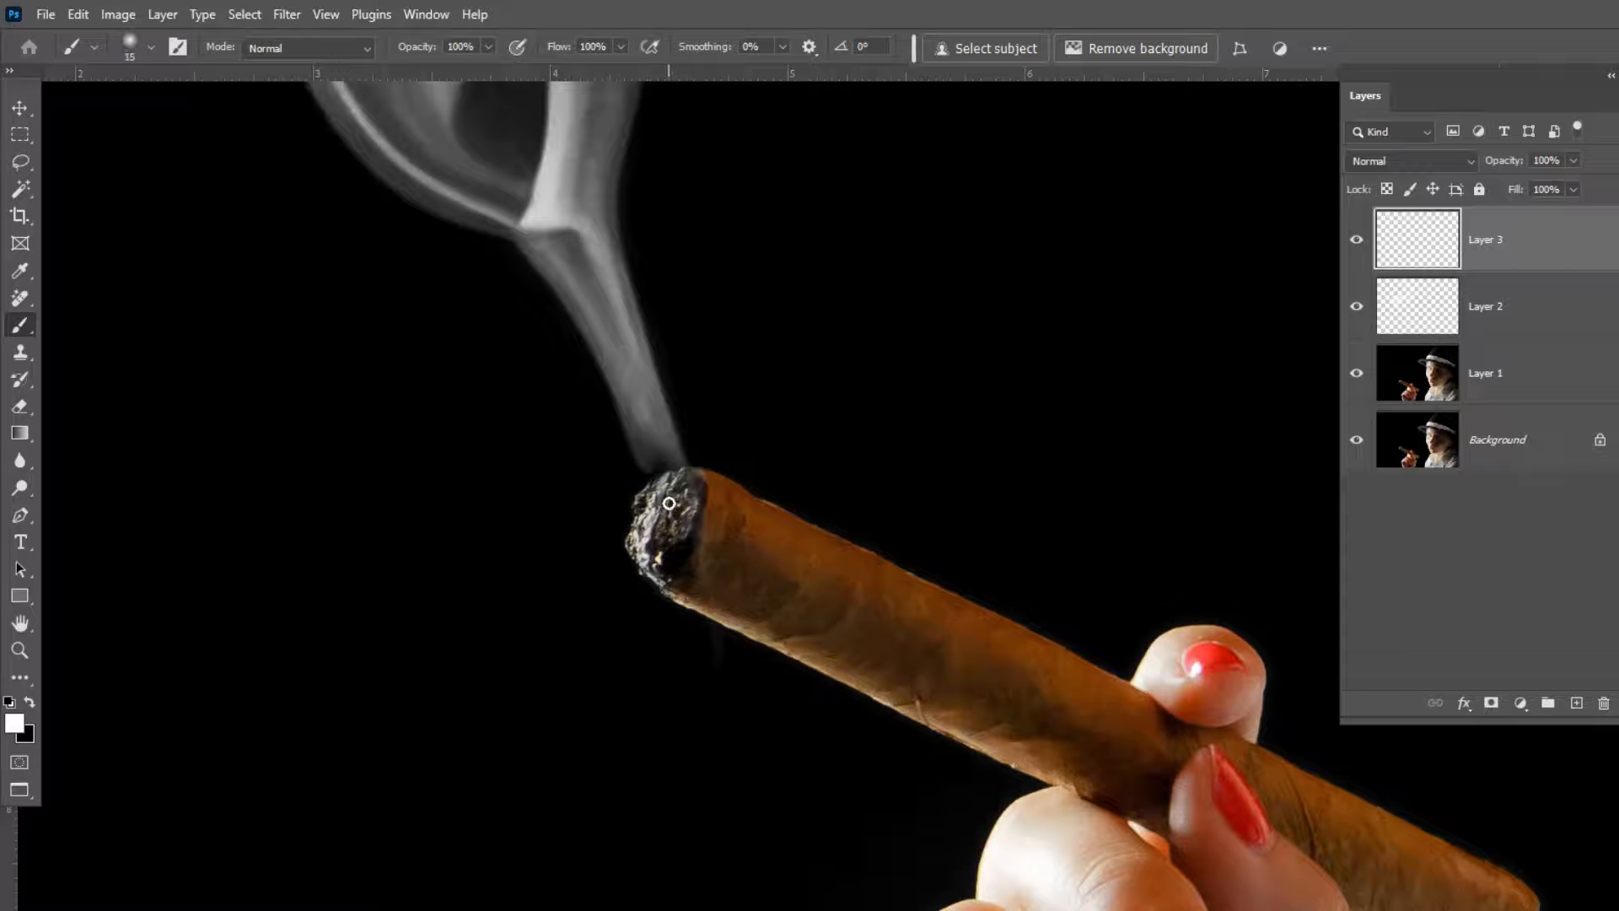
Set the foreground color to pure red, hex ff0000
click(21, 727)
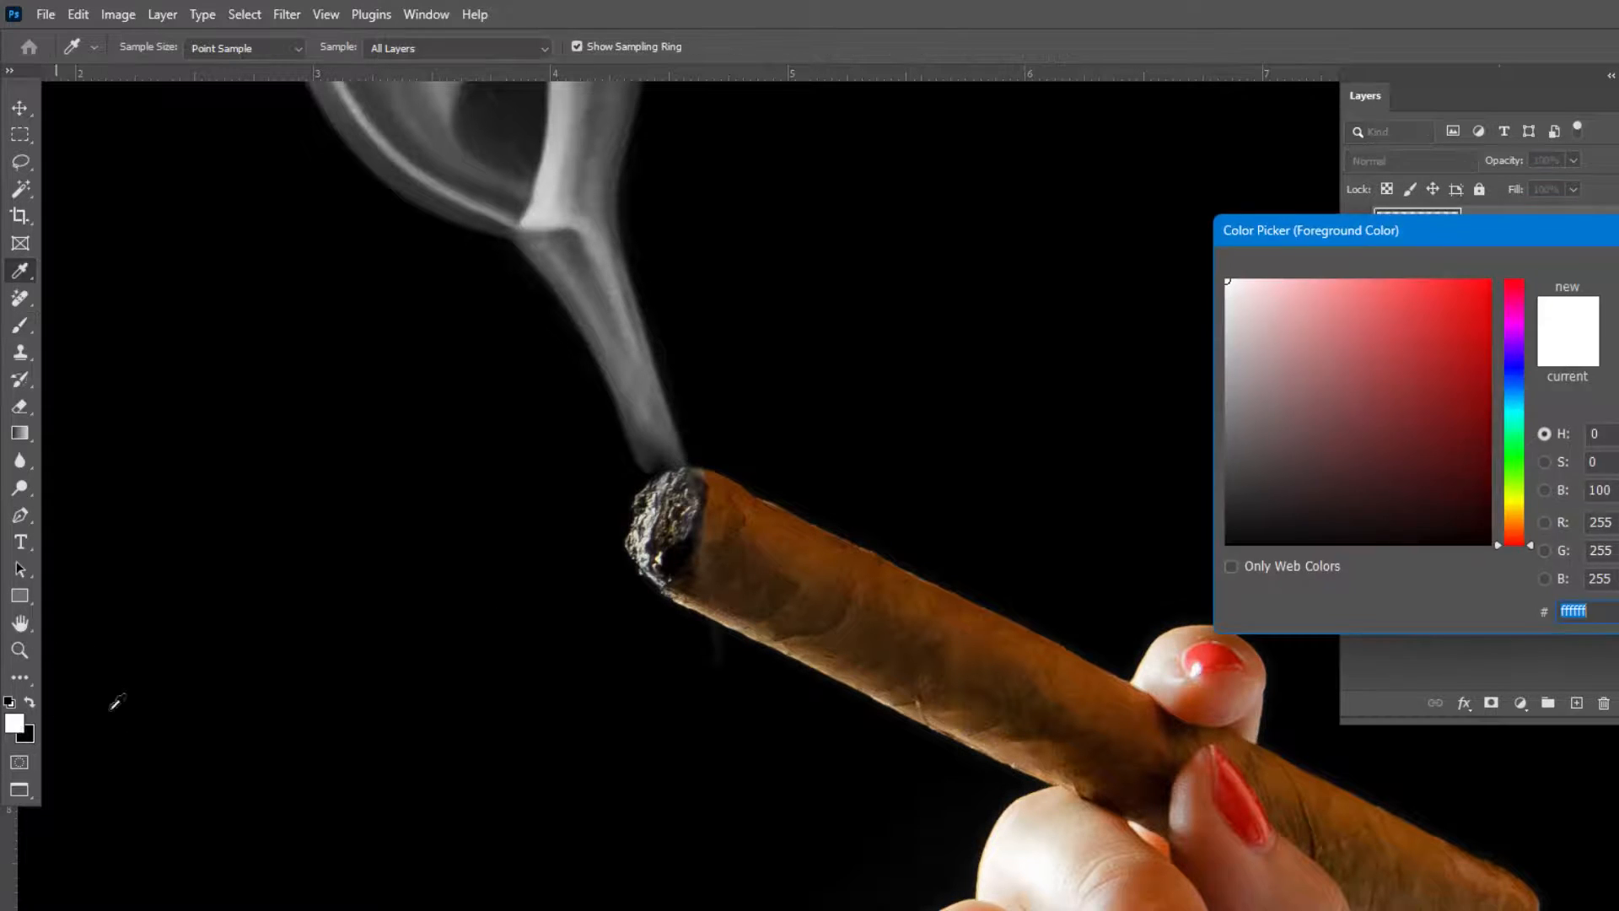
text(ff0000)
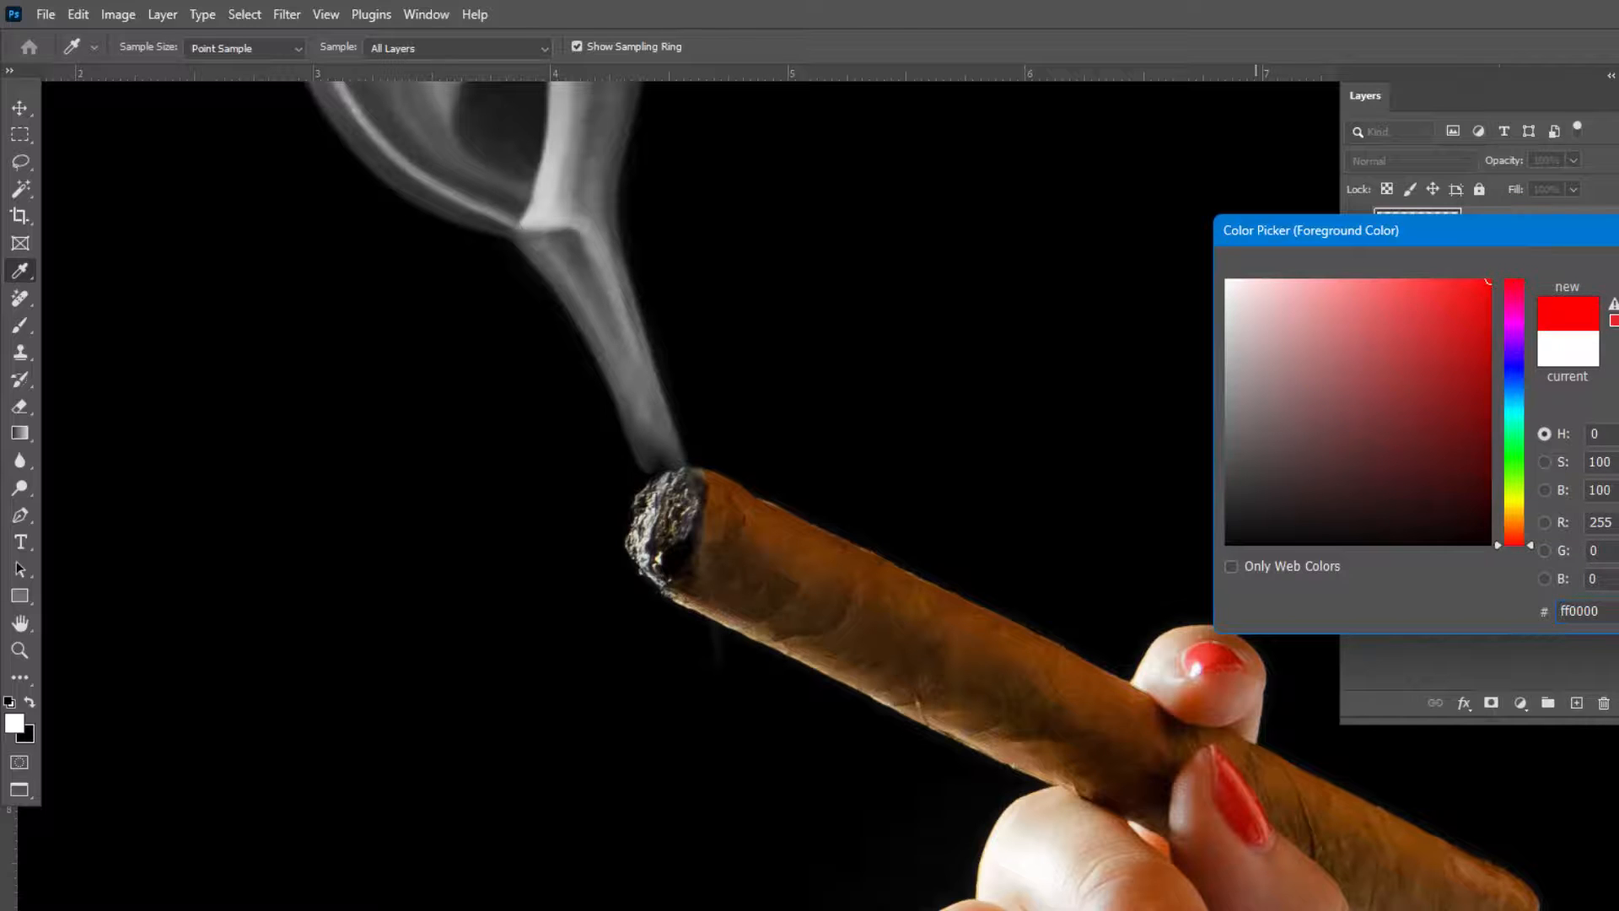
key(Return)
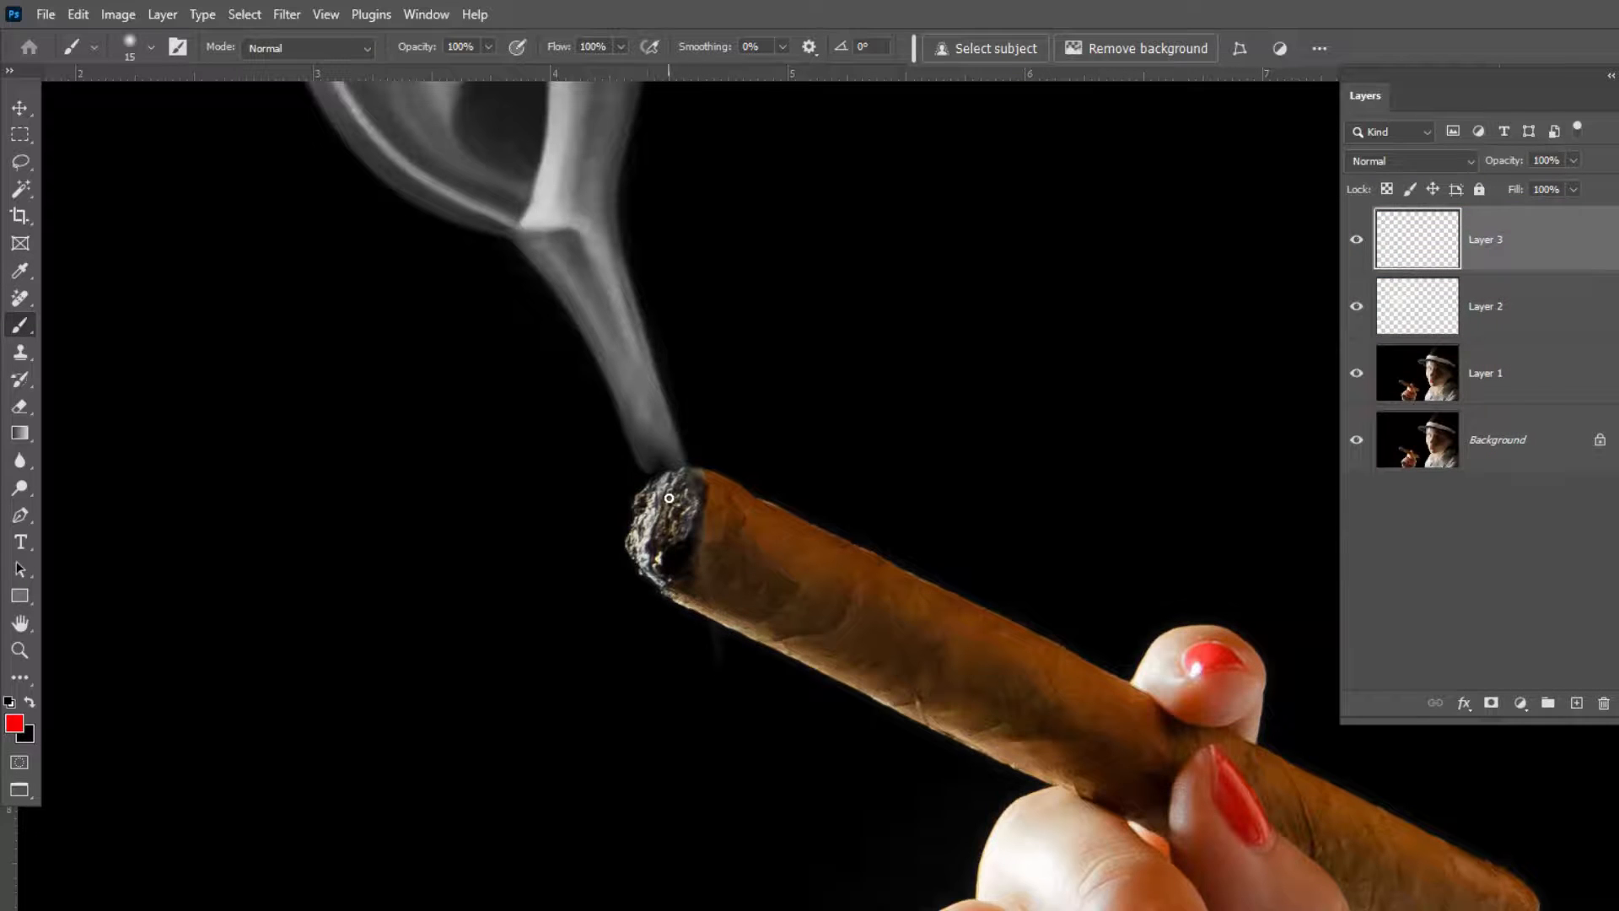
Dab red embers onto the upper part of the cigar's ash on Layer 3, varying the brush size up to 20 px and beyond
scroll(669, 497, up, 3)
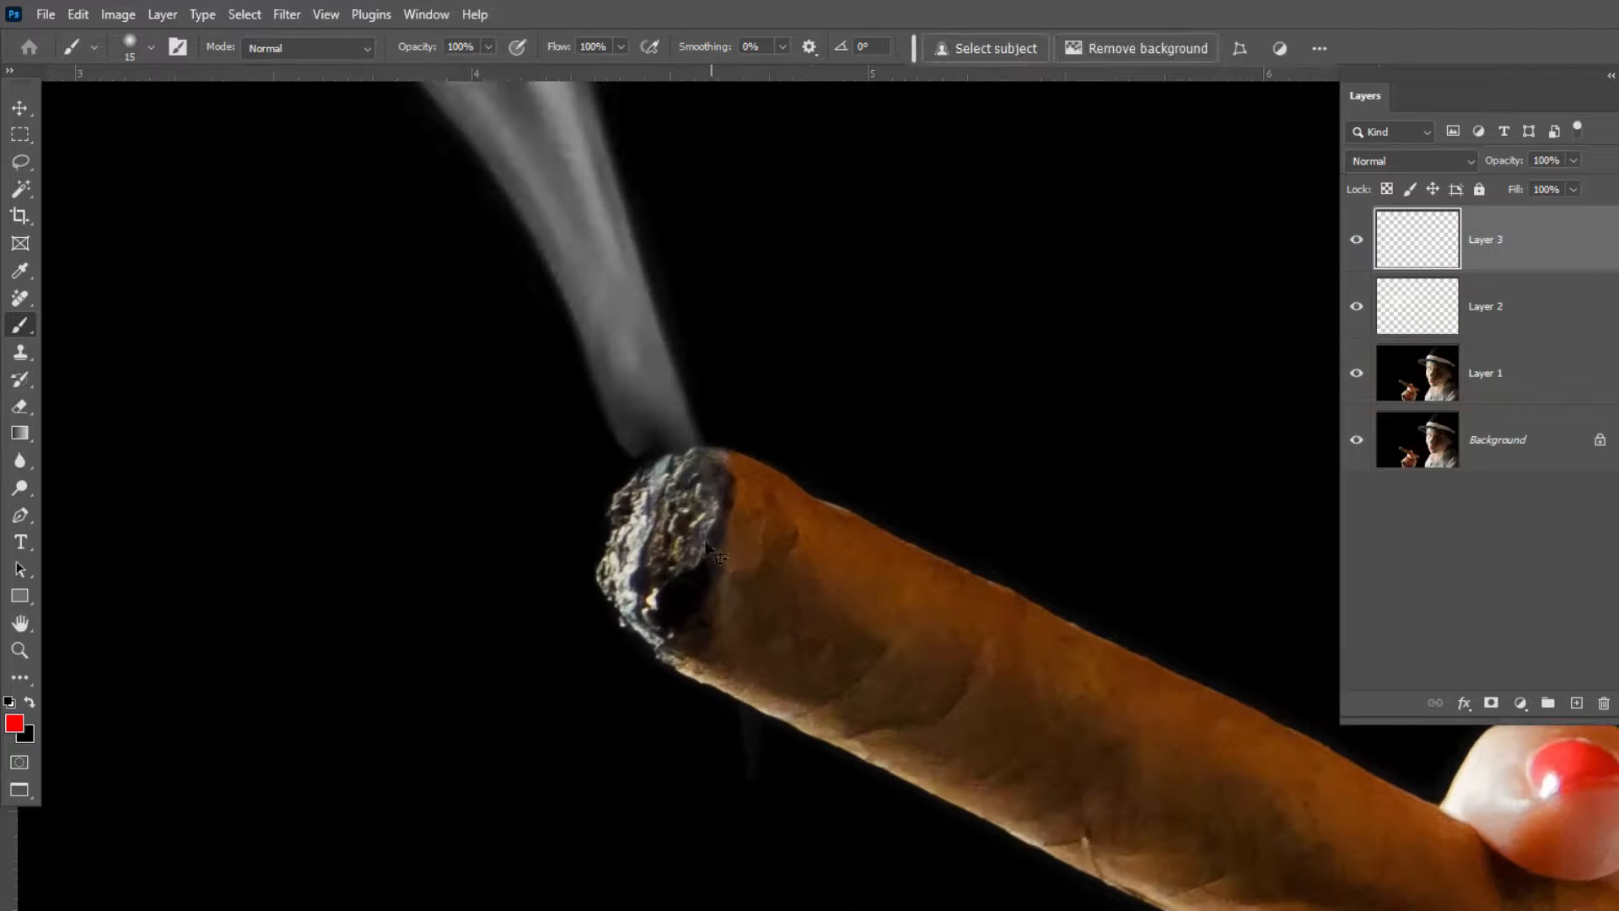
key(bracketleft)
click(674, 477)
click(642, 494)
click(647, 518)
click(682, 513)
click(677, 503)
key(bracketright)
key(bracketright)
key(bracketright)
click(690, 497)
key(bracketleft)
click(691, 467)
click(646, 486)
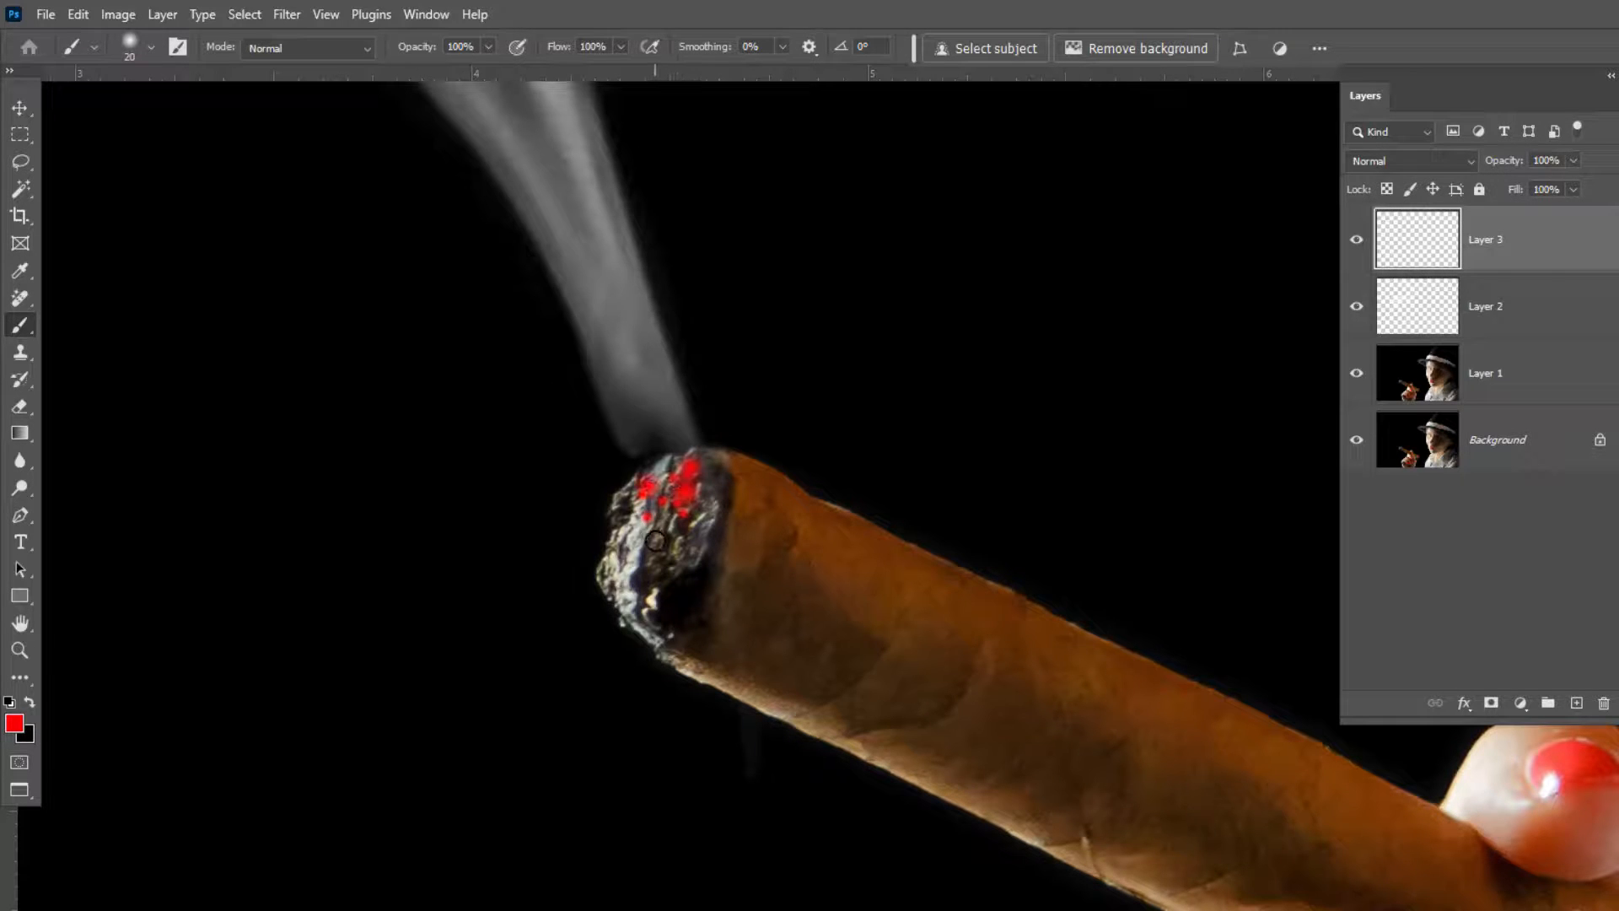
Add more red embers across the middle and edges of the ash, reducing the brush to 10 px for the smallest spots
click(658, 545)
click(673, 539)
click(665, 526)
key(bracketleft)
key(bracketleft)
click(662, 567)
click(638, 532)
click(718, 521)
click(659, 465)
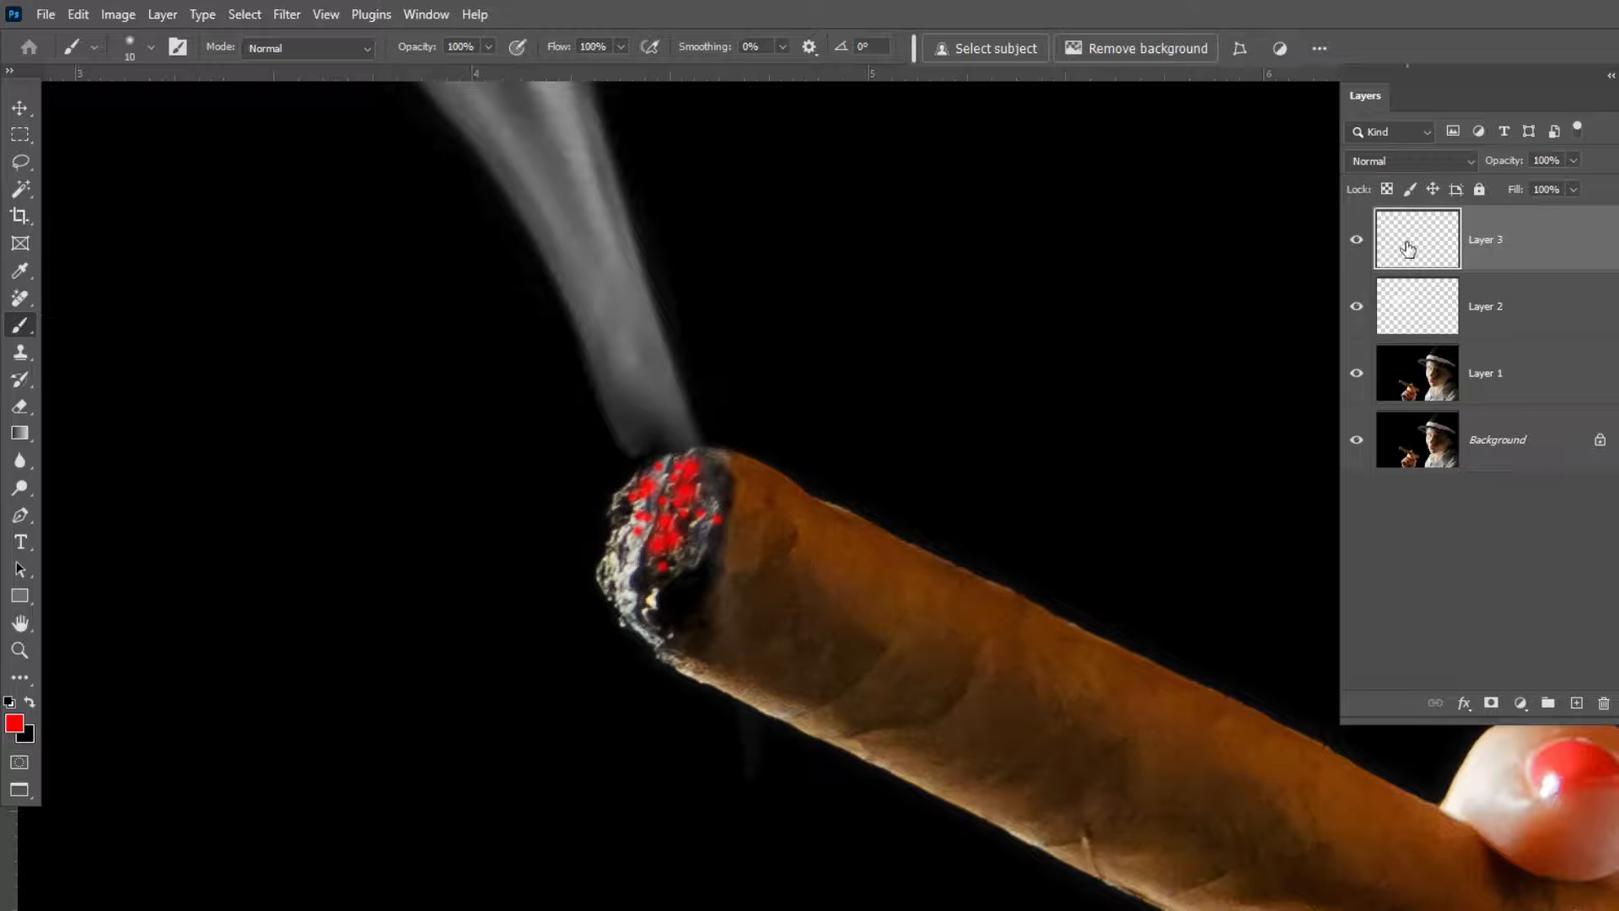
Set Layer 3's blend mode to Overlay and toggle the layer's visibility to compare the ember effect
click(1425, 160)
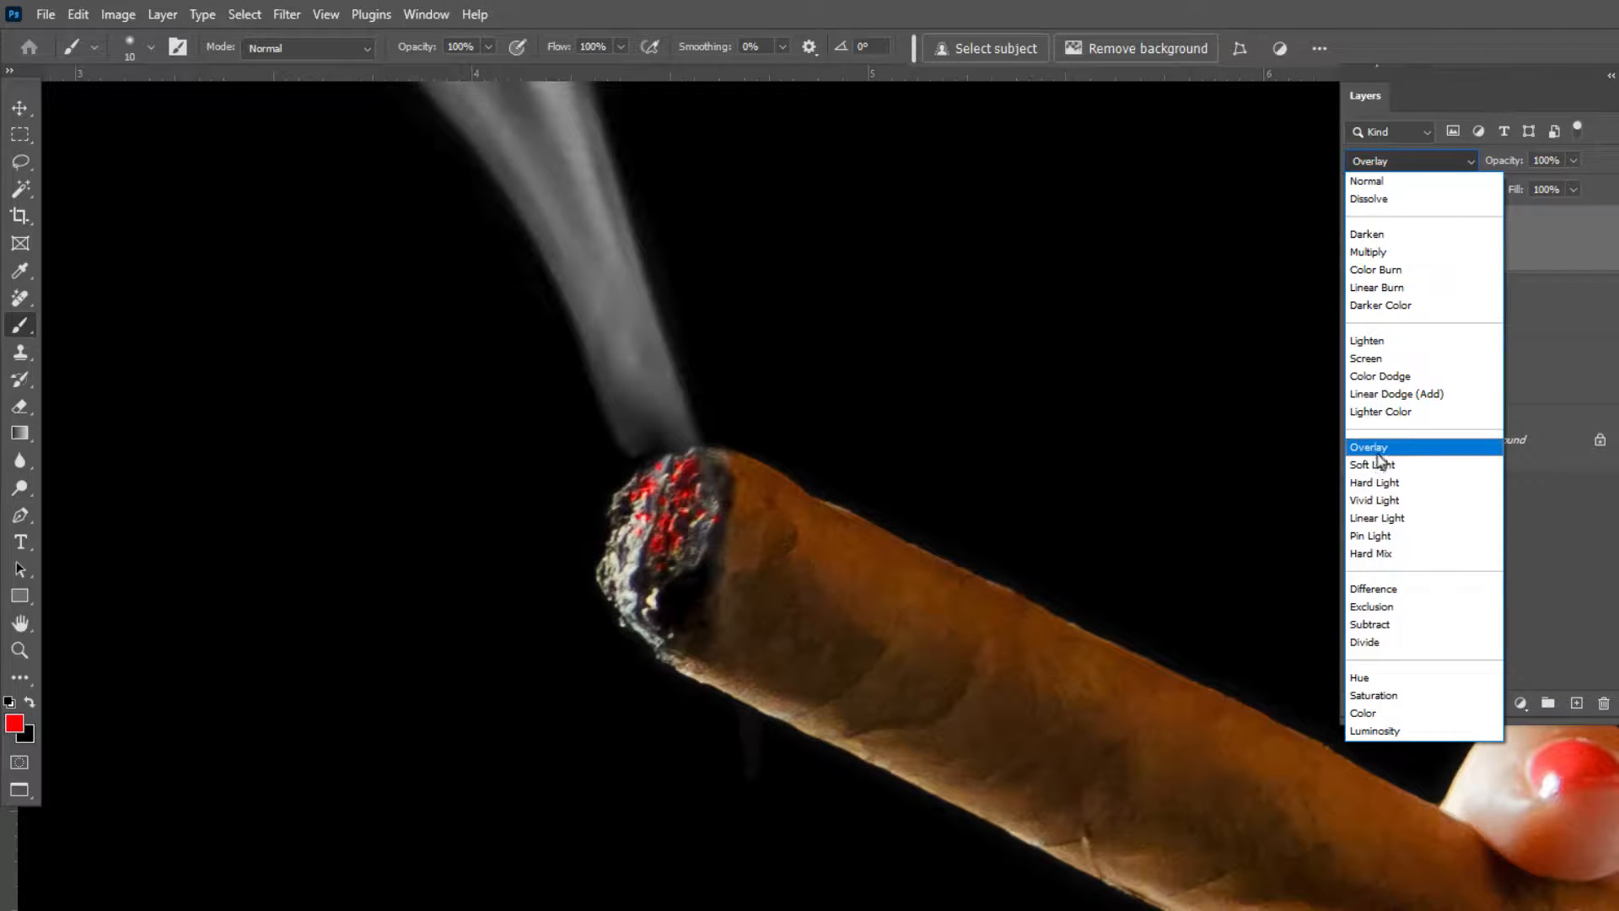
click(1378, 453)
click(1358, 240)
click(1358, 240)
click(1358, 240)
click(1358, 240)
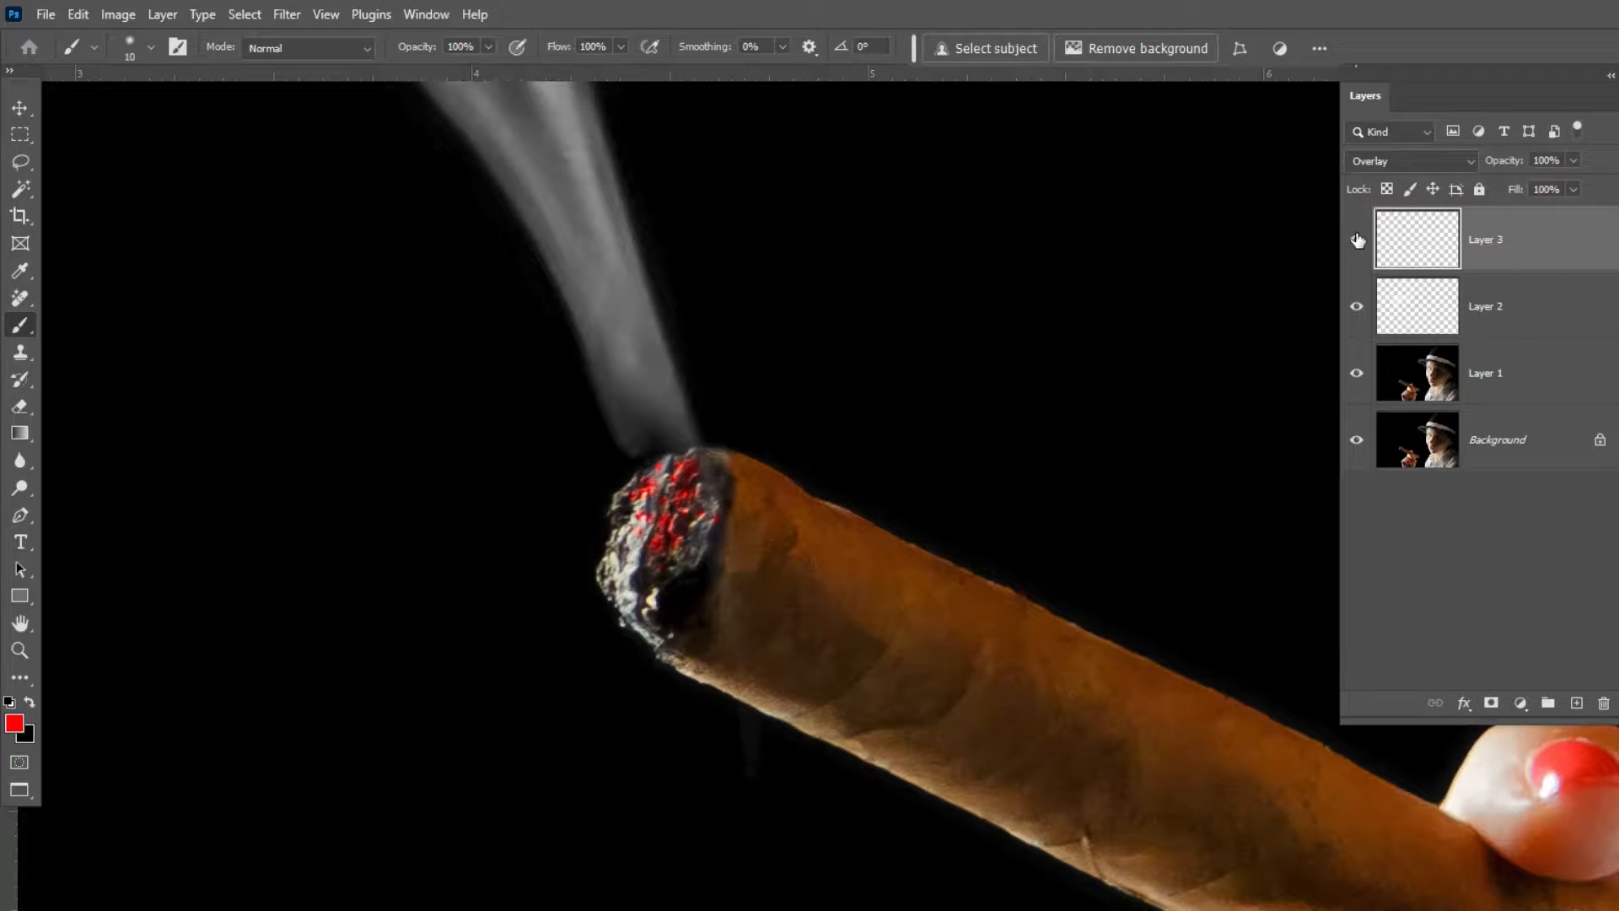
Compare the cigar with and without the embers of Layer 3 from a wider view
drag(926, 391, 871, 455)
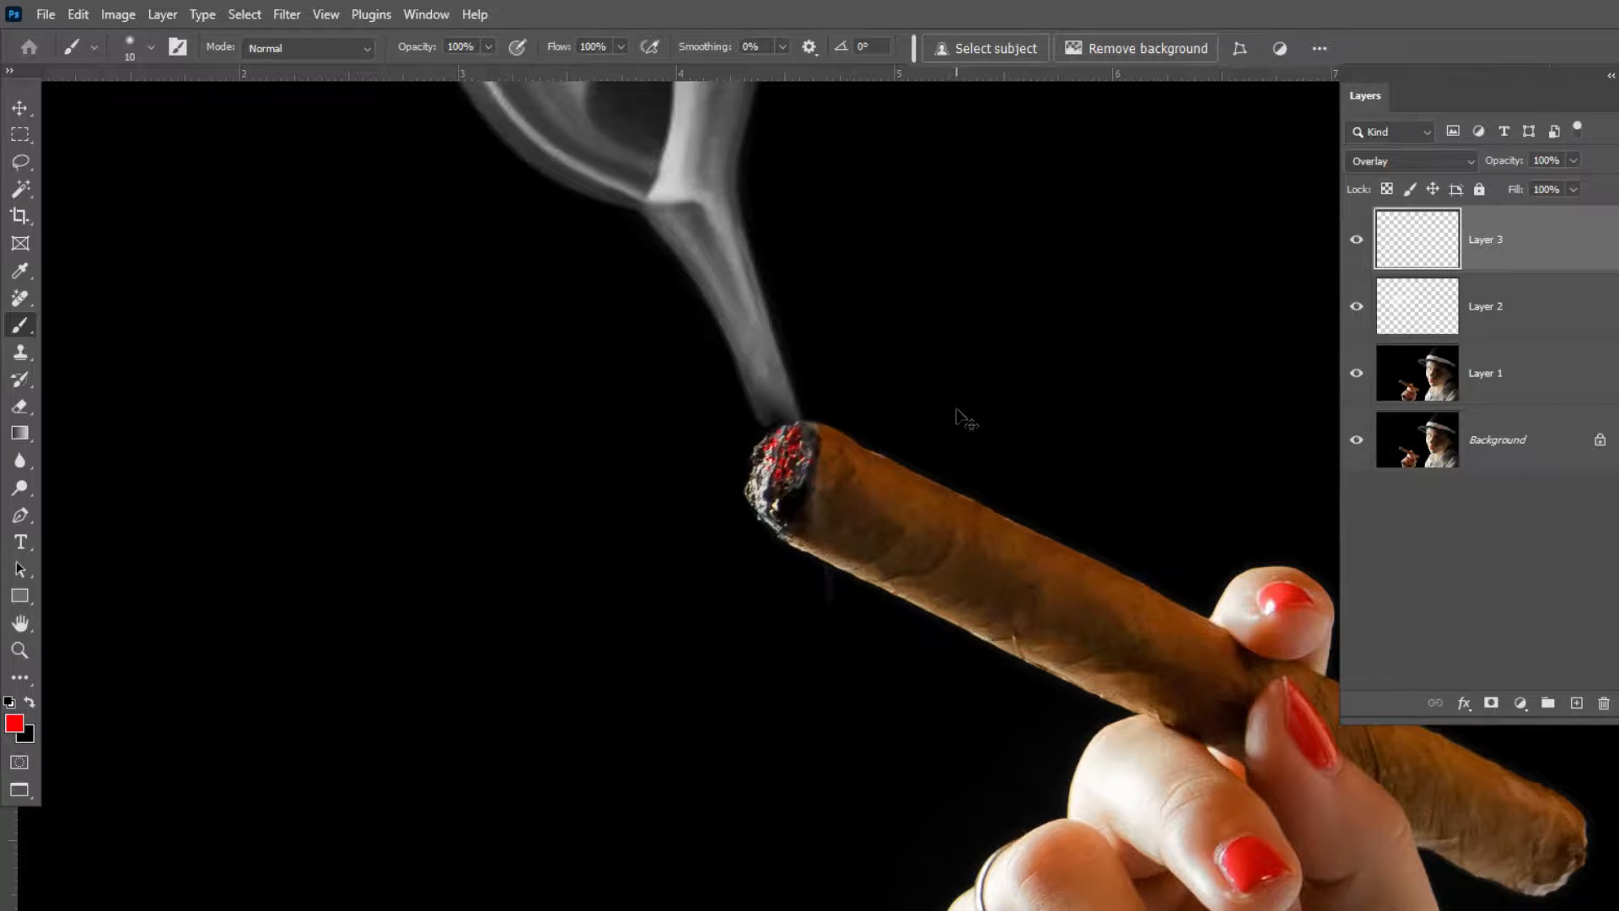
drag(959, 409, 881, 432)
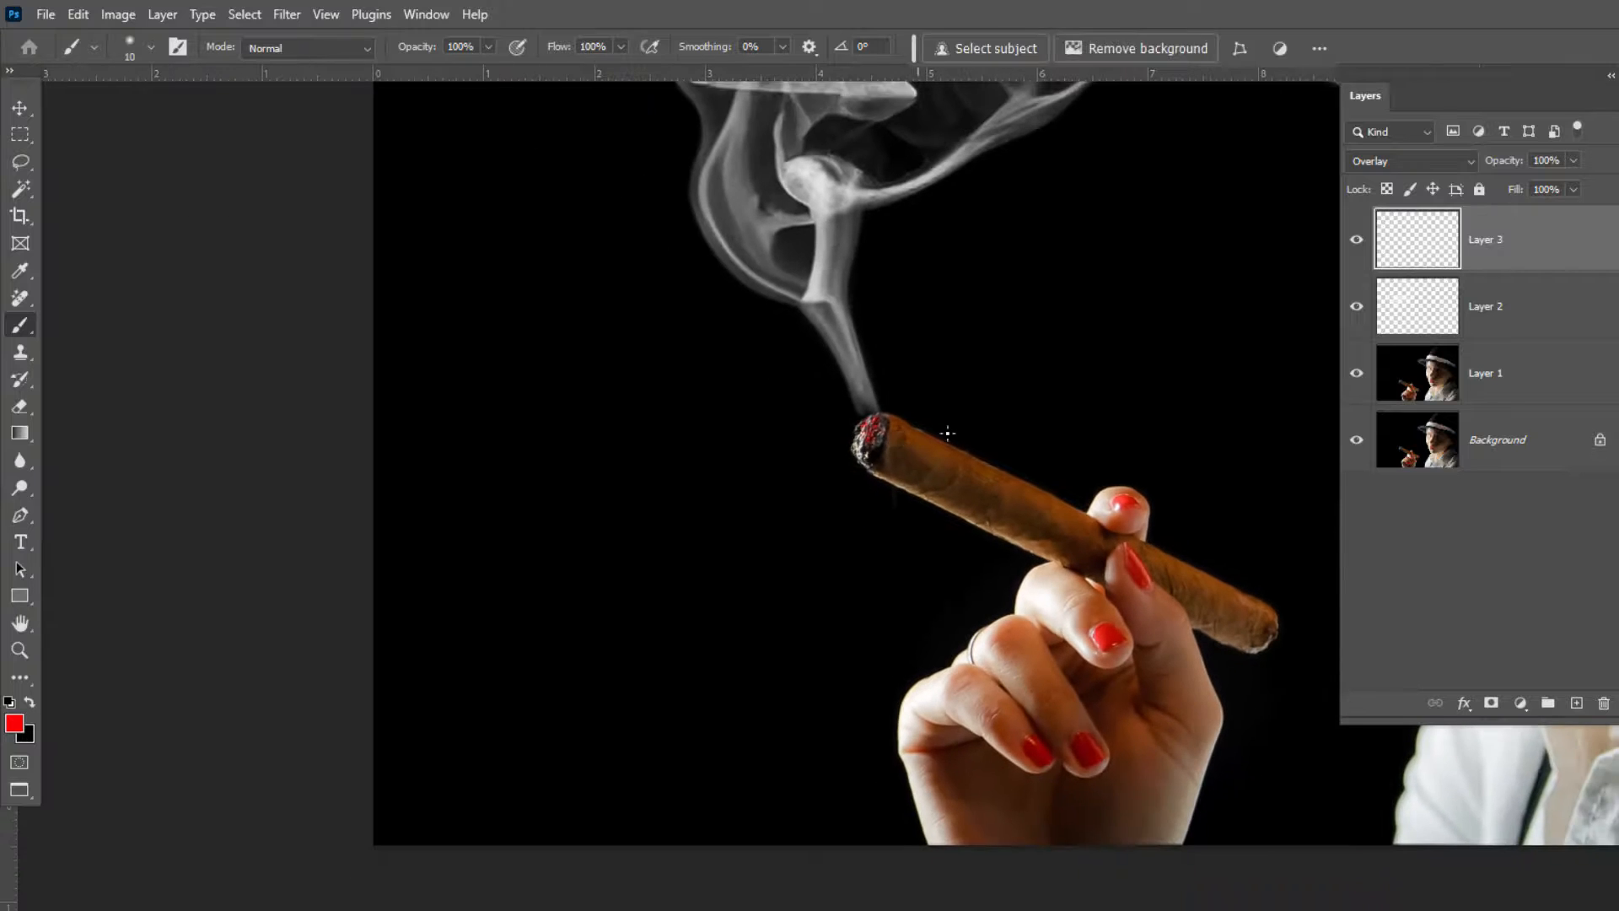
drag(979, 430, 1016, 329)
click(1356, 245)
click(1356, 244)
click(1356, 245)
click(1356, 245)
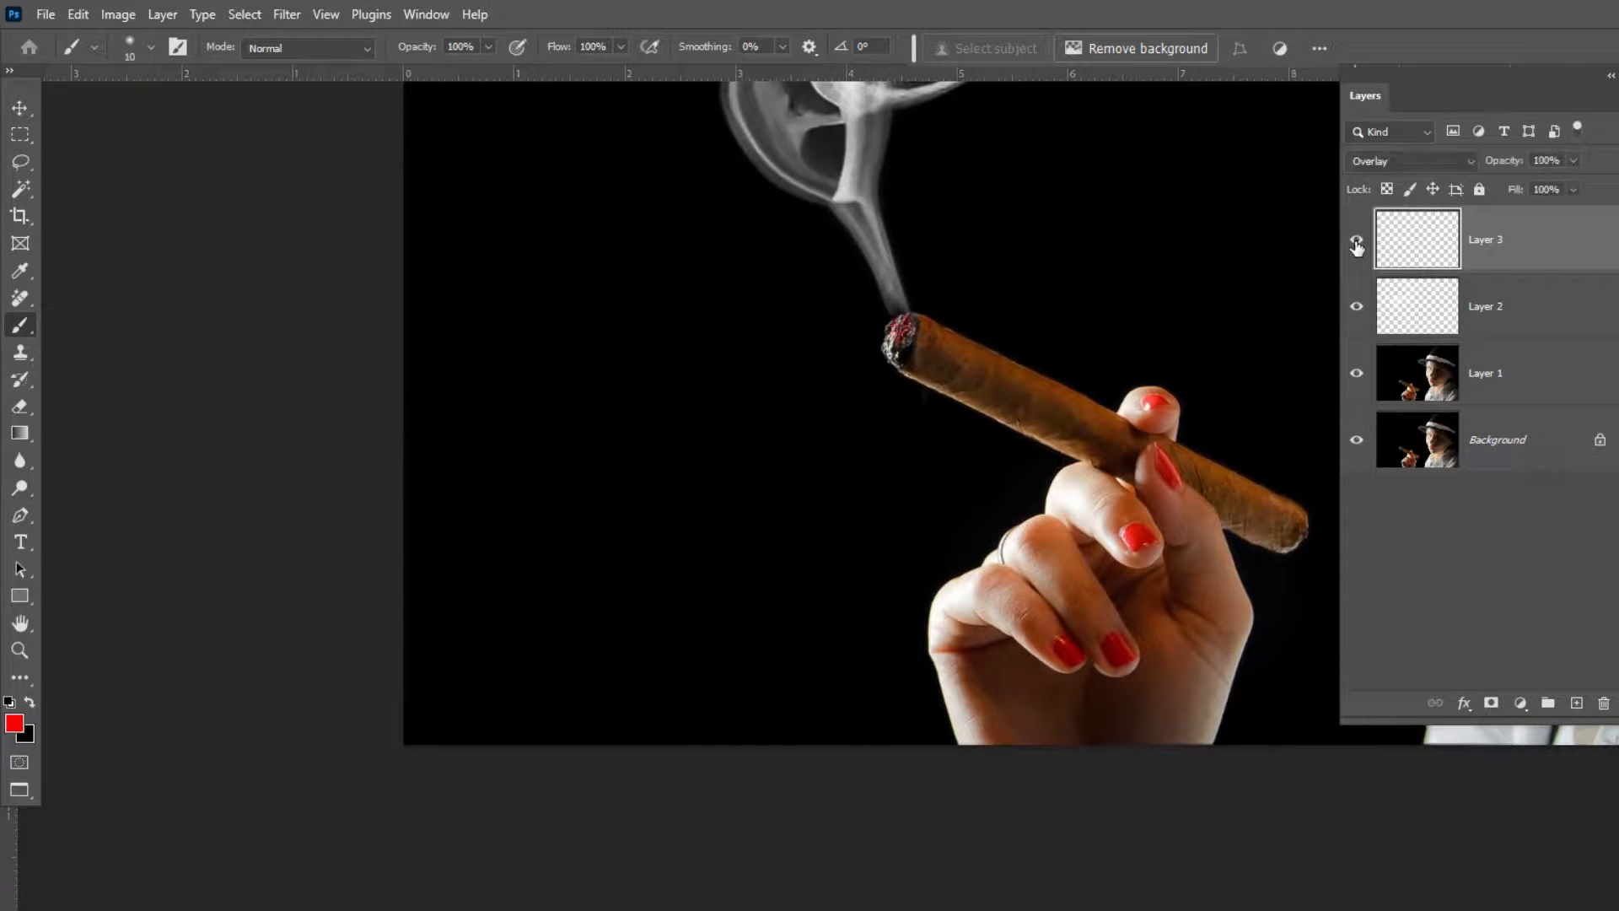
Add a Black & White adjustment layer above Layer 3 and set its Reds to -31
mouse_move(1221, 256)
mouse_down()
mouse_move(1179, 263)
mouse_move(1009, 385)
mouse_move(969, 426)
mouse_move(1242, 287)
mouse_move(860, 554)
mouse_move(841, 599)
mouse_up()
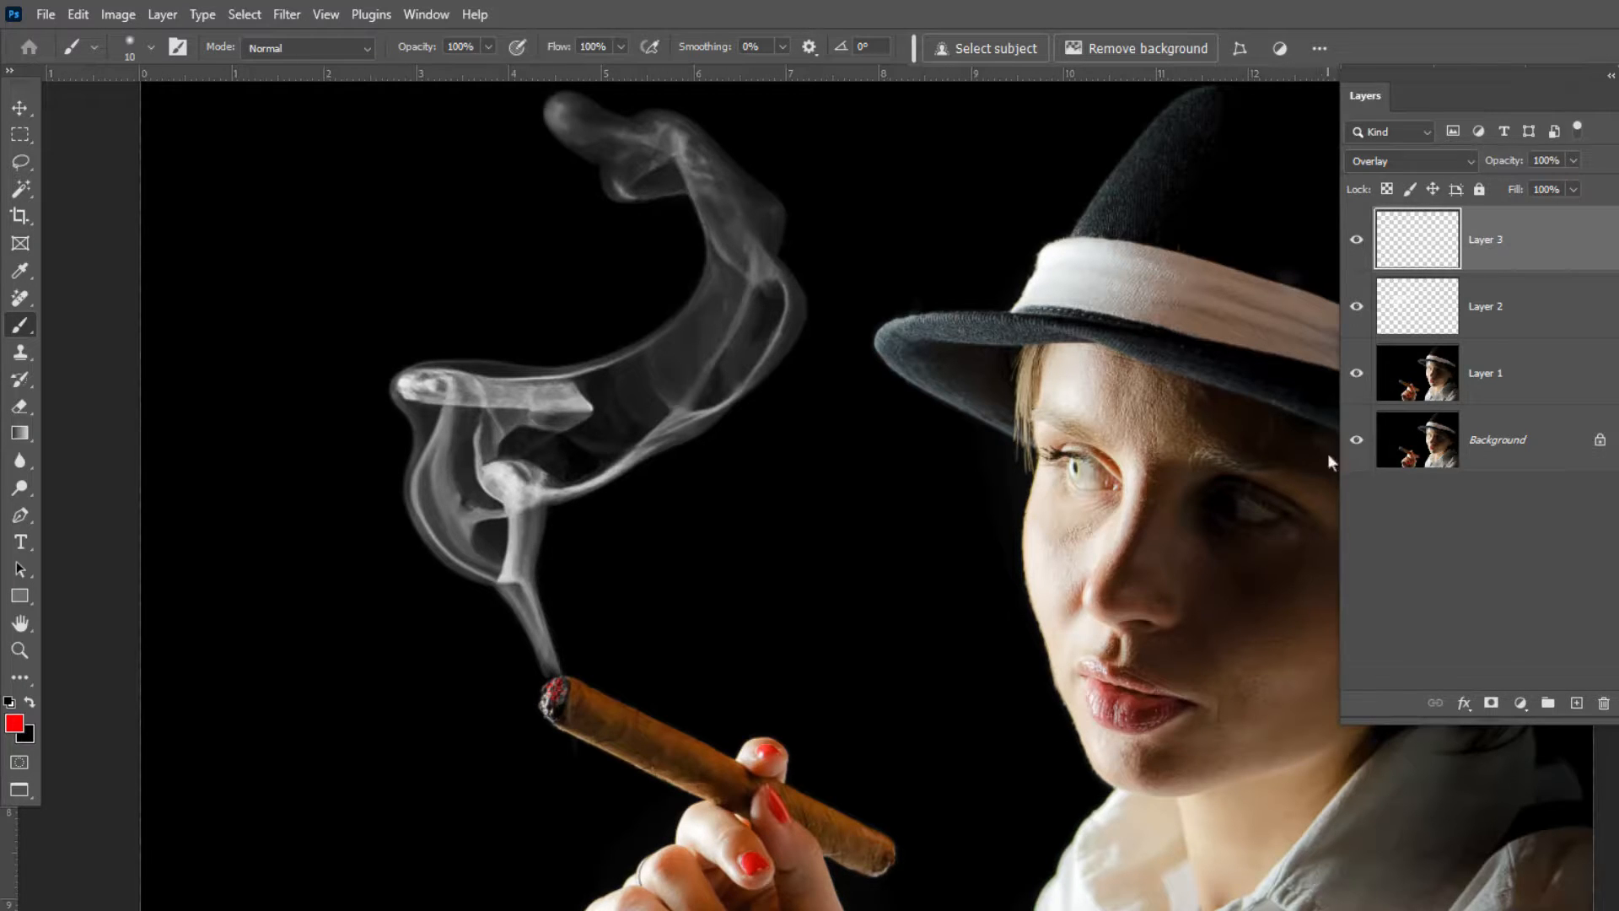
scroll(1233, 378, down, 3)
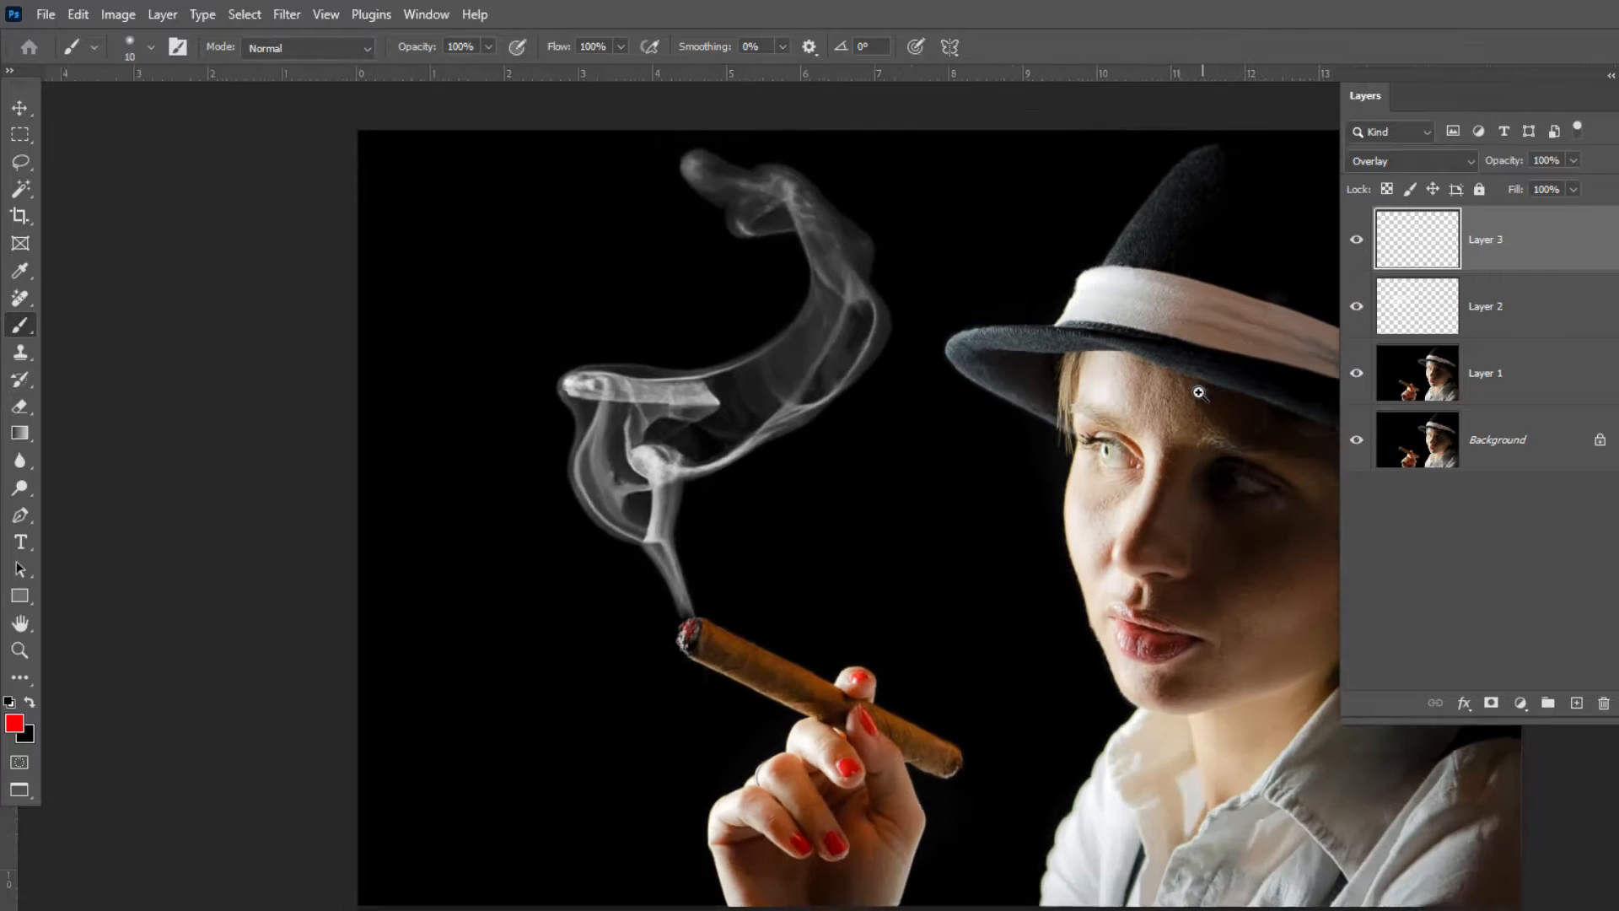
drag(1114, 435, 944, 383)
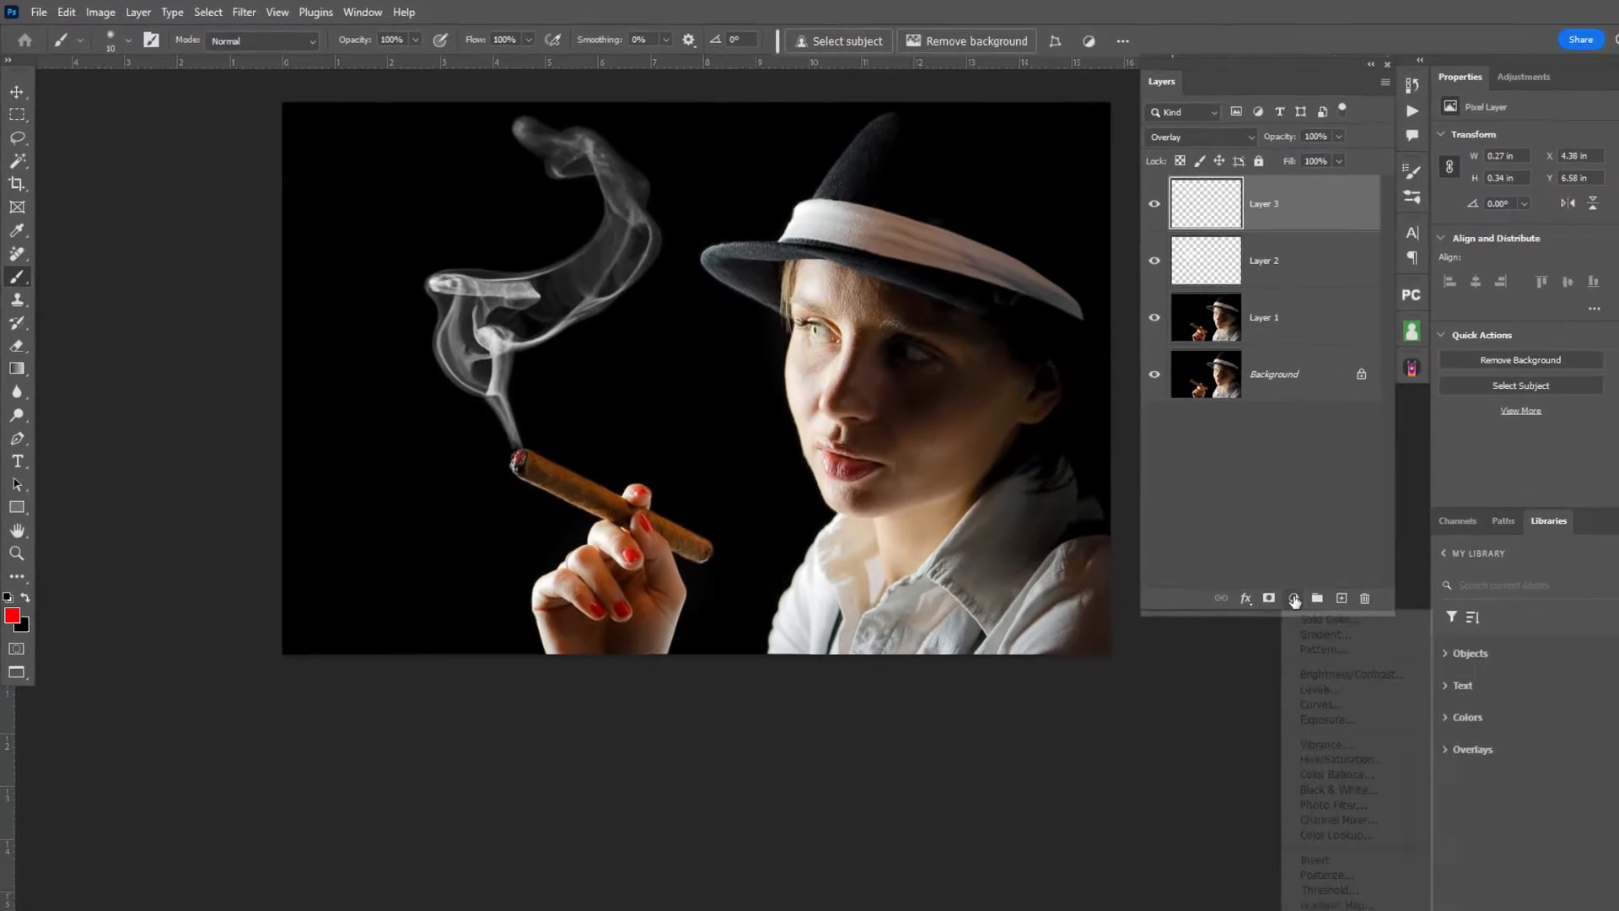
click(1520, 704)
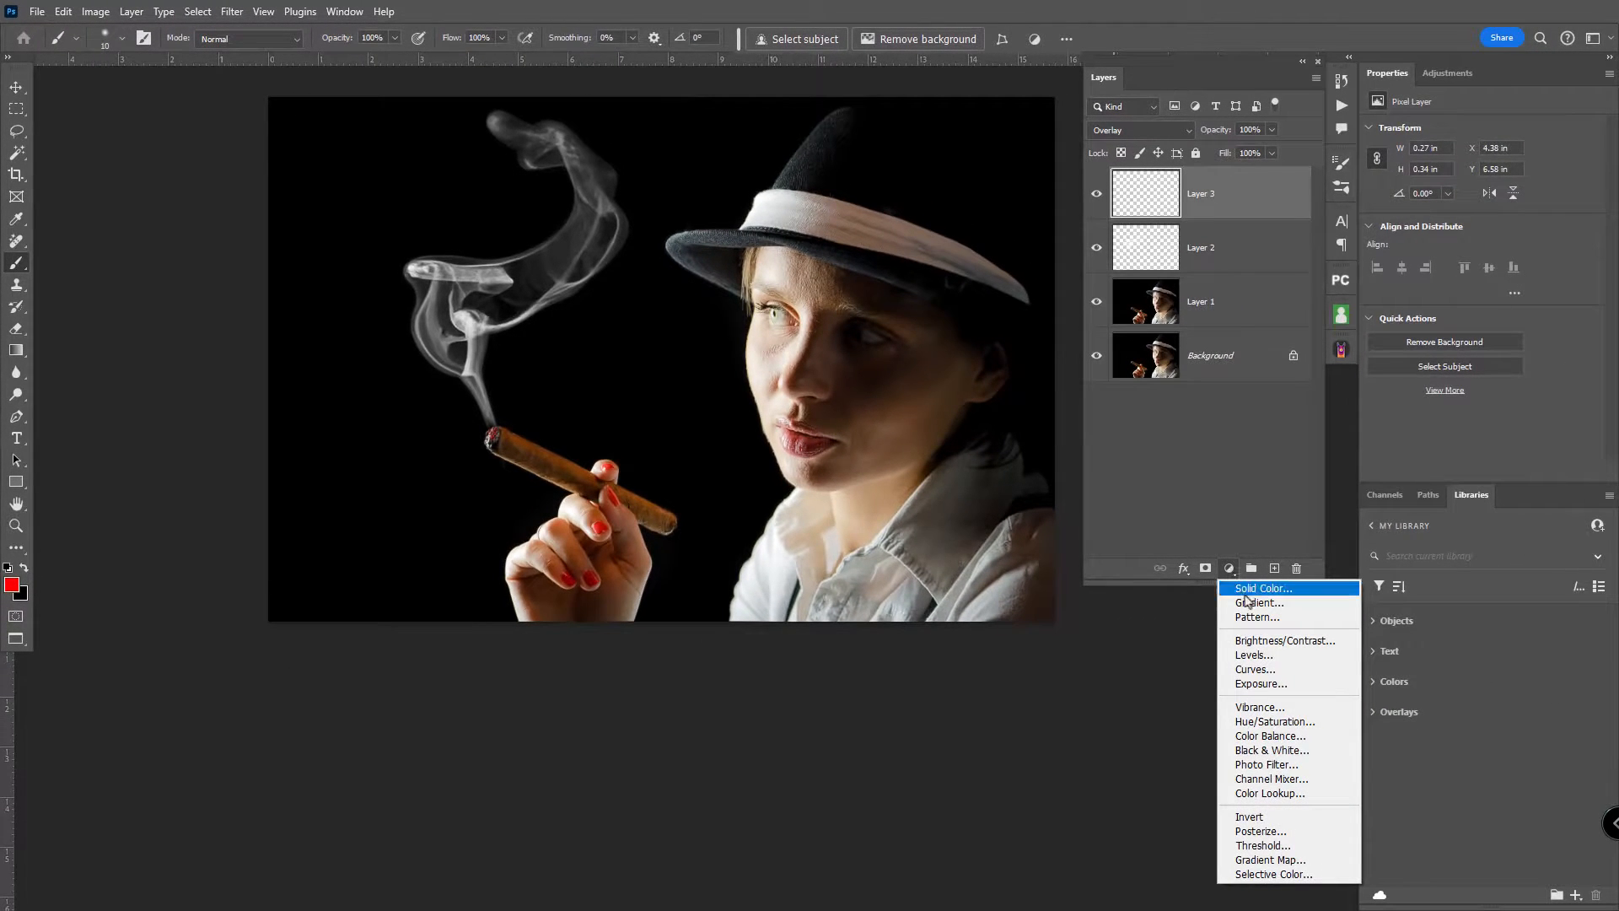
click(1272, 750)
mouse_move(1479, 193)
mouse_down()
mouse_move(1430, 196)
mouse_move(1448, 194)
mouse_up()
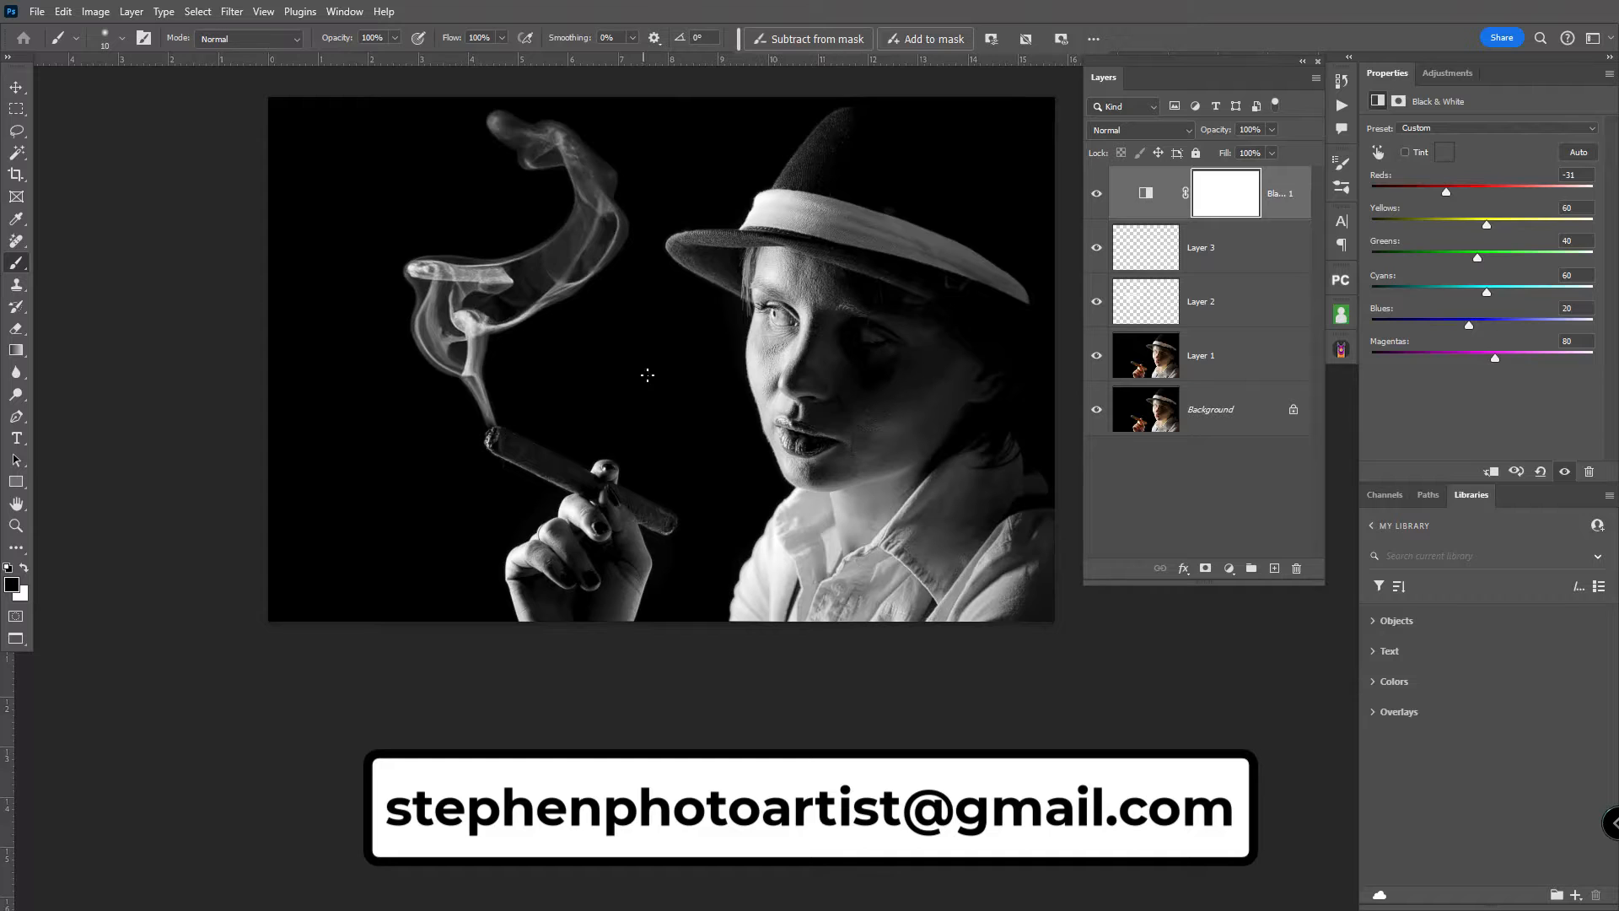
Select the Black & White adjustment itself instead of its mask and hide that layer
key(ctrl)
key(ctrl)
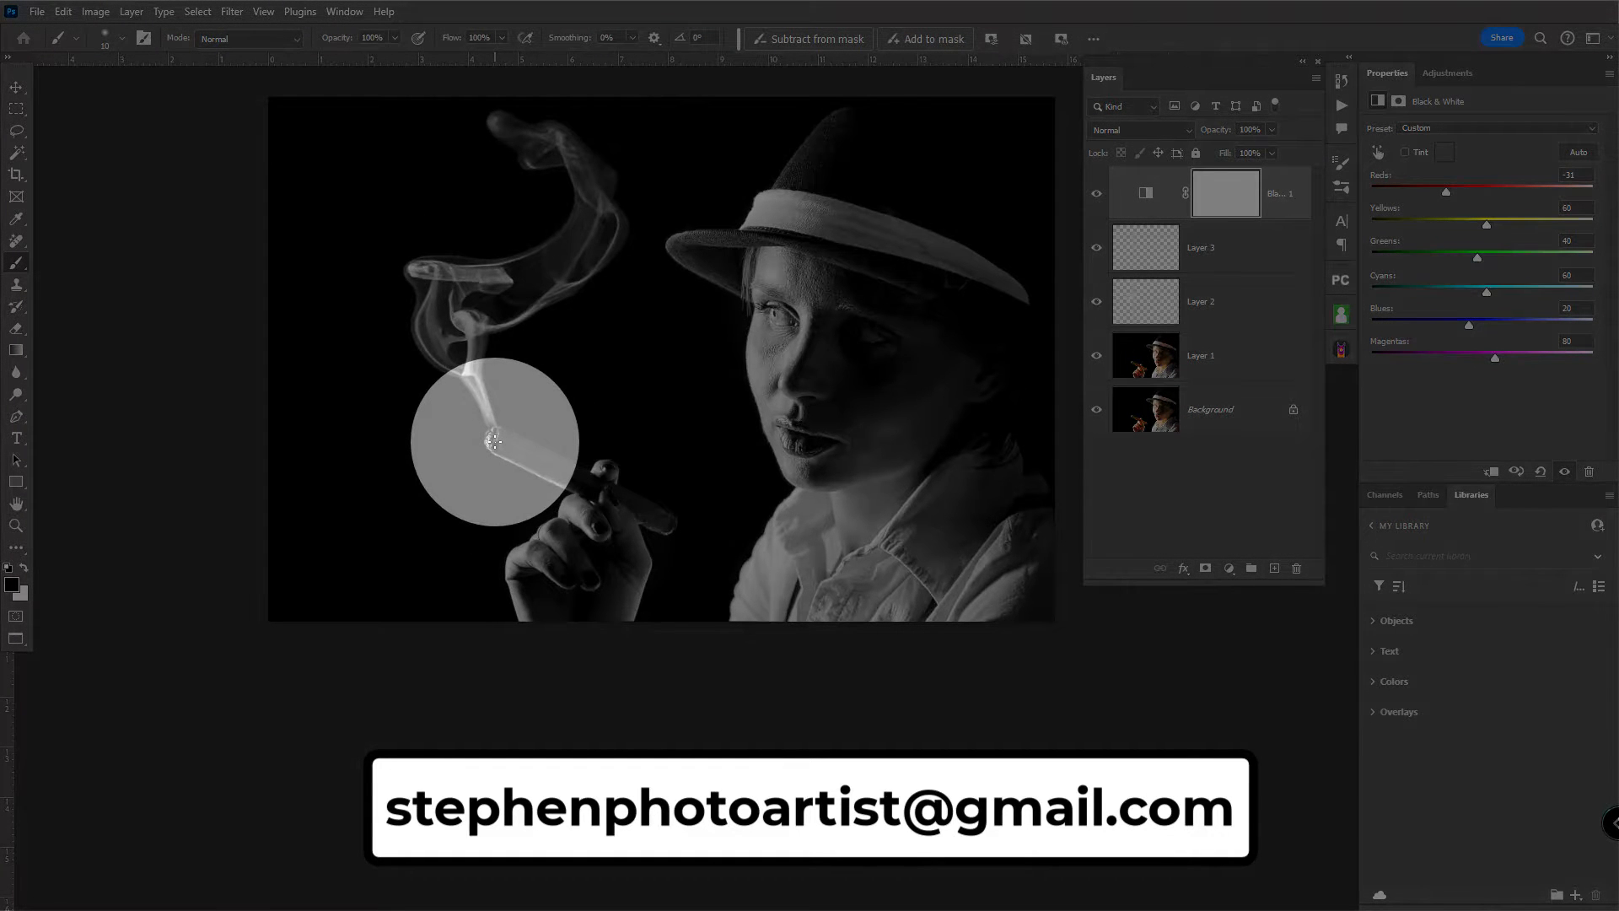
click(1145, 192)
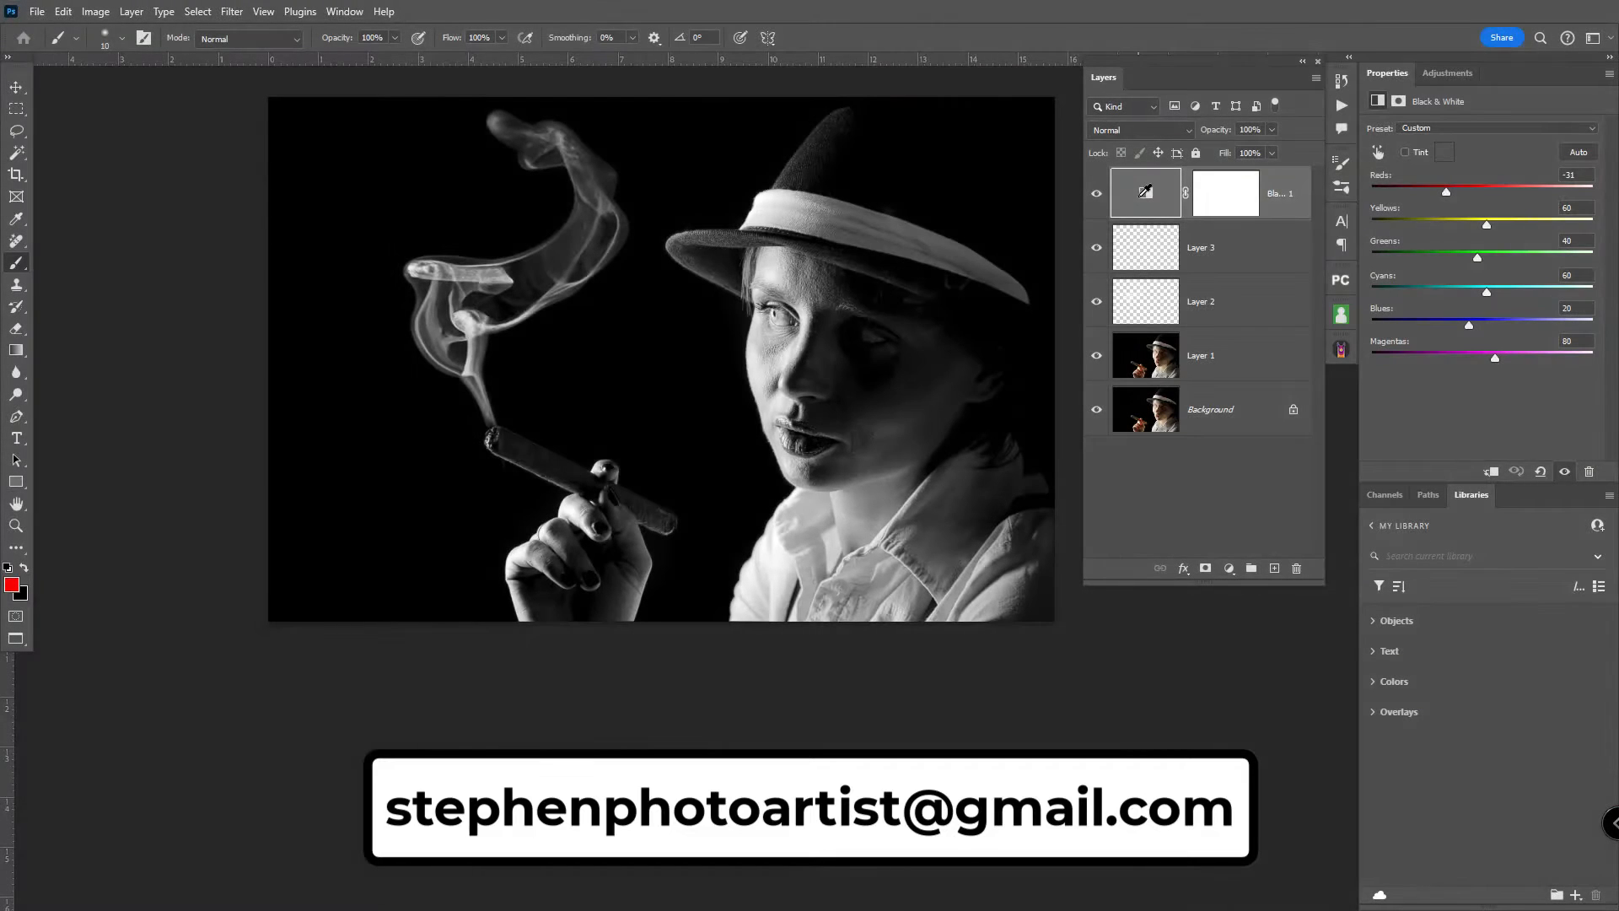
click(1099, 194)
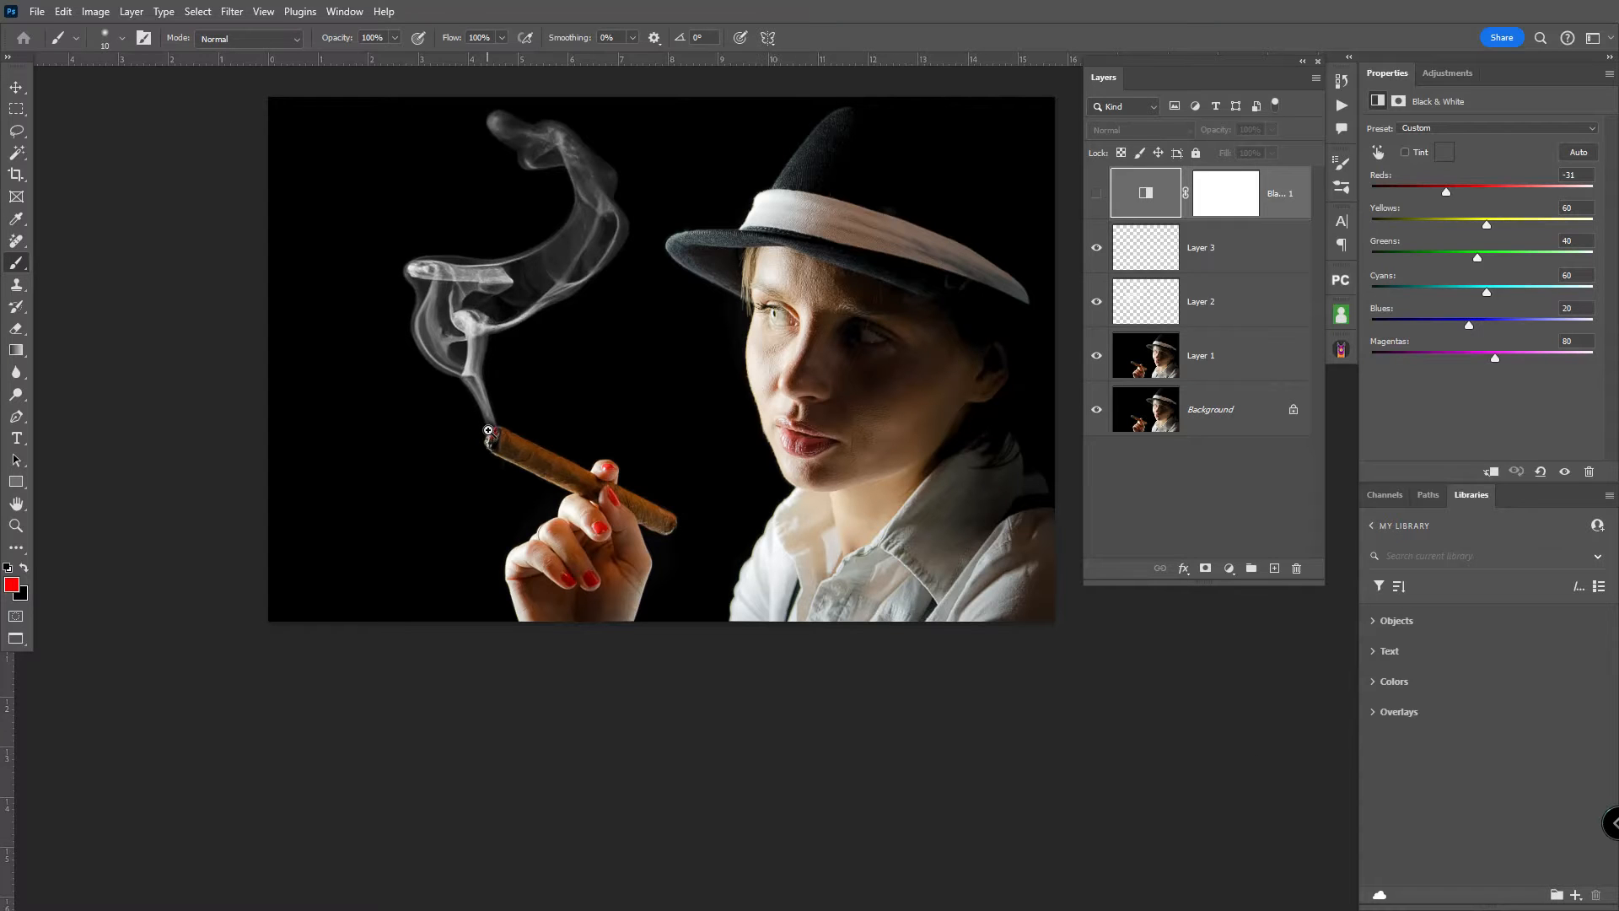
Examine the cigar's lit end up close in color with Layer 3 hidden and shown
drag(484, 424, 577, 508)
click(1099, 250)
click(1098, 249)
click(1099, 250)
click(1099, 250)
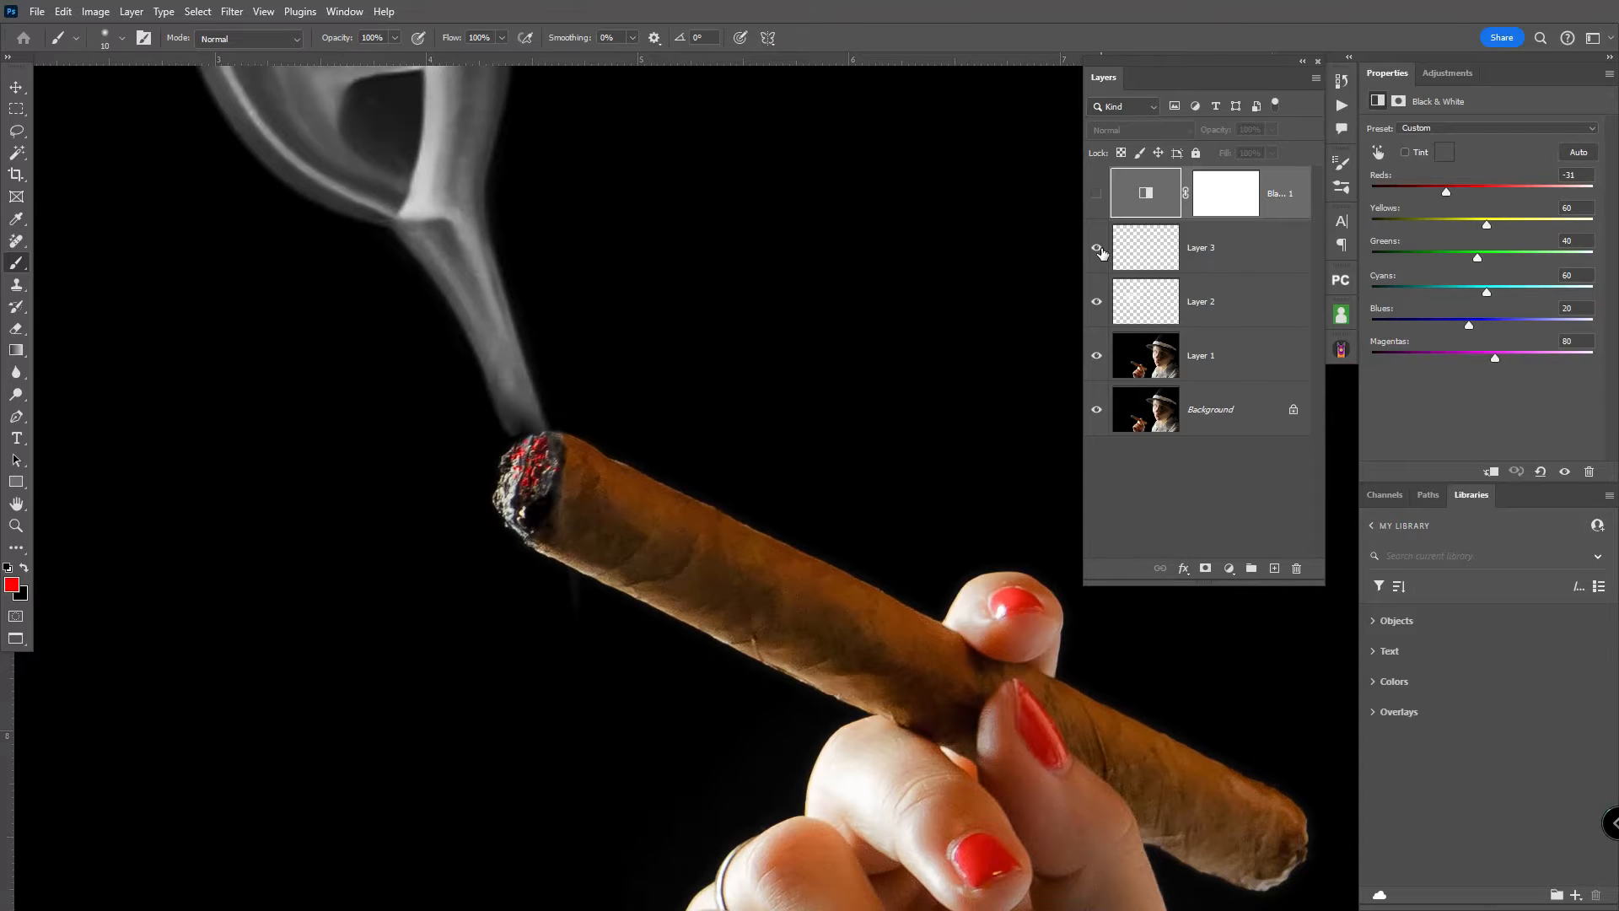
drag(975, 245, 671, 397)
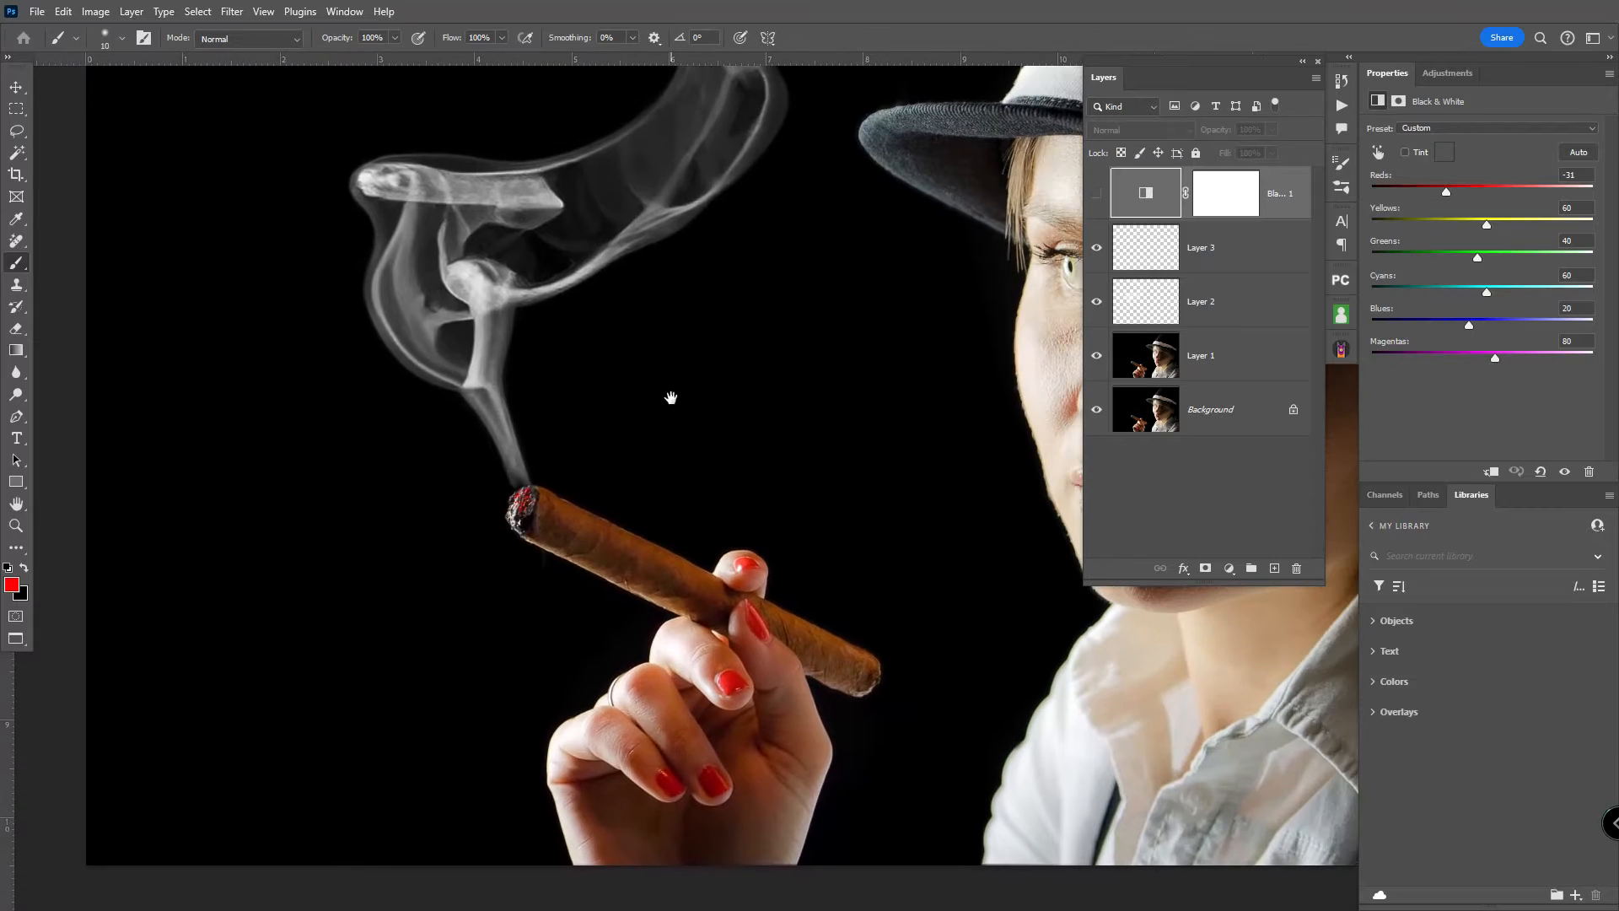